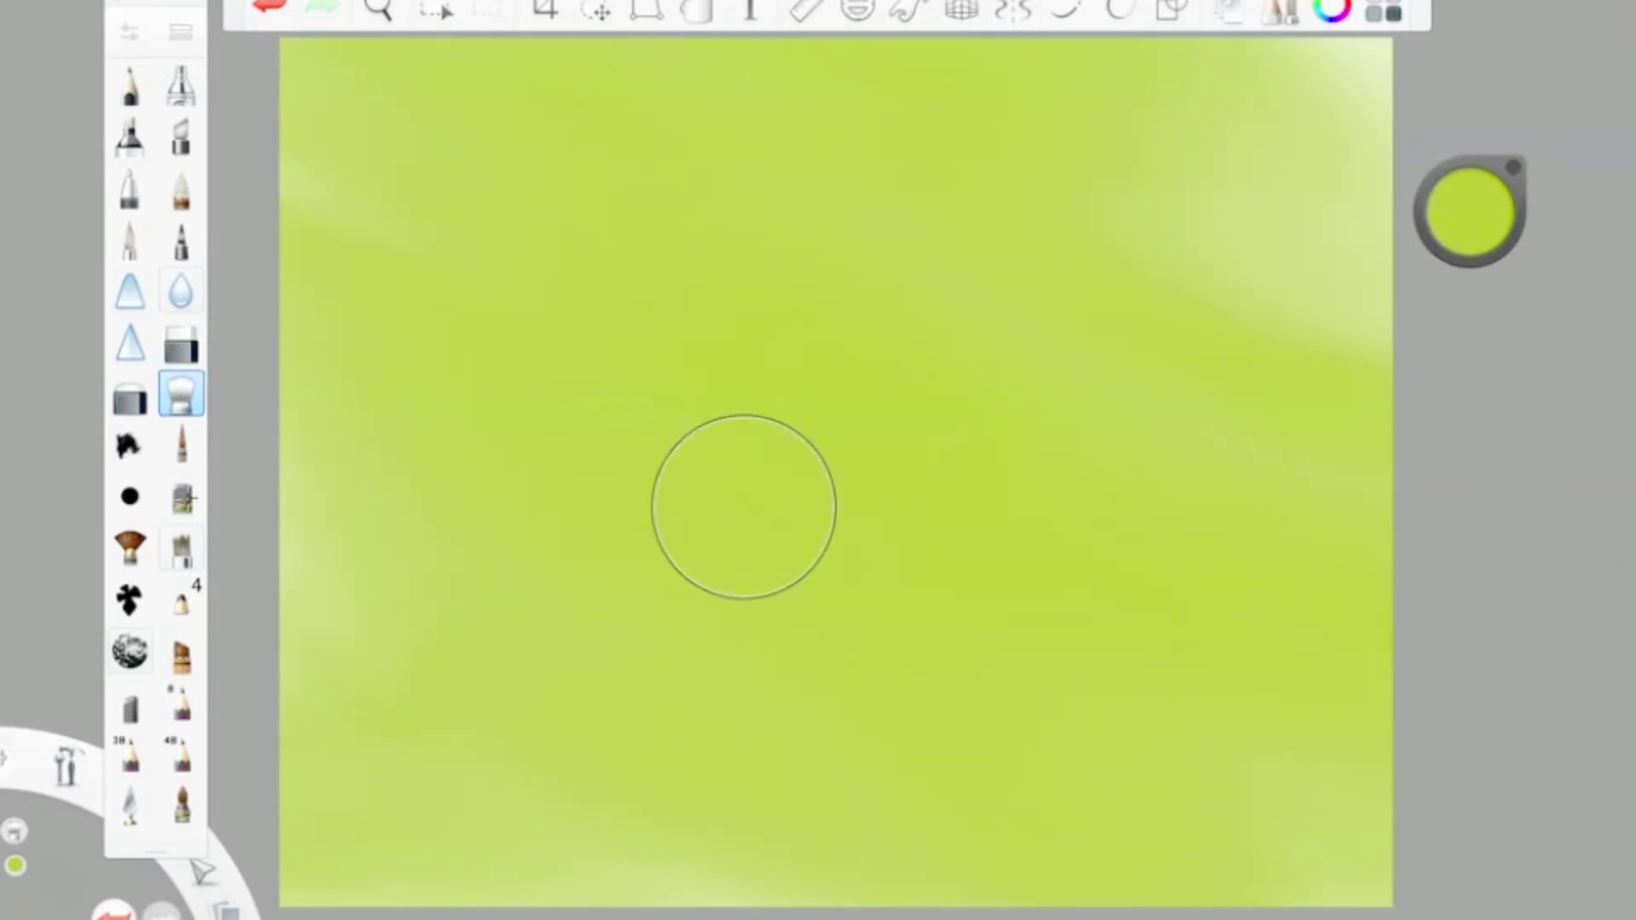
Step: Paint a black cloud-like mass along the canvas's lower edge, rising toward the lower-right corner, and smudge it into the green
click(181, 496)
mouse_move(1363, 639)
mouse_down()
mouse_move(1193, 810)
mouse_move(554, 817)
mouse_up()
drag(1261, 613, 1329, 851)
click(182, 393)
mouse_move(596, 800)
mouse_down()
mouse_move(1102, 511)
mouse_move(1363, 596)
mouse_up()
drag(1473, 316, 1476, 256)
mouse_move(1363, 614)
mouse_down()
mouse_move(818, 861)
mouse_move(383, 852)
mouse_up()
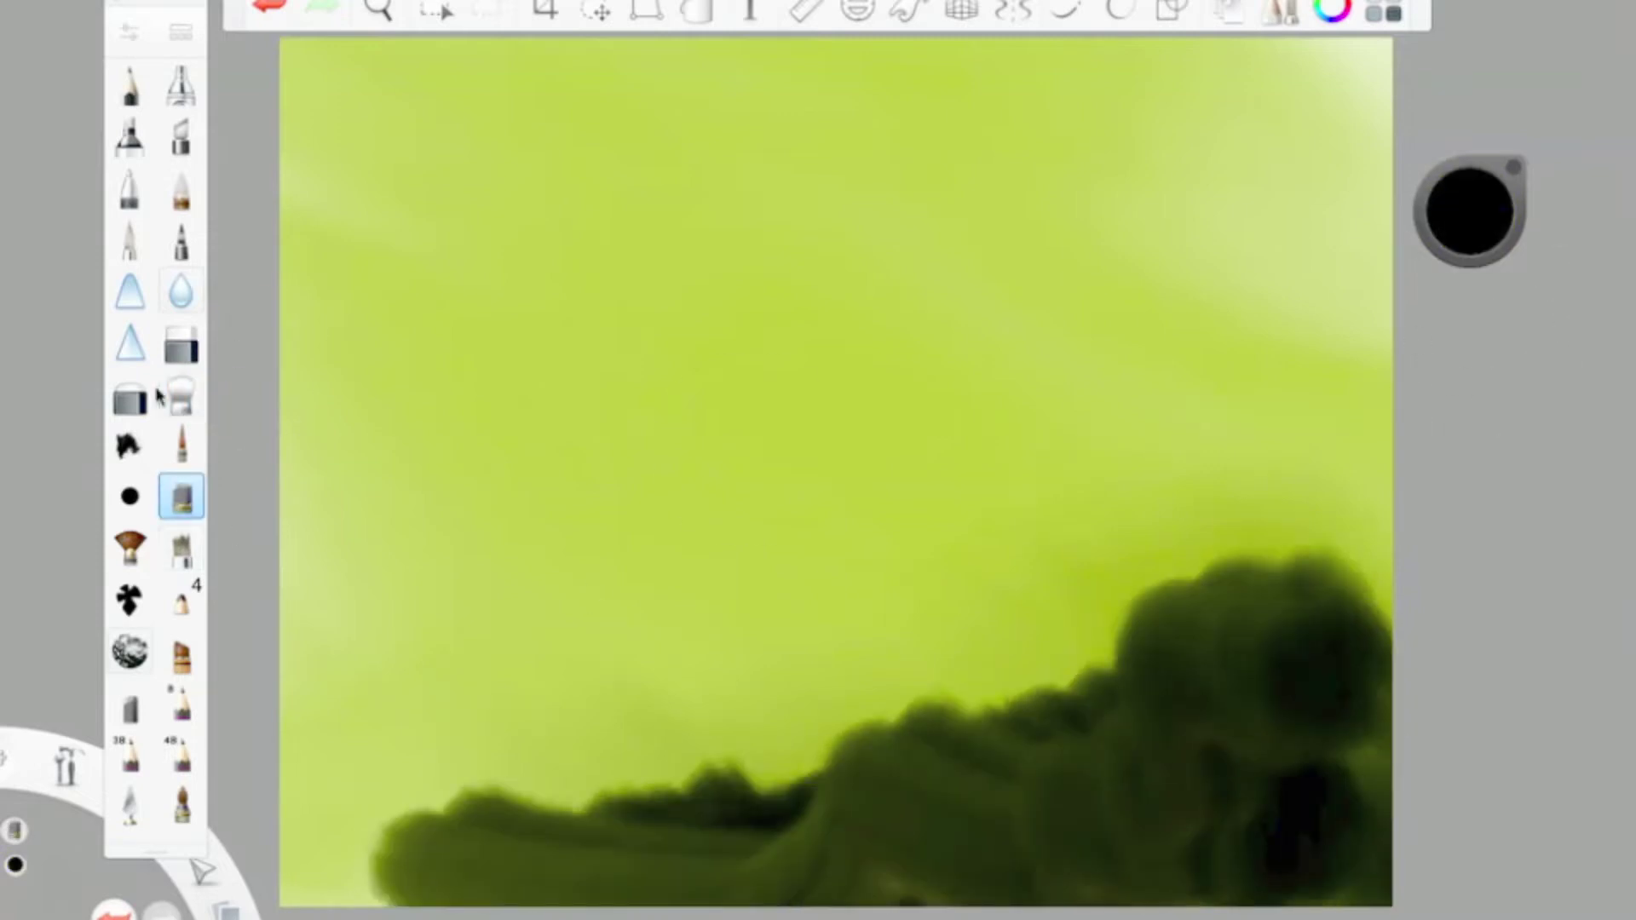
Step: Blend the dark mass with large smudge strokes into a soft shadow fading up into the green background
mouse_move(1303, 464)
mouse_down()
mouse_move(1073, 832)
mouse_move(642, 595)
mouse_move(1266, 561)
mouse_move(566, 755)
mouse_move(741, 800)
mouse_move(324, 861)
mouse_up()
mouse_move(1568, 443)
mouse_down()
mouse_move(1462, 650)
mouse_move(1337, 647)
mouse_move(1198, 394)
mouse_move(1022, 647)
mouse_up()
click(129, 31)
click(256, 53)
mouse_move(749, 673)
mouse_down()
mouse_move(835, 785)
mouse_move(1347, 755)
mouse_move(1077, 858)
mouse_up()
Step: Choose the pointed round brush in black and adjust its properties for sketching outlines
click(182, 444)
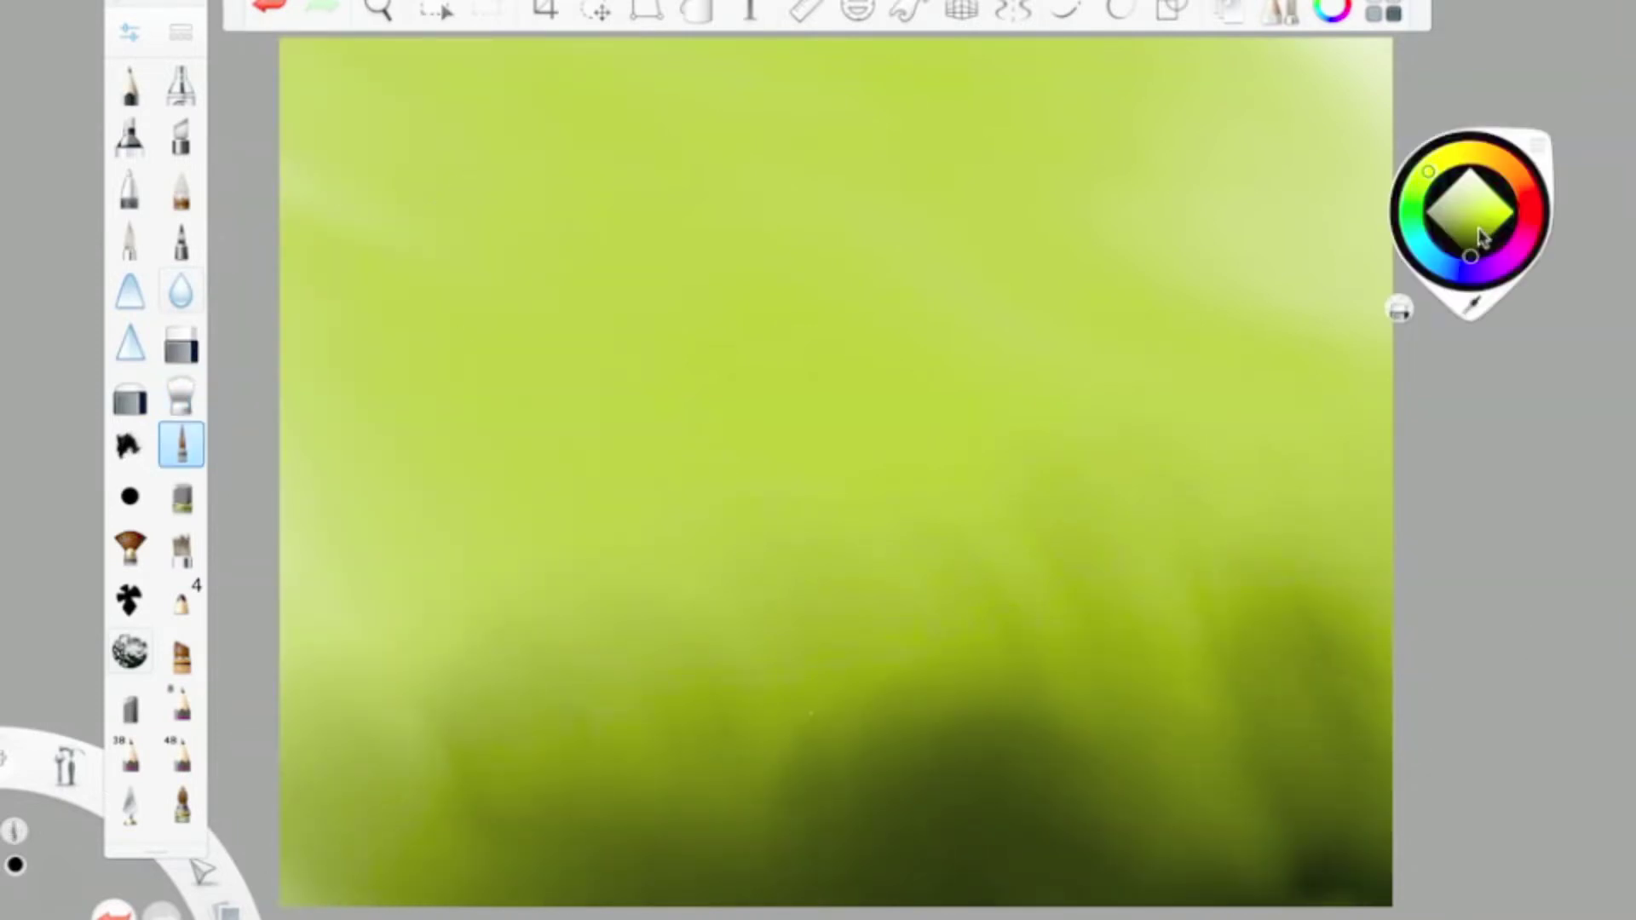
click(129, 32)
drag(298, 386, 301, 387)
click(256, 53)
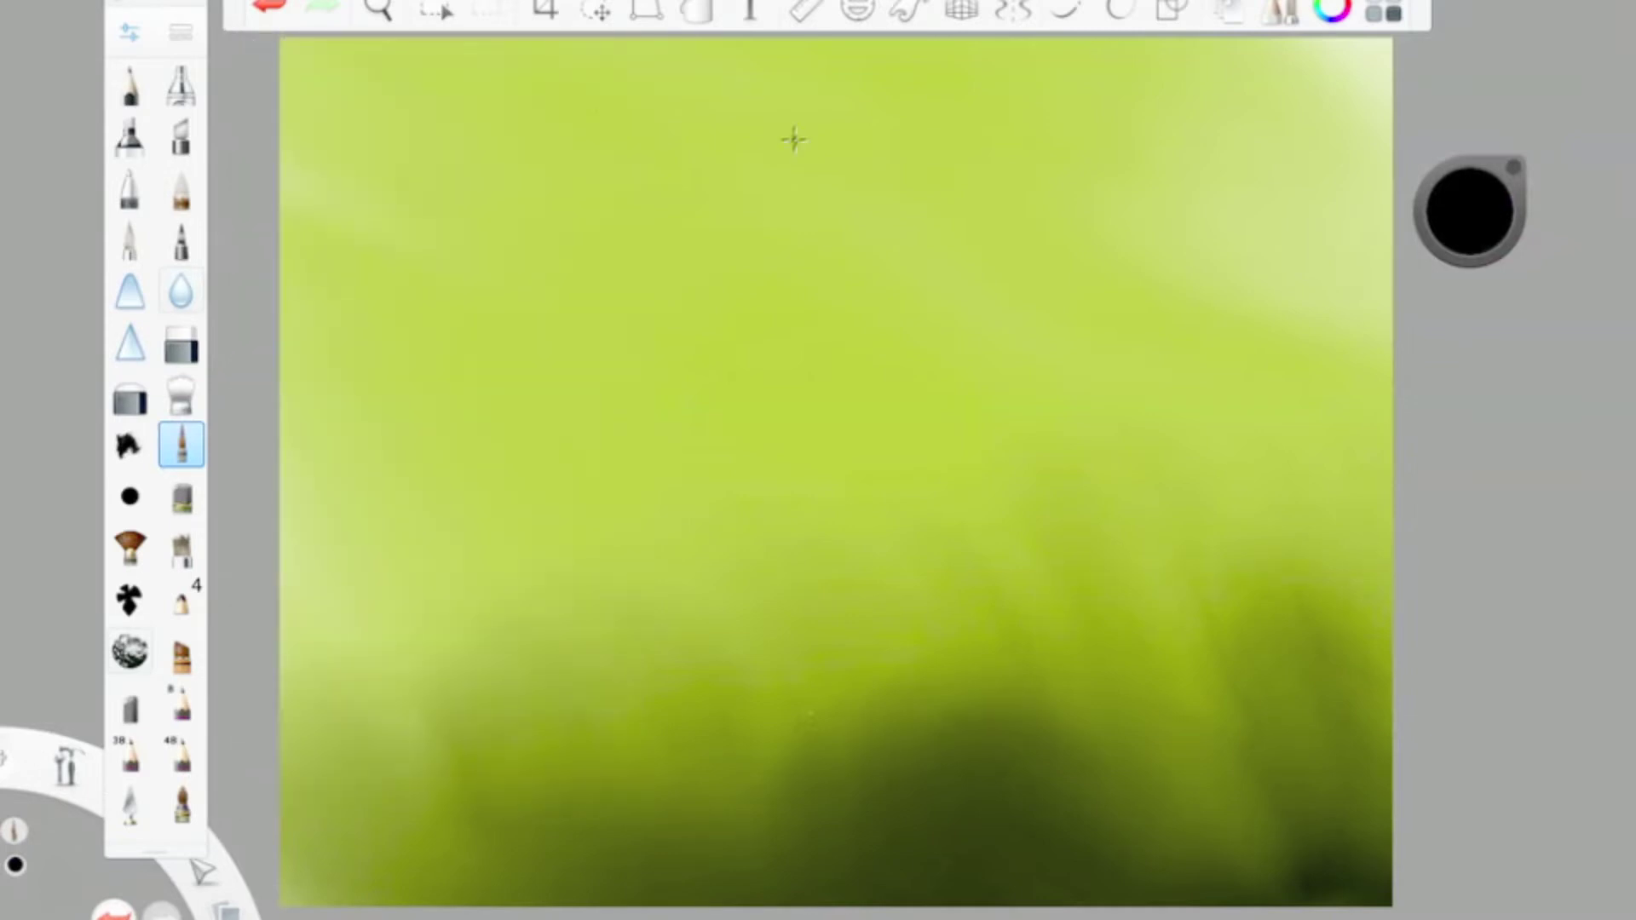
drag(627, 177, 637, 368)
click(129, 31)
drag(279, 700, 290, 700)
click(256, 47)
Step: Sketch the rounded crown of a large bulb-shaped head in black in the upper middle of the canvas
mouse_move(626, 179)
mouse_down()
mouse_move(650, 384)
mouse_move(620, 267)
mouse_move(763, 96)
mouse_move(673, 128)
mouse_move(851, 111)
mouse_move(778, 99)
mouse_move(979, 226)
mouse_move(956, 322)
mouse_up()
drag(626, 285, 761, 496)
drag(988, 213, 941, 390)
drag(972, 166, 1012, 328)
click(271, 8)
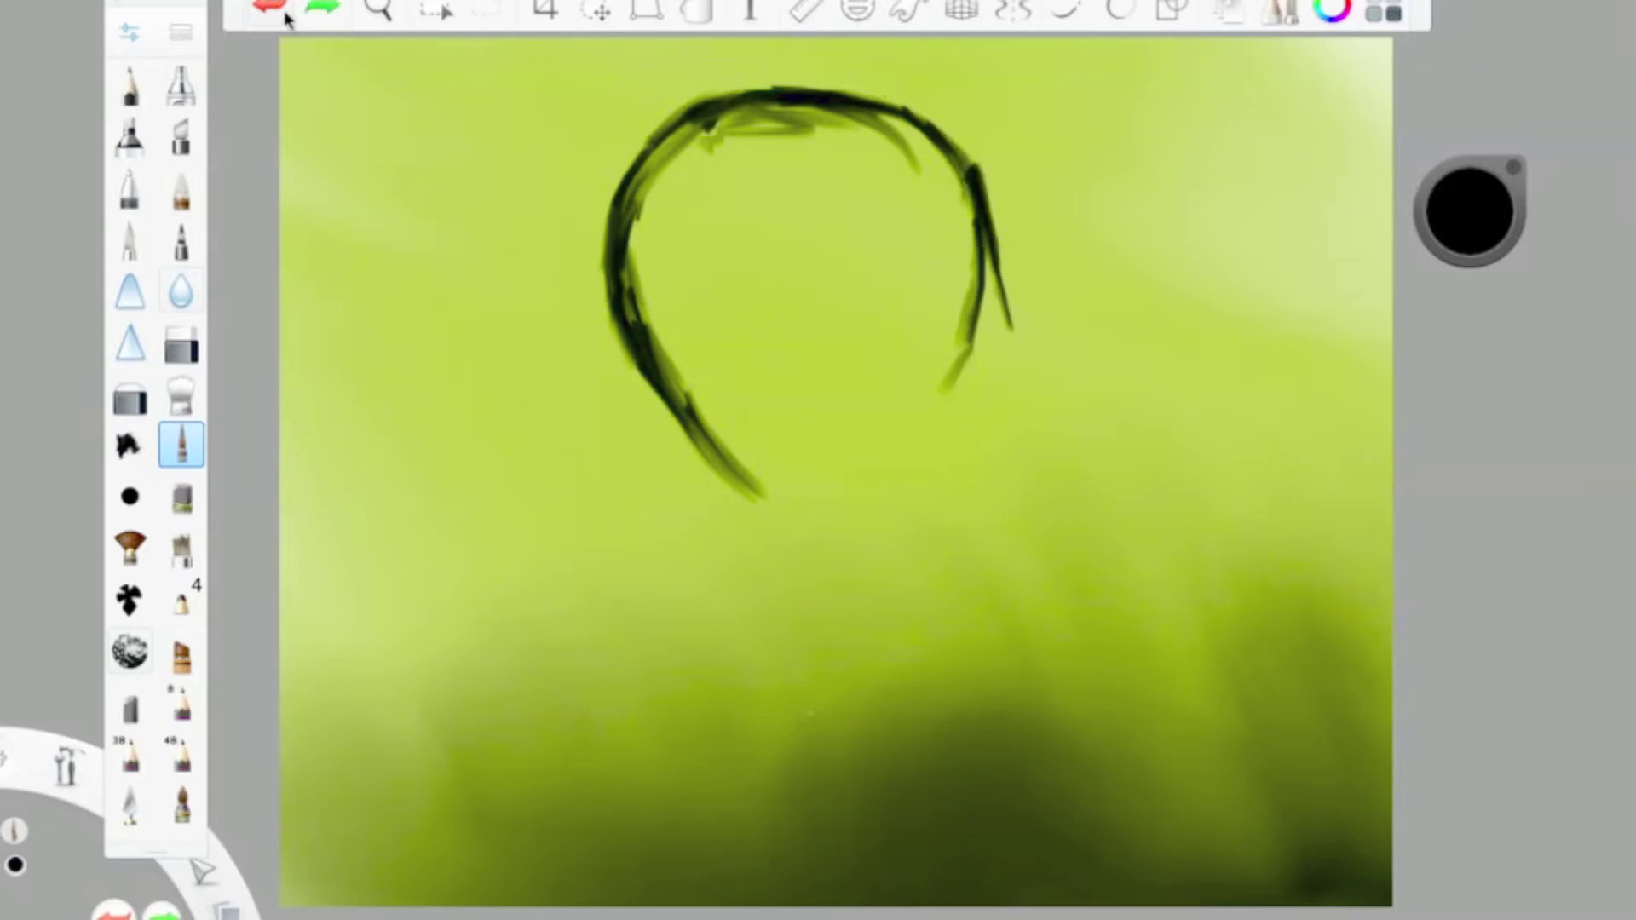
Step: Taper both sides of the head outline downward and close them into a short rounded neck
drag(660, 367, 790, 615)
drag(962, 286, 904, 487)
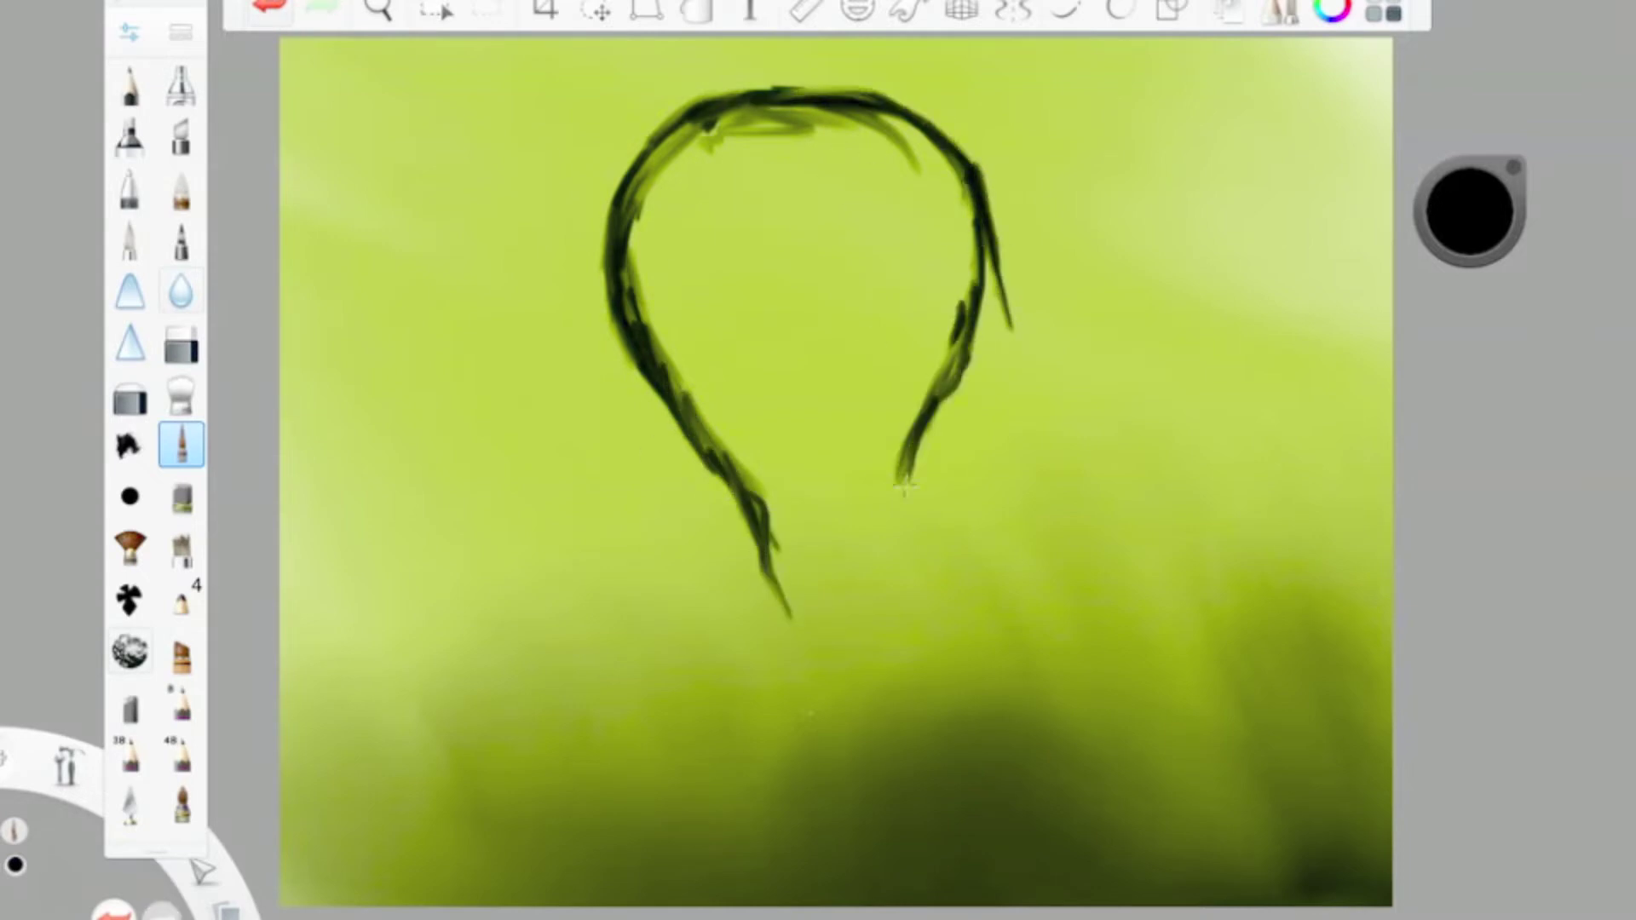
drag(902, 535, 827, 634)
drag(775, 579, 852, 643)
drag(652, 383, 814, 545)
key(ctrl+z)
drag(605, 281, 779, 516)
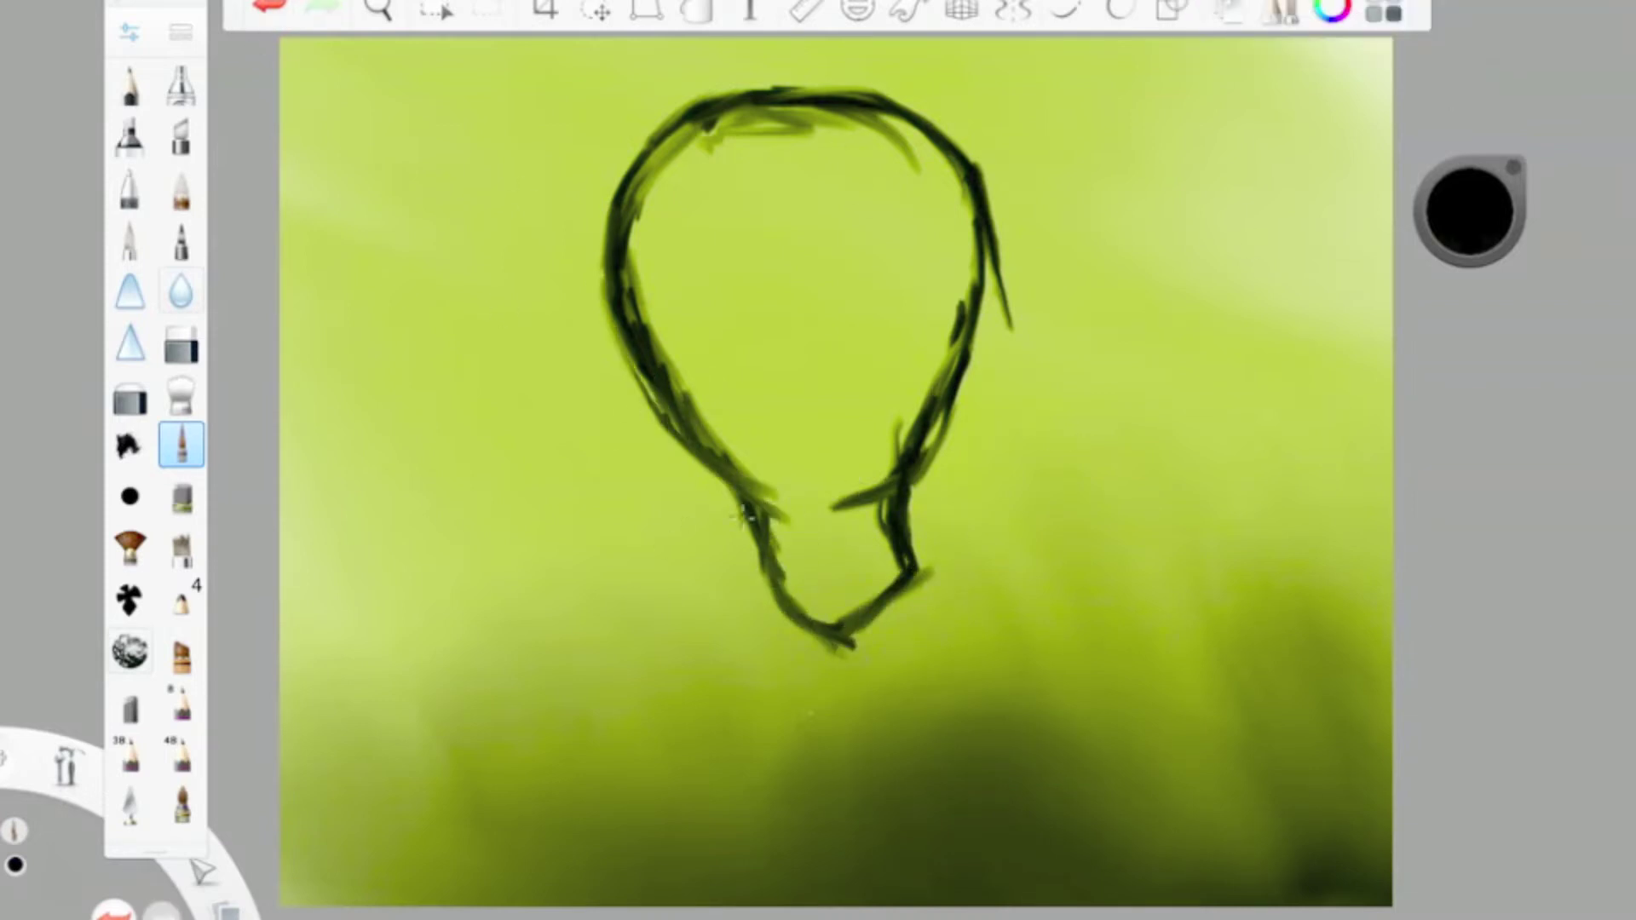
Step: Sketch a jagged black ridge line sloping from the neck down to both sides of the canvas
drag(809, 631, 639, 795)
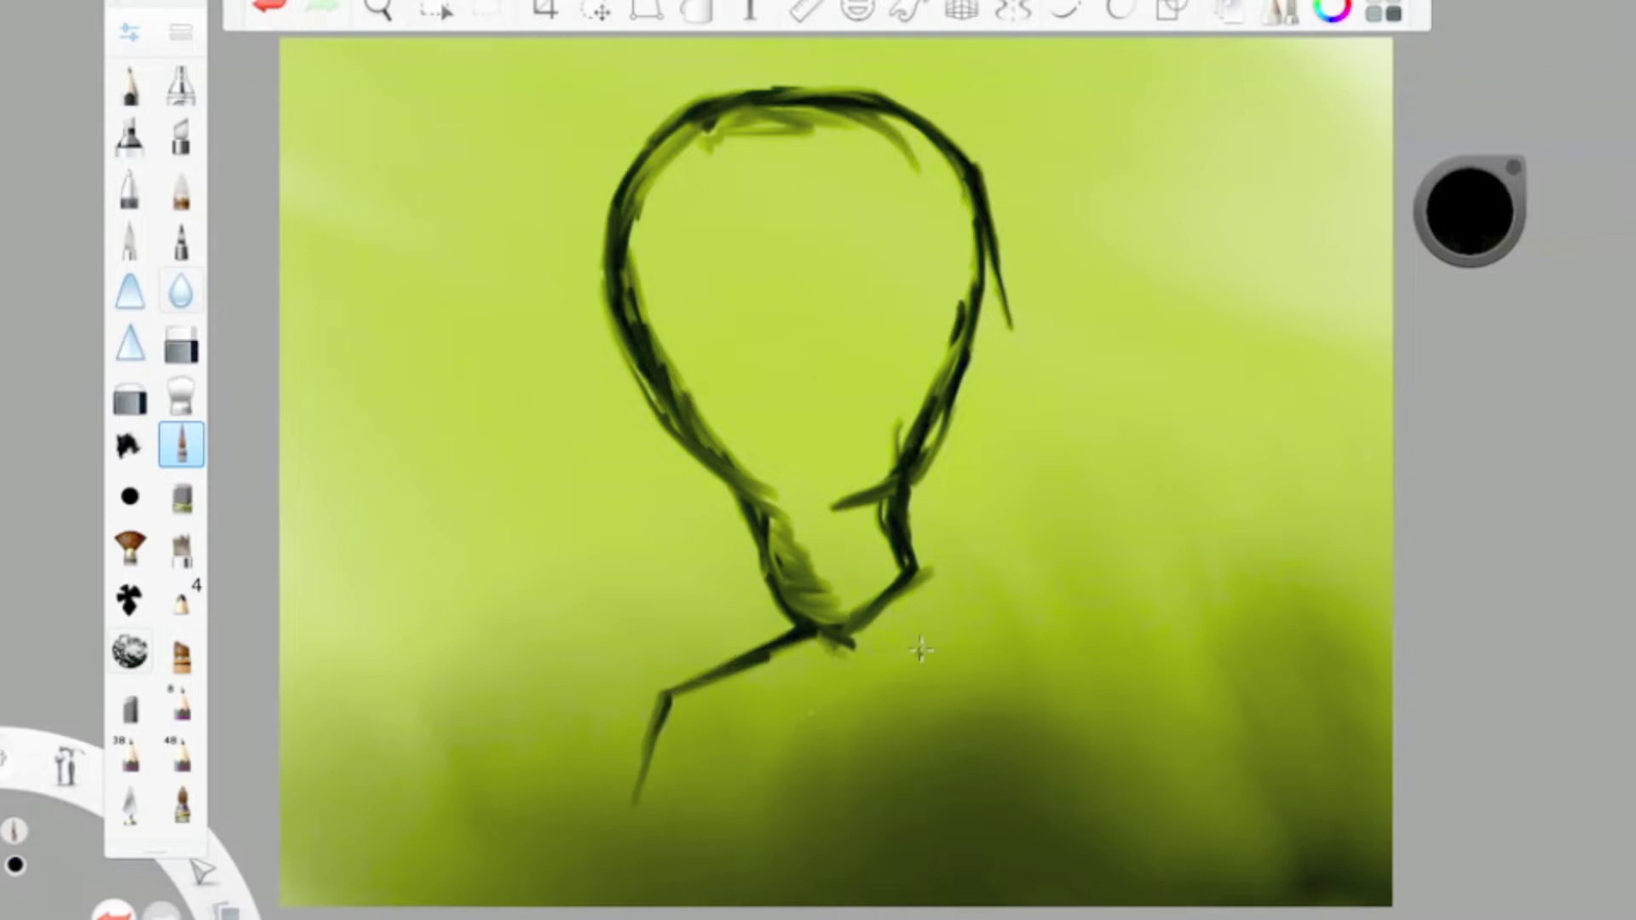
drag(903, 588, 1042, 602)
mouse_move(973, 549)
mouse_down()
mouse_move(1205, 687)
mouse_move(1244, 776)
mouse_up()
mouse_move(758, 648)
mouse_down()
mouse_move(566, 796)
mouse_move(477, 767)
mouse_up()
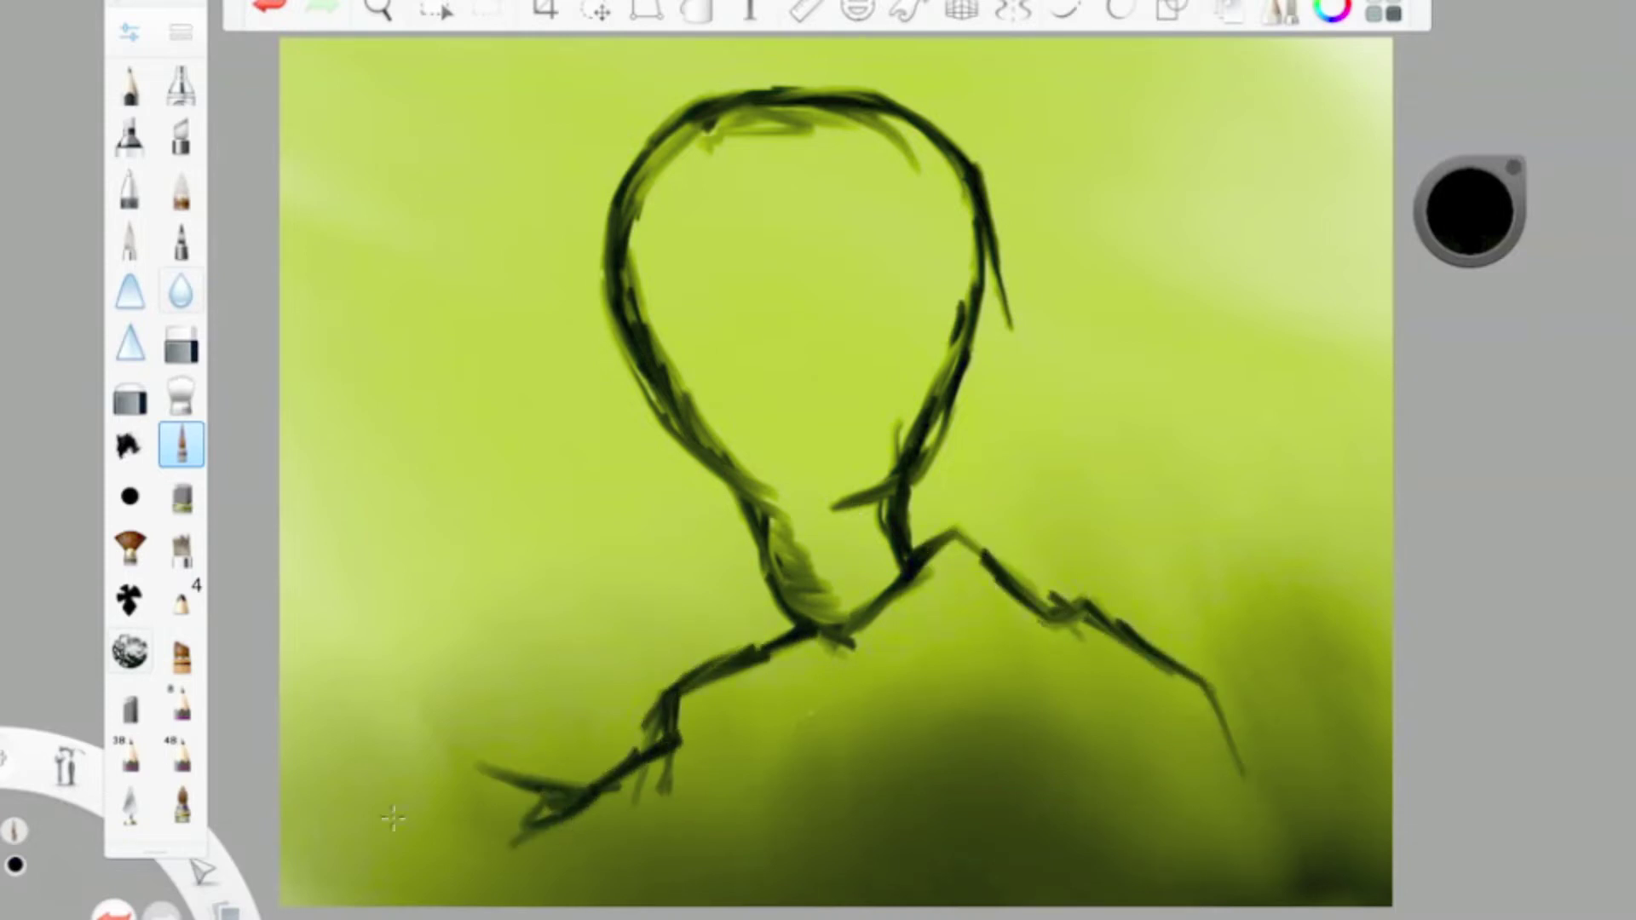
drag(392, 818, 545, 788)
drag(758, 665, 673, 725)
mouse_move(477, 754)
mouse_down()
mouse_move(379, 847)
mouse_move(282, 779)
mouse_up()
drag(1210, 673, 1230, 782)
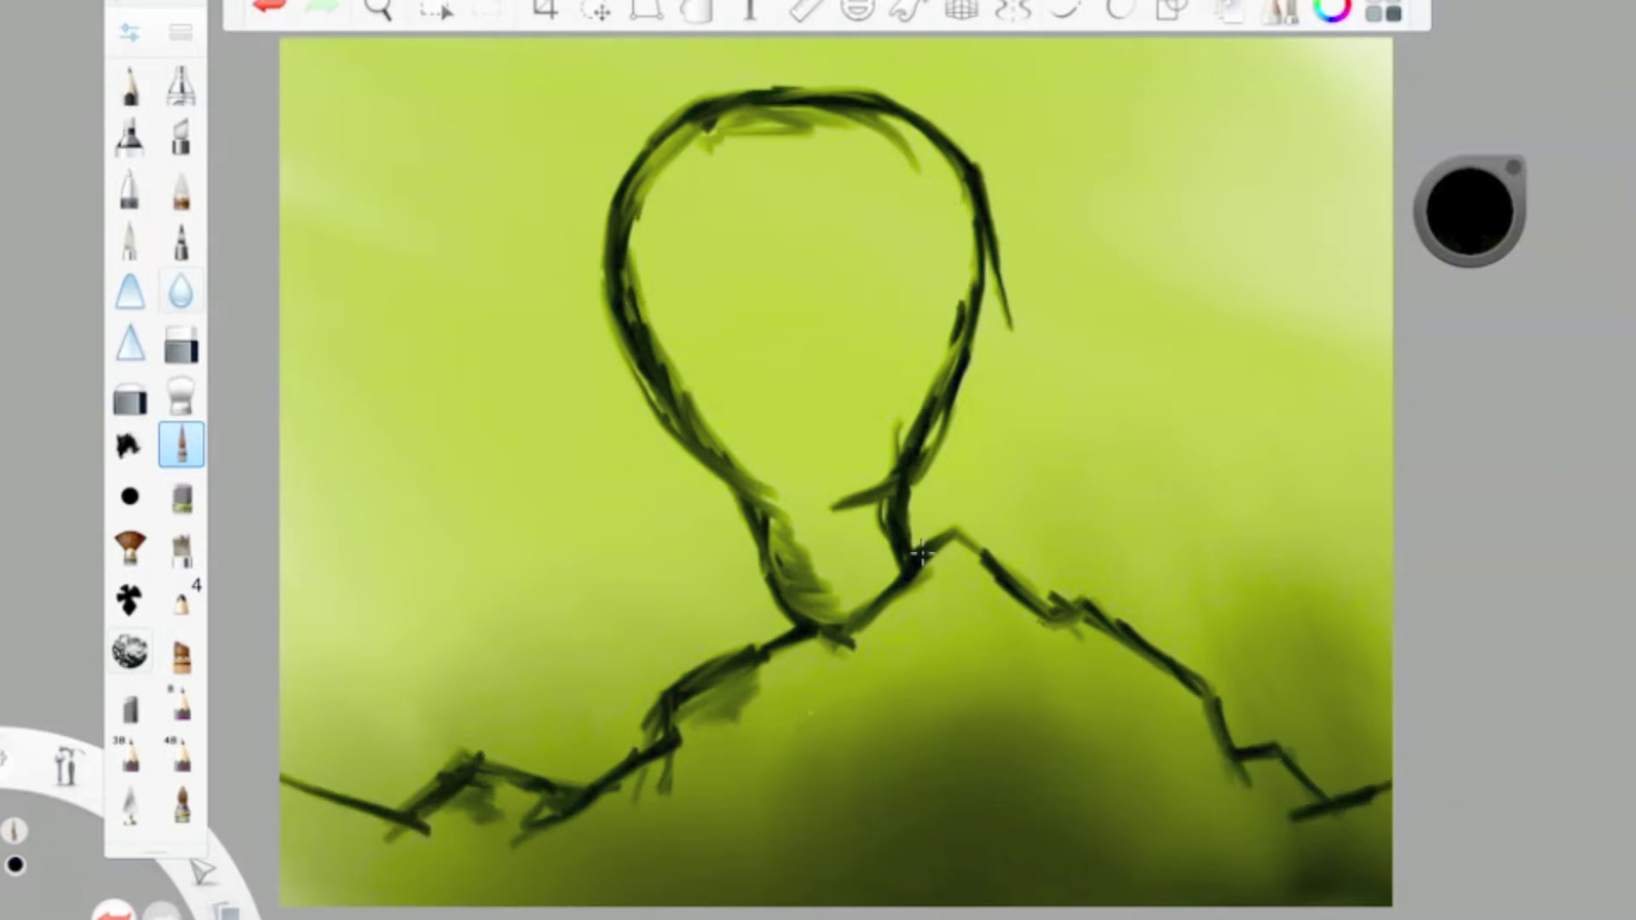
drag(920, 554, 1171, 692)
Step: Outline a curved tube from the head's lower-left side, bending up to the base of a small bulb
drag(694, 454, 537, 545)
drag(652, 404, 533, 517)
drag(647, 409, 618, 456)
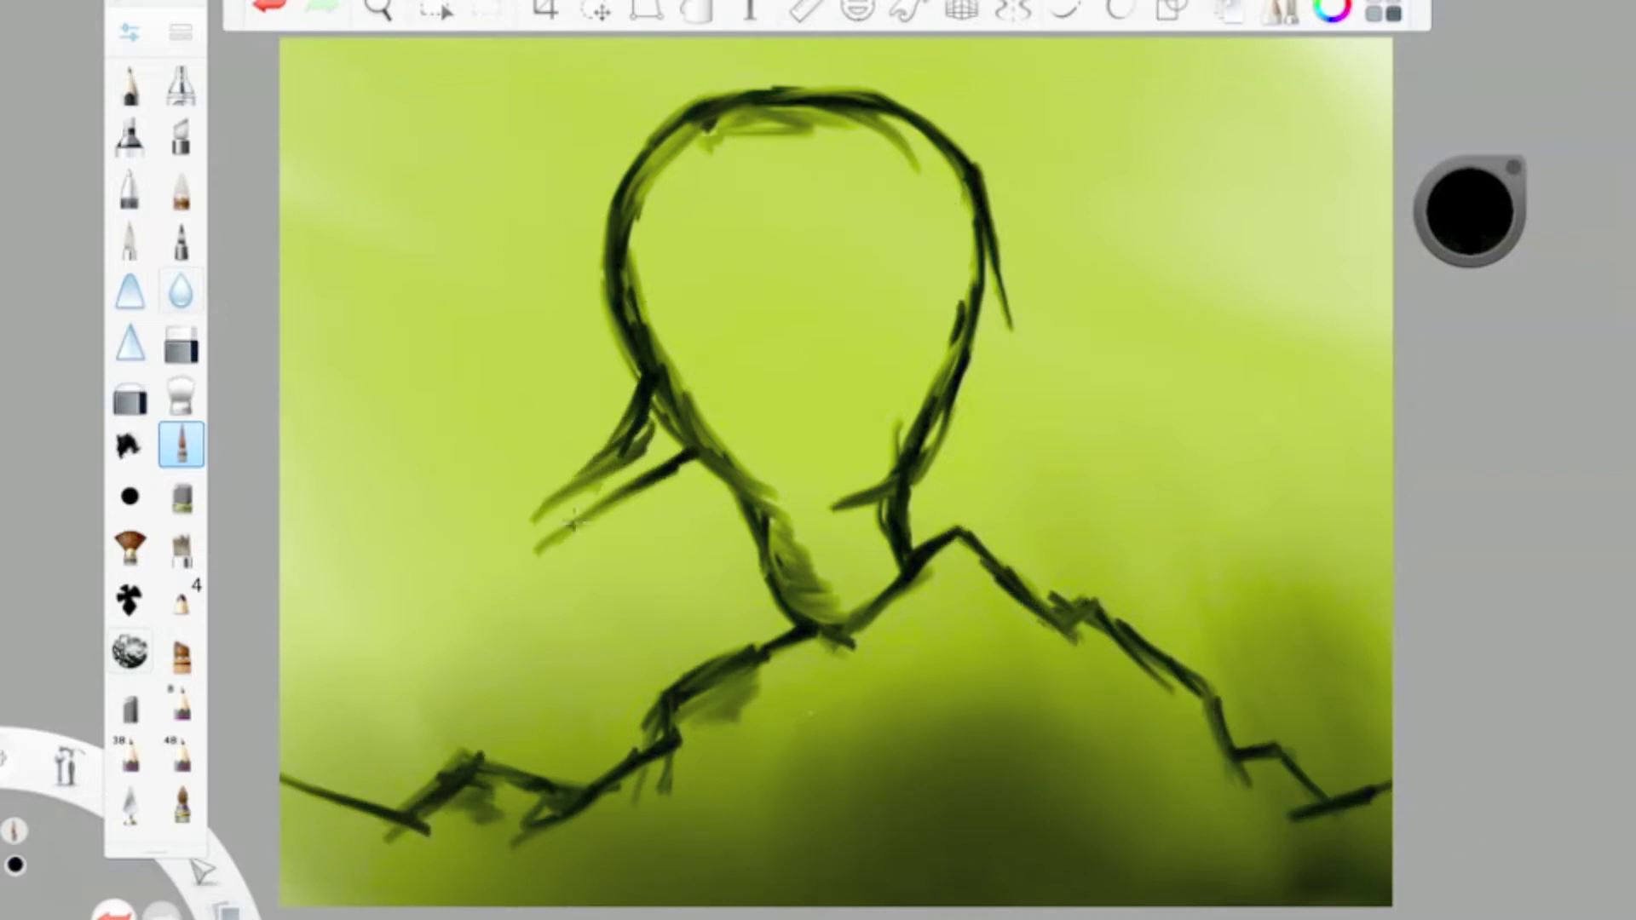
drag(422, 452, 541, 545)
drag(460, 473, 574, 486)
mouse_move(473, 388)
mouse_down()
mouse_move(396, 407)
mouse_move(339, 275)
mouse_up()
drag(449, 415, 596, 471)
Step: Complete the small oval bulb above the tube's end and add dark shading strokes below the left ridge
drag(484, 202, 470, 383)
drag(724, 473, 805, 518)
drag(546, 771, 473, 822)
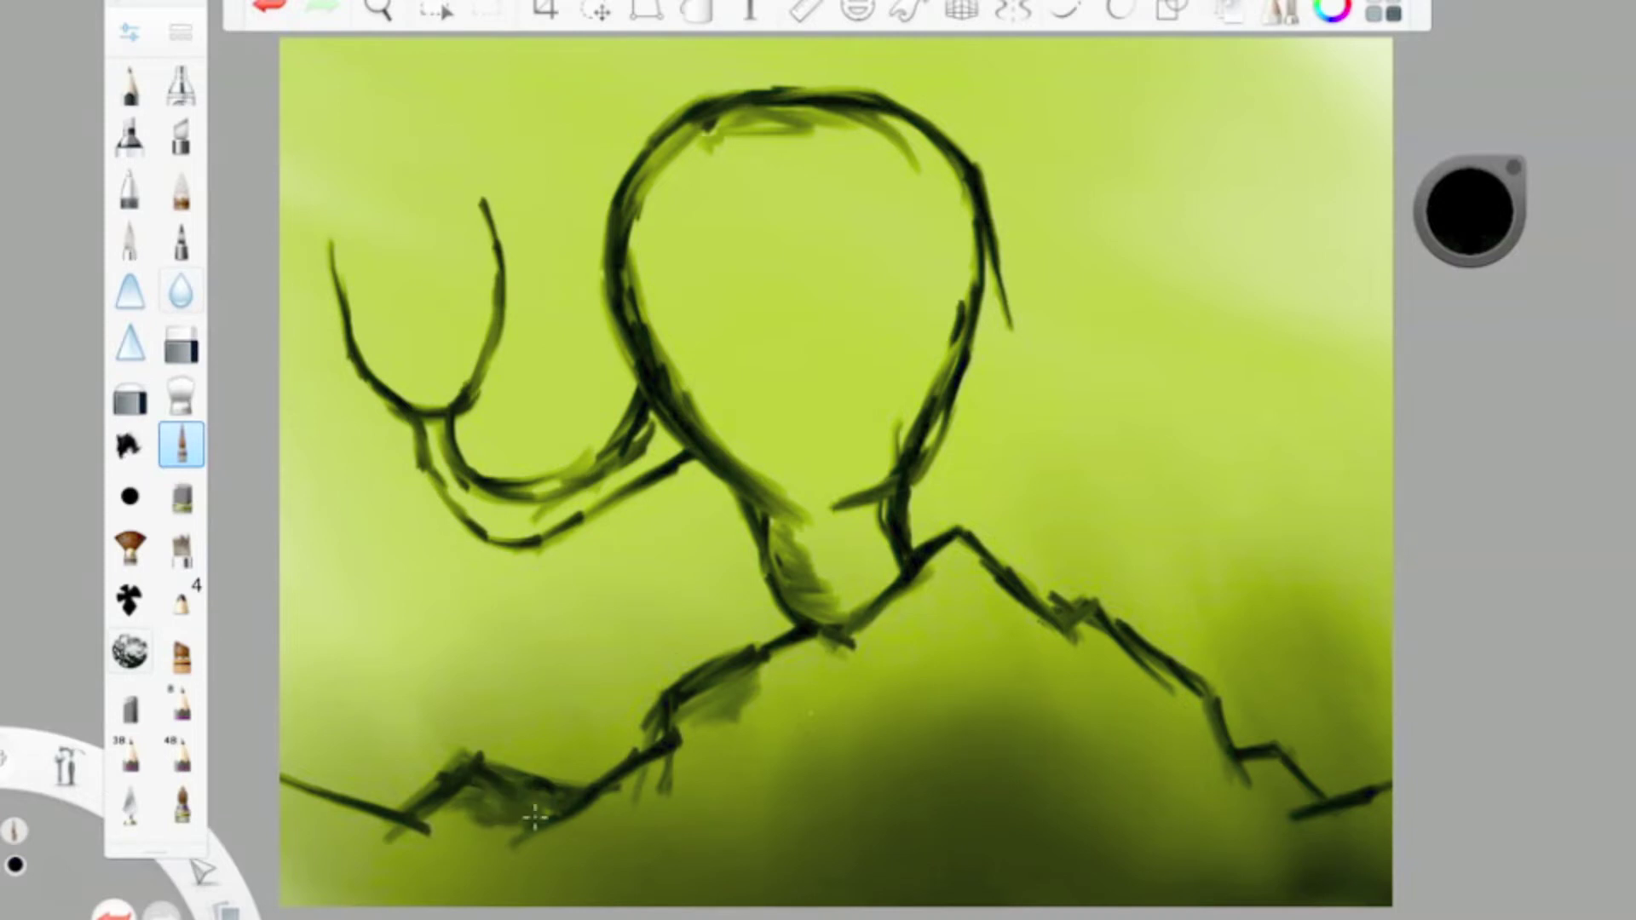
drag(750, 673, 682, 712)
drag(792, 724, 715, 749)
drag(321, 180, 371, 383)
drag(362, 151, 495, 243)
Step: Paint the right half of the large head with pale yellow brush strokes
key(ctrl+b)
click(1450, 167)
click(1484, 195)
drag(954, 196, 937, 290)
drag(958, 174, 877, 473)
drag(950, 272, 869, 451)
mouse_move(803, 85)
mouse_down()
mouse_move(929, 298)
mouse_move(903, 256)
mouse_up()
drag(852, 128, 895, 332)
drag(937, 161, 891, 417)
drag(907, 322, 877, 468)
mouse_move(758, 119)
mouse_down()
mouse_move(860, 158)
mouse_move(818, 281)
mouse_up()
drag(886, 187, 830, 341)
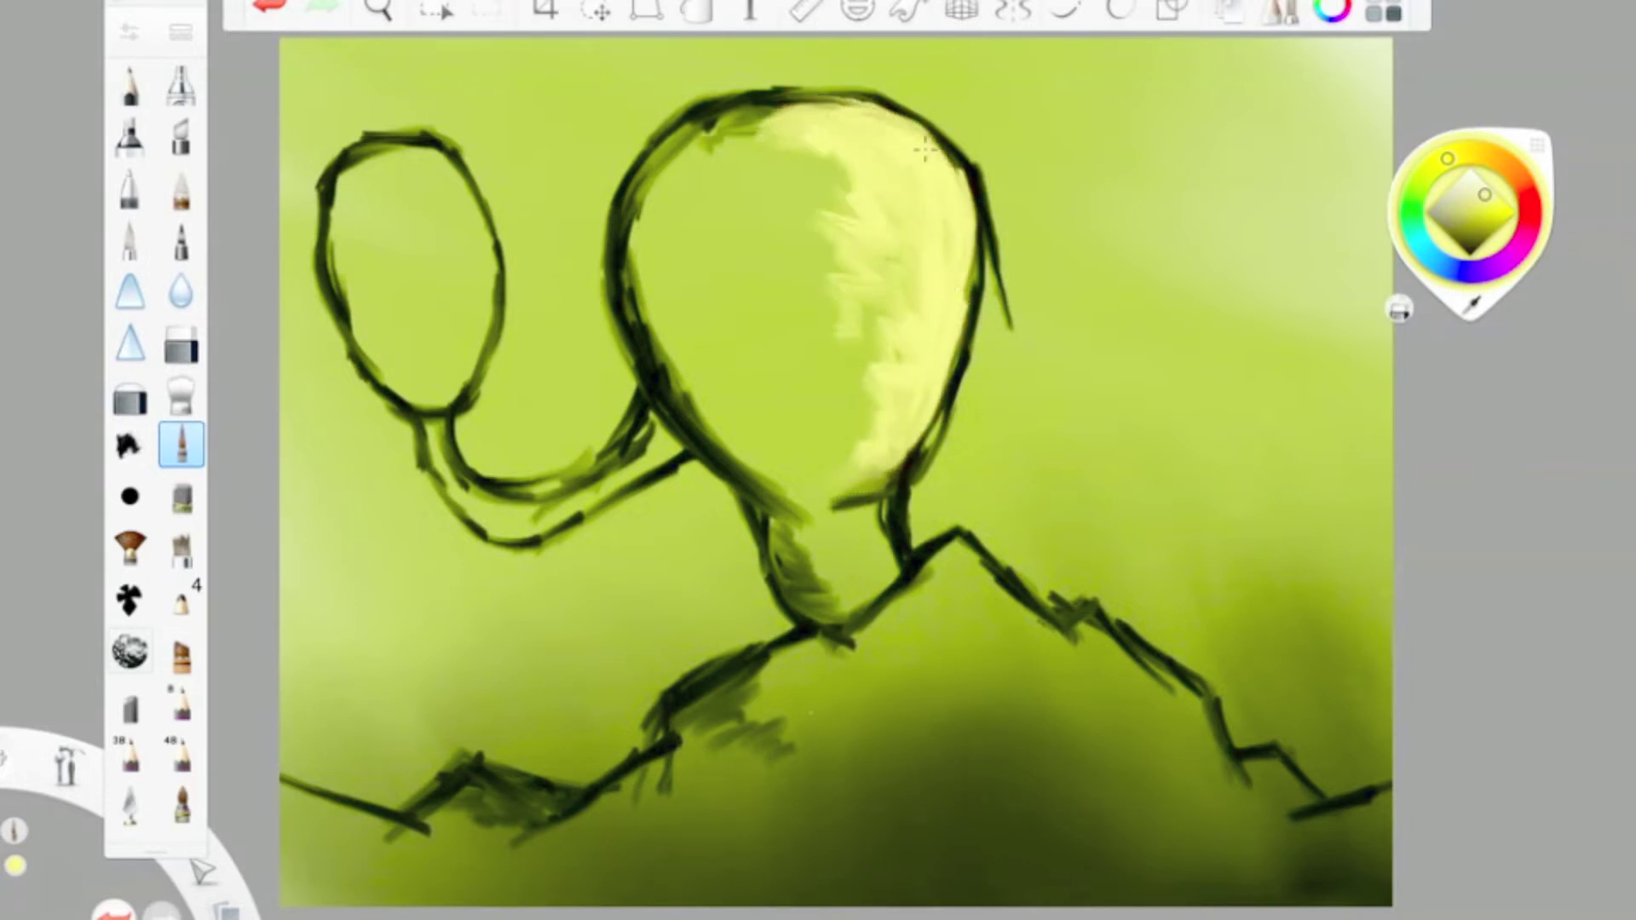
drag(856, 478, 886, 384)
Step: Blend the pale yellow across the head with the Smudge Round Bristle Brush
click(180, 393)
click(180, 394)
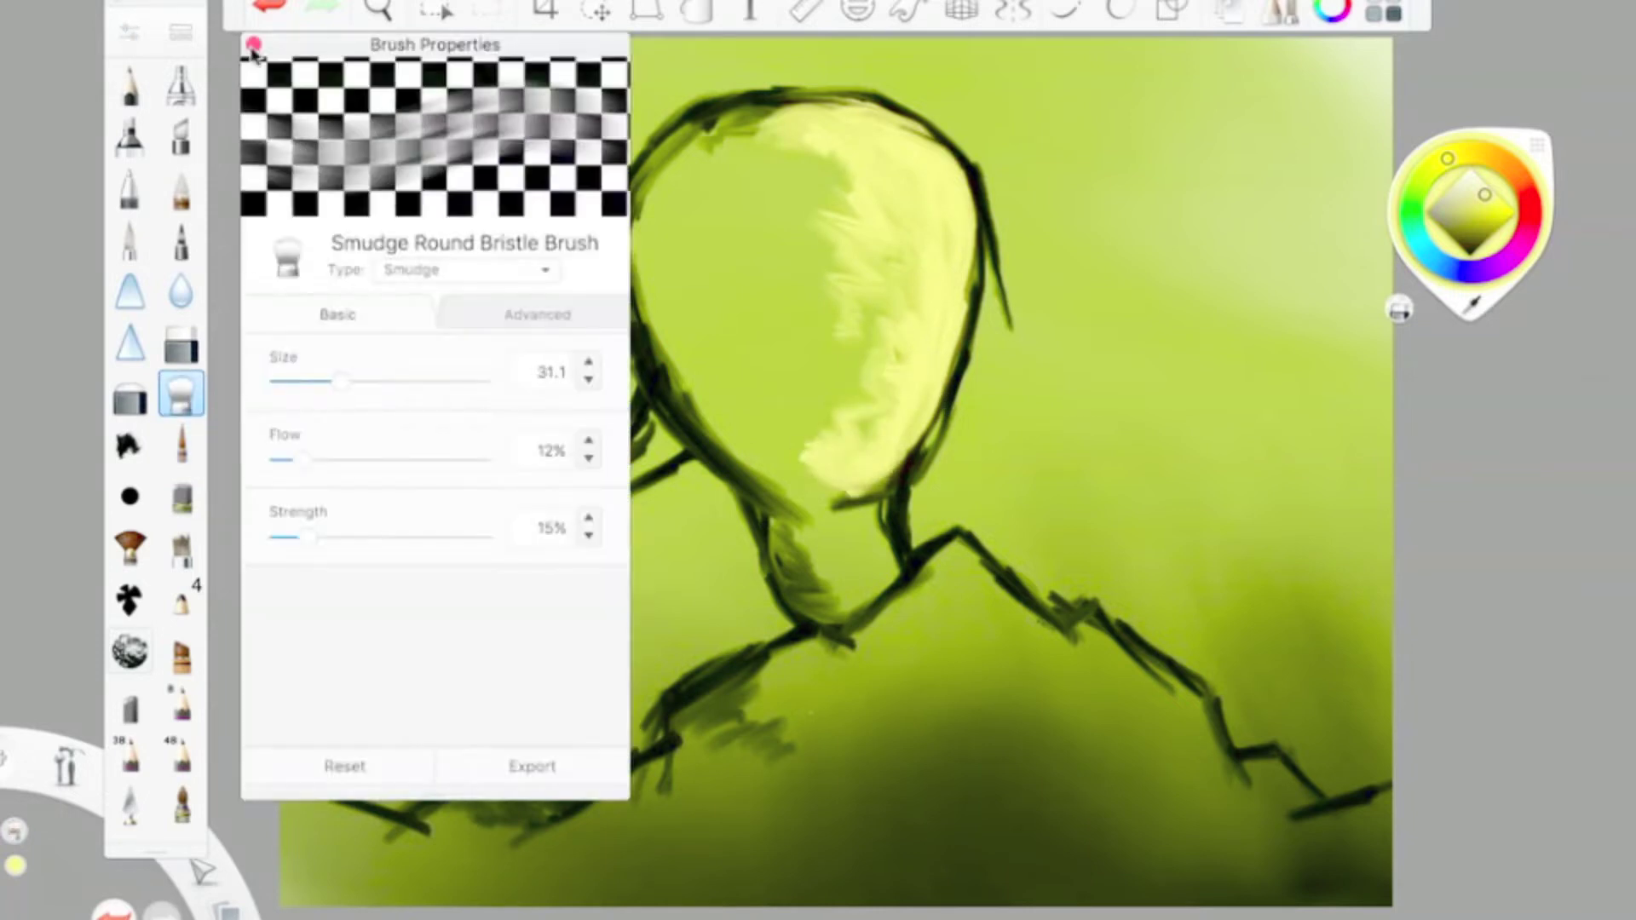
drag(852, 141, 802, 225)
mouse_move(877, 307)
mouse_down()
mouse_move(784, 457)
mouse_move(778, 431)
mouse_up()
drag(869, 255, 792, 392)
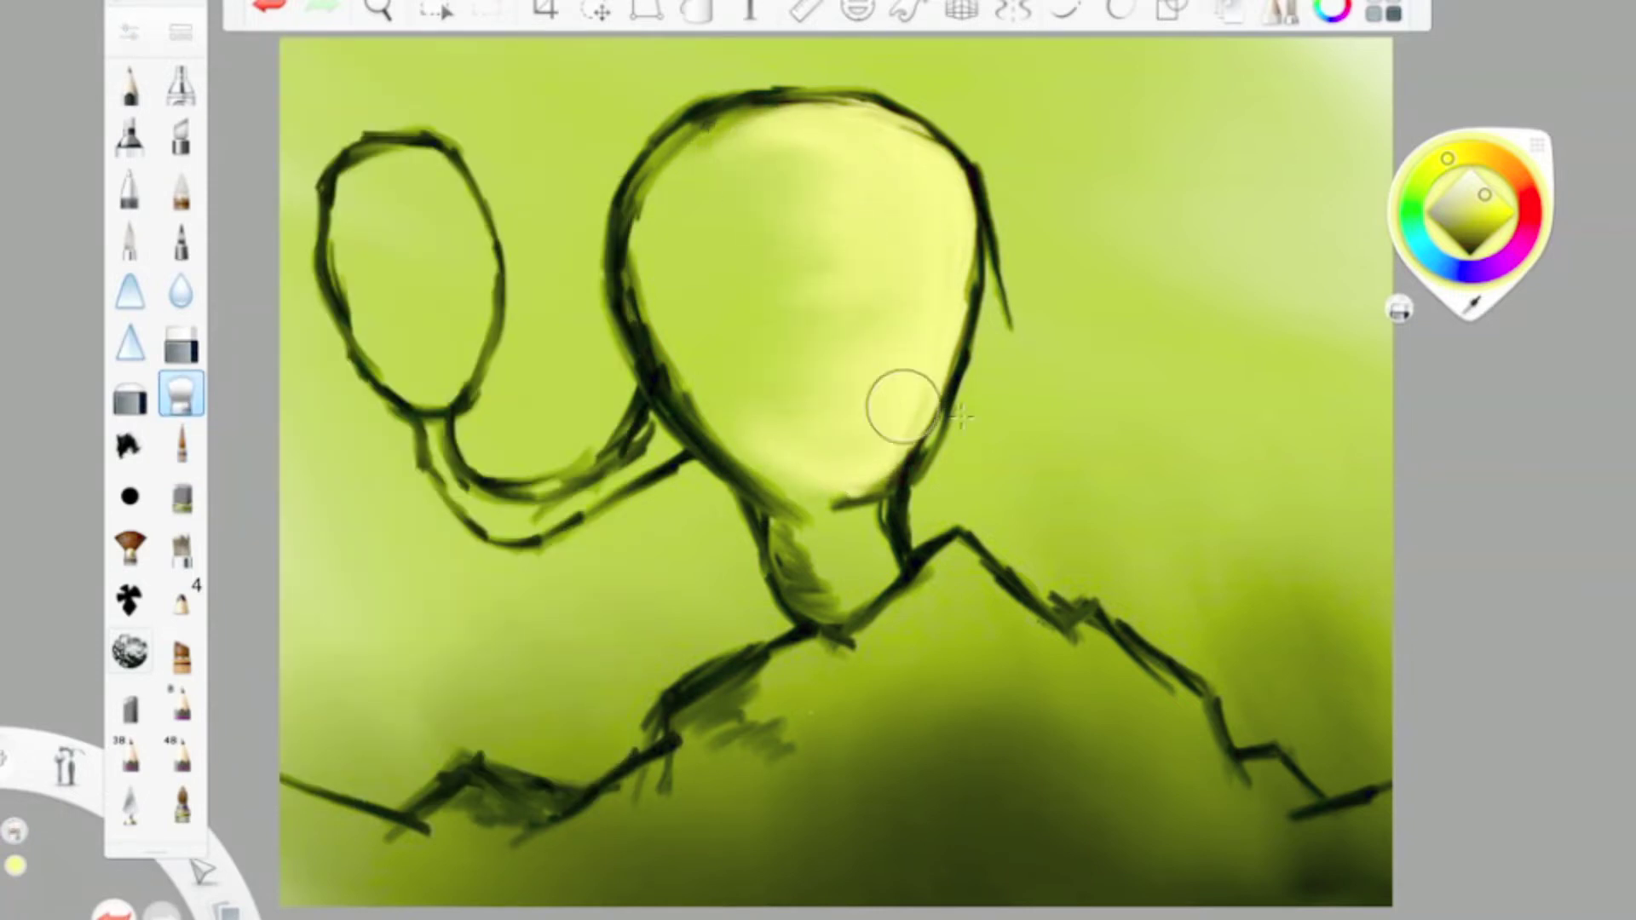
Step: Fill the left half of the head with saturated yellow and work brighter yellow strokes into its middle
click(180, 443)
drag(648, 205, 801, 145)
mouse_move(809, 239)
mouse_down()
mouse_move(750, 401)
mouse_move(780, 330)
mouse_up()
drag(801, 272, 741, 367)
drag(1469, 211, 1469, 230)
drag(668, 188, 843, 247)
click(181, 394)
click(181, 444)
mouse_move(647, 213)
mouse_down()
mouse_move(784, 127)
mouse_move(716, 426)
mouse_up()
mouse_move(783, 485)
mouse_down()
mouse_move(695, 417)
mouse_move(630, 187)
mouse_up()
mouse_move(656, 383)
mouse_down()
mouse_move(626, 170)
mouse_move(749, 111)
mouse_up()
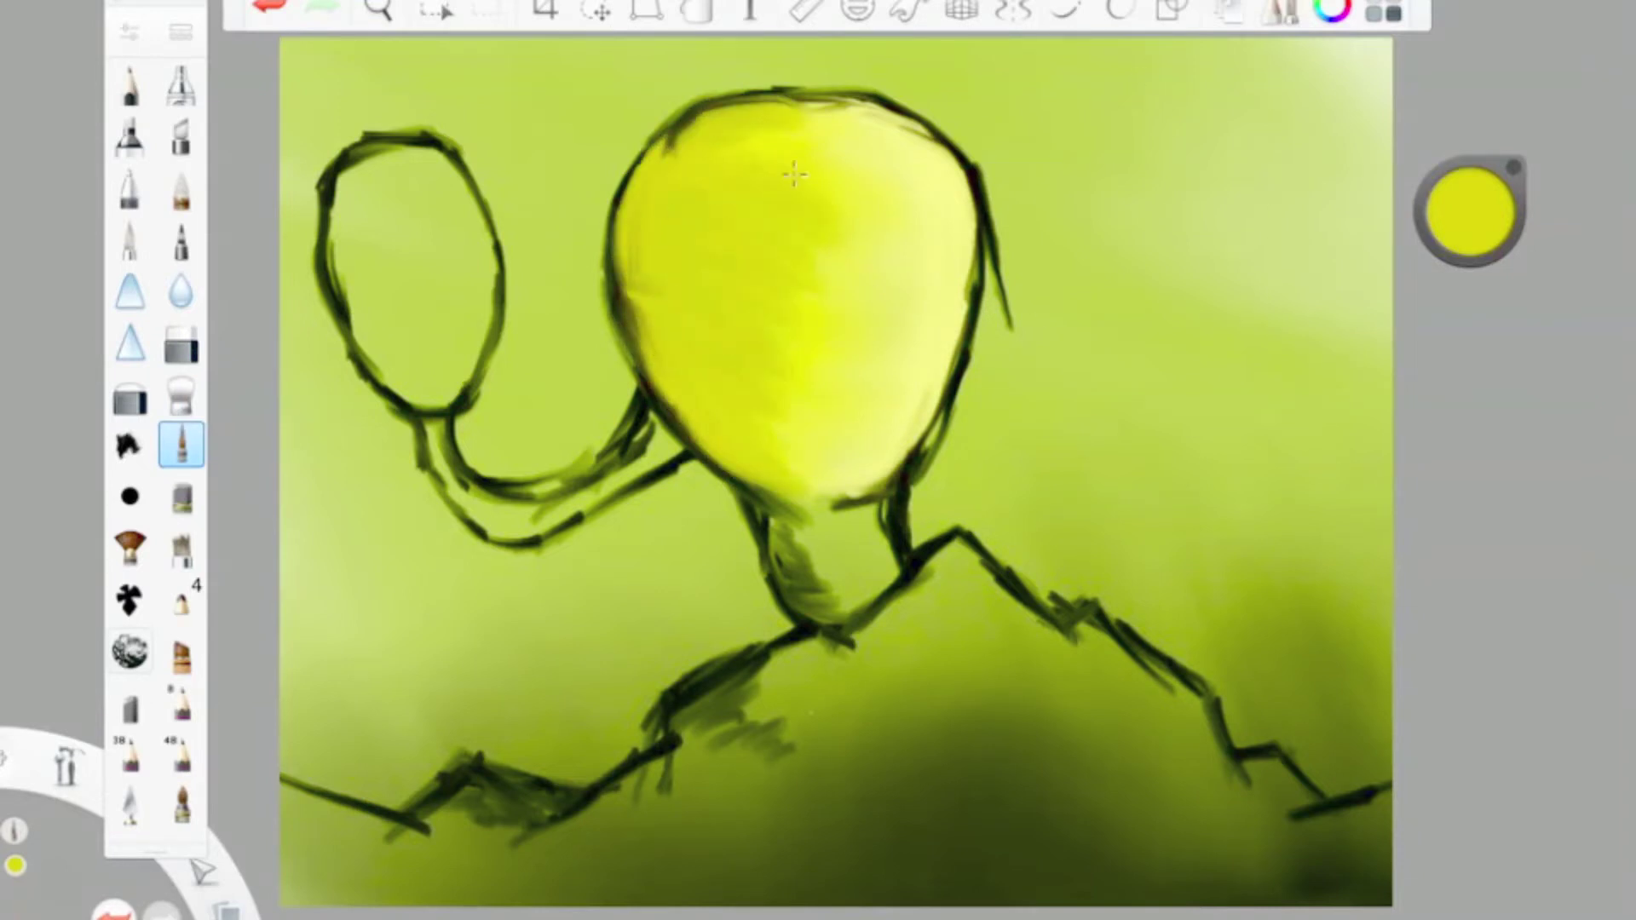
drag(771, 143, 762, 413)
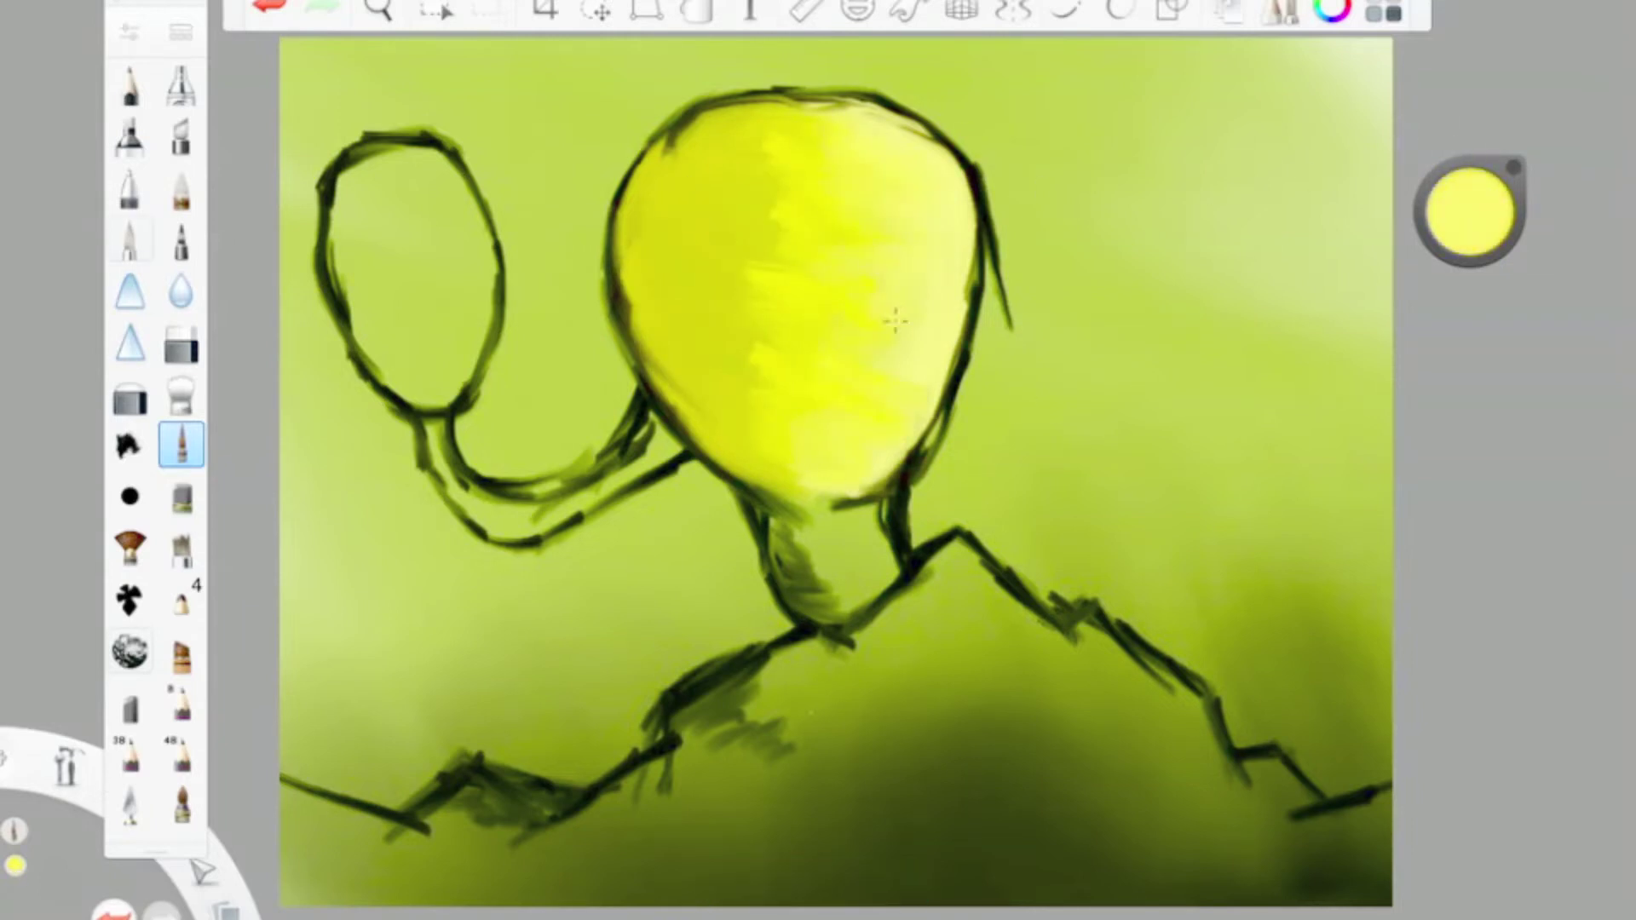
Step: Shade the head's left edge with progressively darker olive-yellow strokes following its outline
drag(1513, 182, 1513, 213)
mouse_move(733, 115)
mouse_down()
mouse_move(639, 157)
mouse_move(631, 332)
mouse_up()
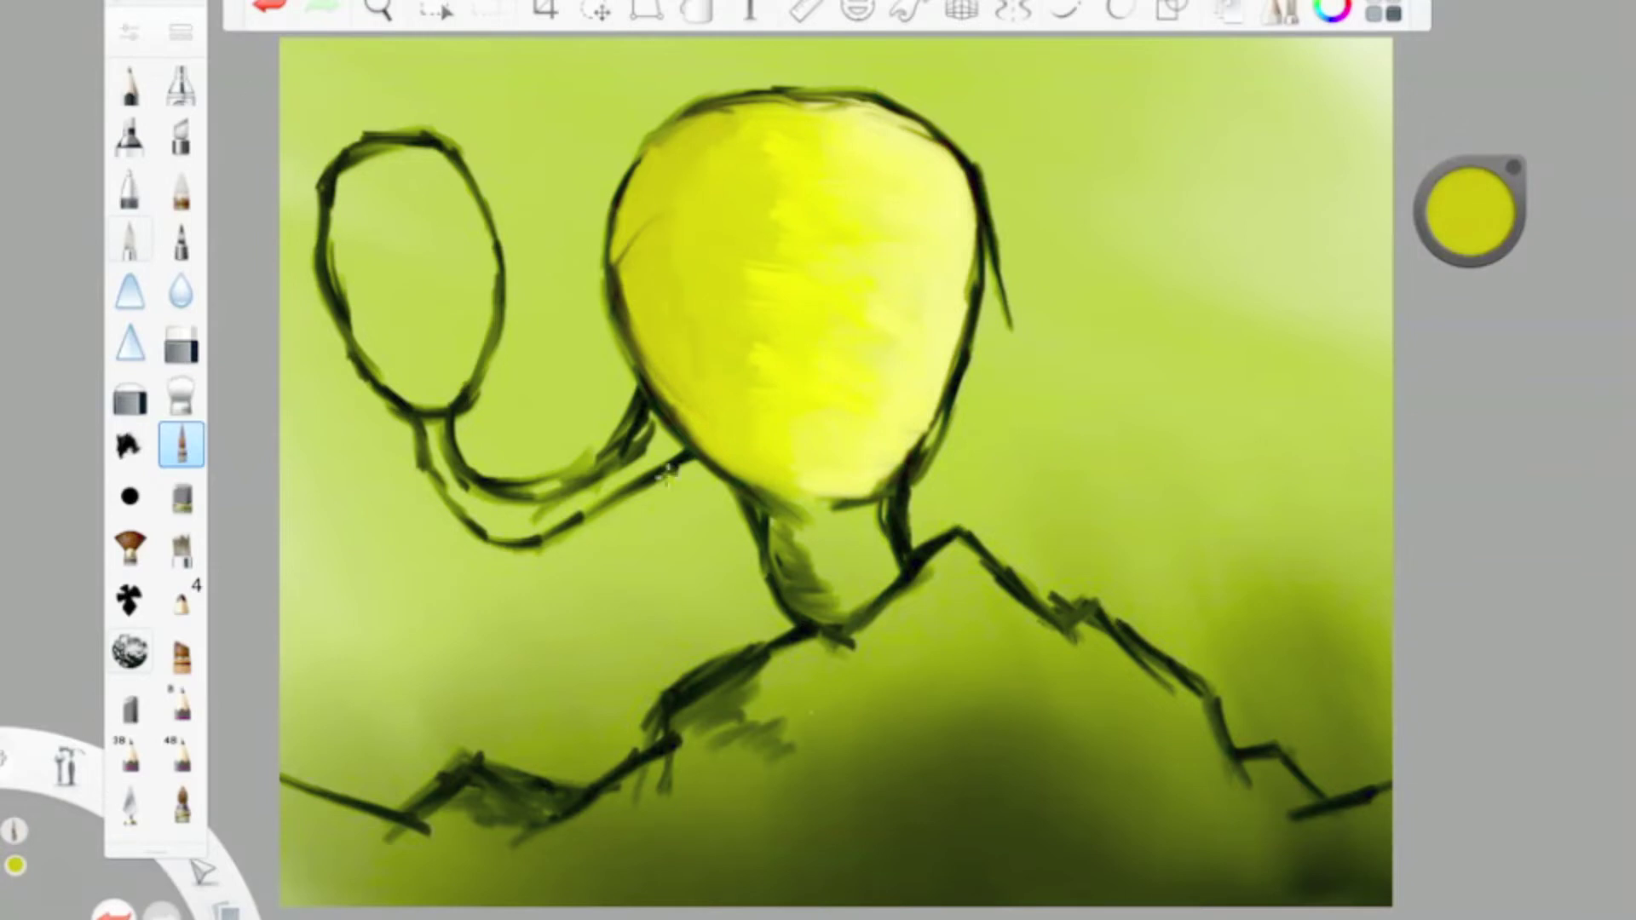
drag(1470, 192, 1469, 238)
drag(809, 503, 618, 200)
drag(741, 115, 647, 256)
drag(707, 183, 648, 315)
drag(1470, 213, 1467, 100)
drag(707, 162, 656, 306)
drag(716, 213, 682, 468)
Step: Smudge the olive shading on the head's left side into the yellow
click(182, 394)
mouse_move(741, 106)
mouse_down()
mouse_move(668, 256)
mouse_move(754, 417)
mouse_up()
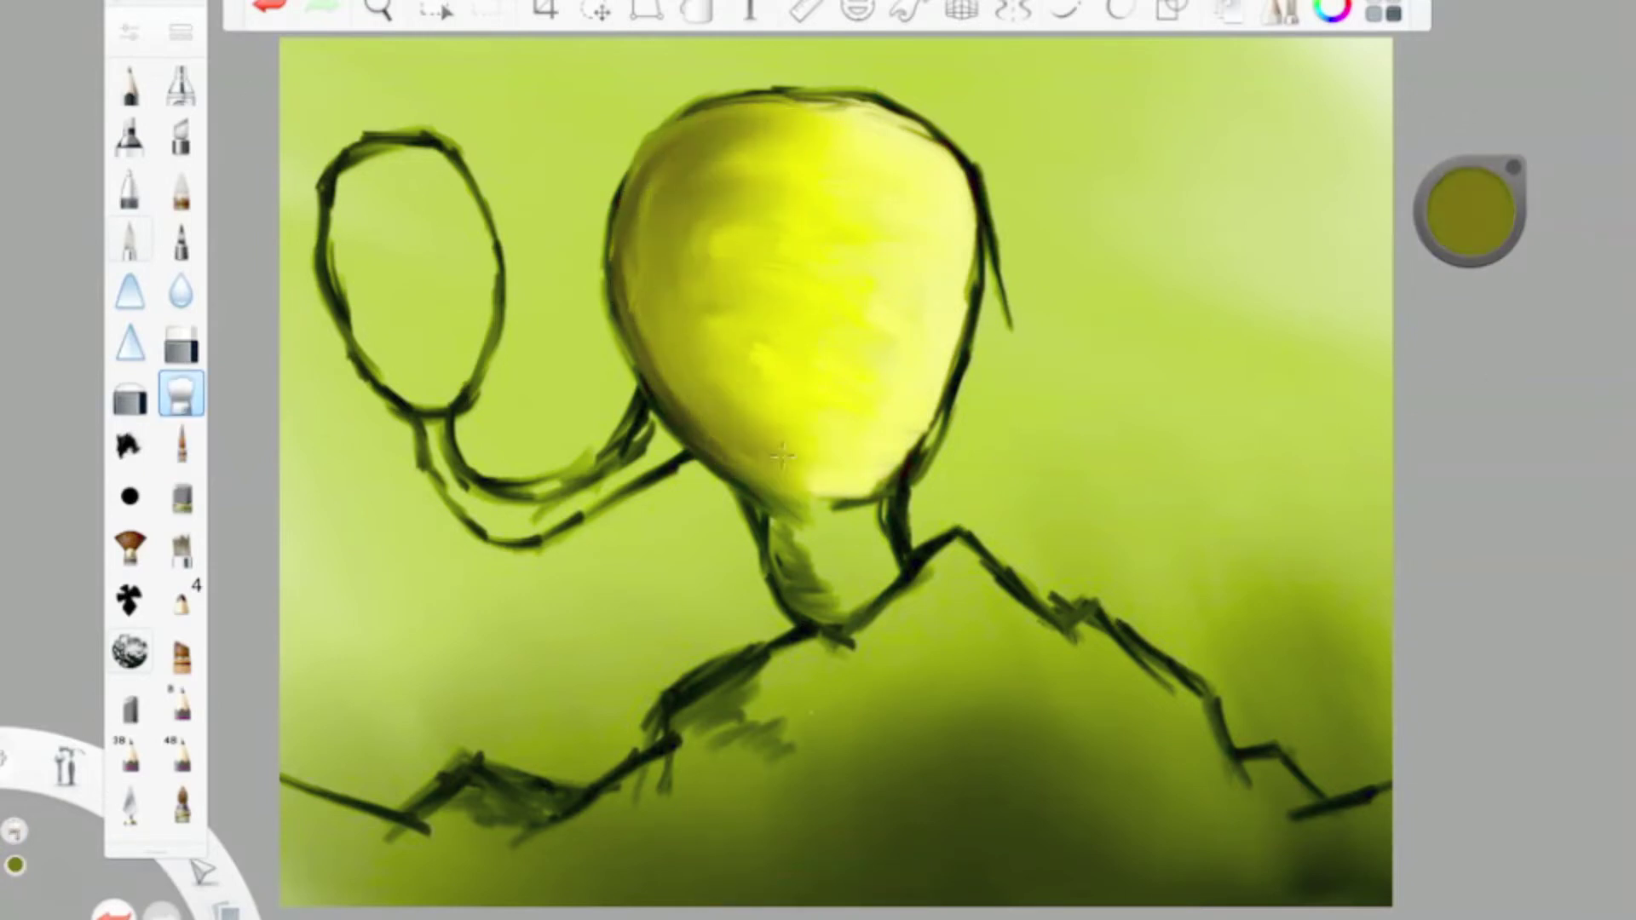
drag(801, 477, 698, 324)
drag(796, 149, 699, 222)
Step: Add dark olive brush strokes along the head's upper-left and lower-left edges
double_click(182, 445)
click(757, 394)
mouse_move(756, 394)
mouse_down()
mouse_move(648, 204)
mouse_move(767, 115)
mouse_up()
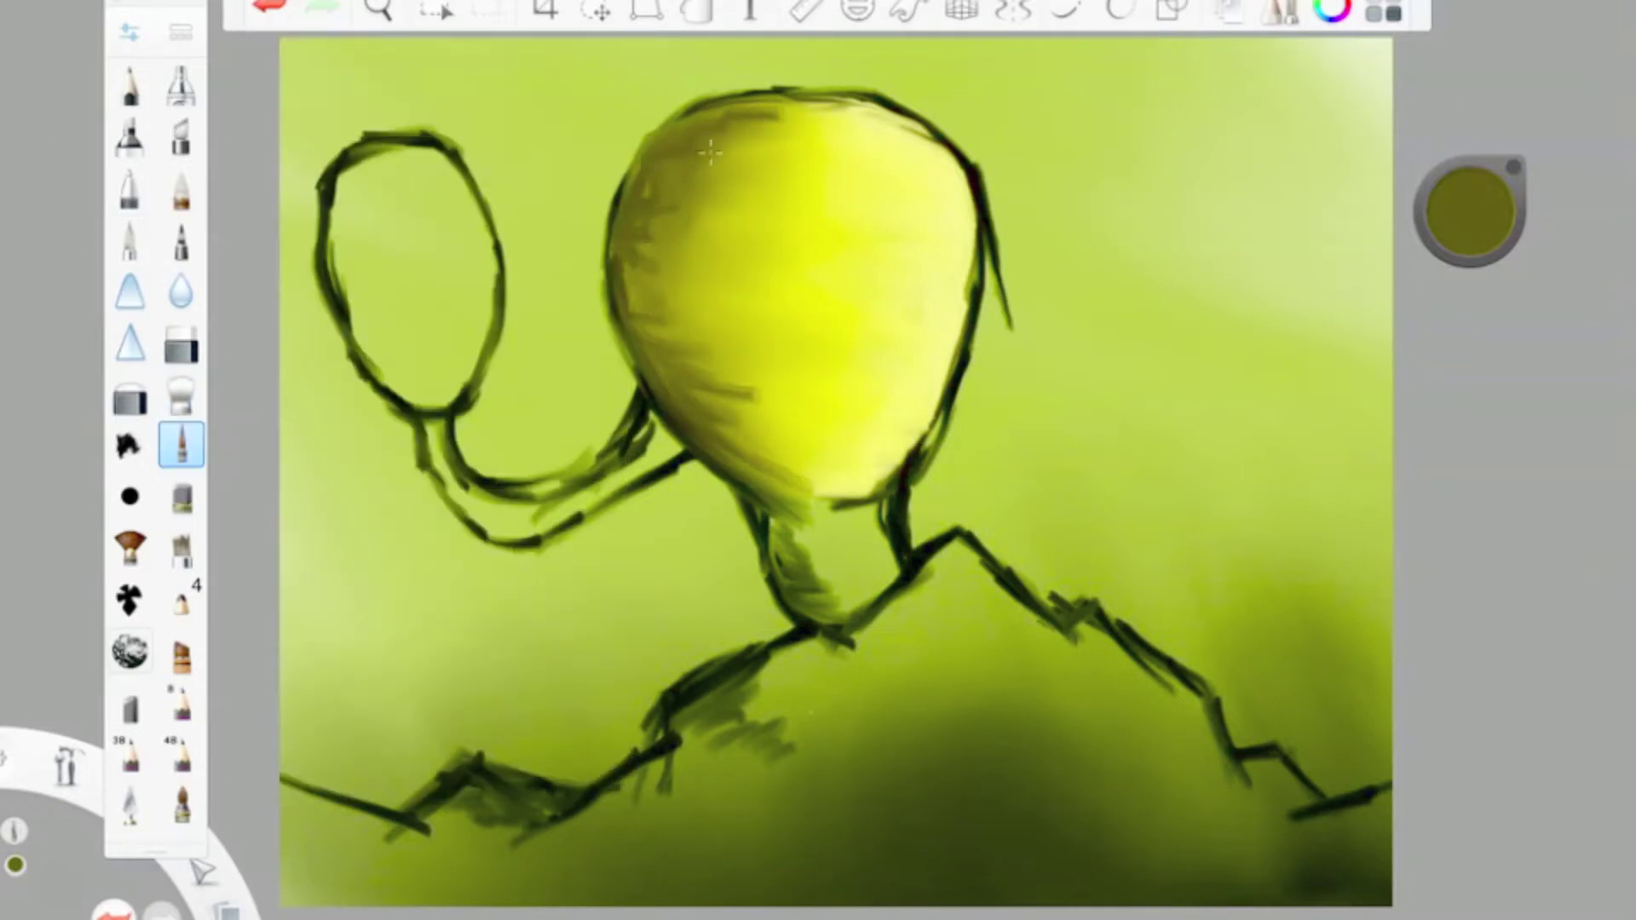
drag(681, 162, 639, 307)
drag(656, 209, 629, 294)
Step: Layer lighter olive and yellow-green strokes between the dark left edge and the yellow middle of the head
drag(1460, 219, 1461, 200)
drag(809, 128, 710, 287)
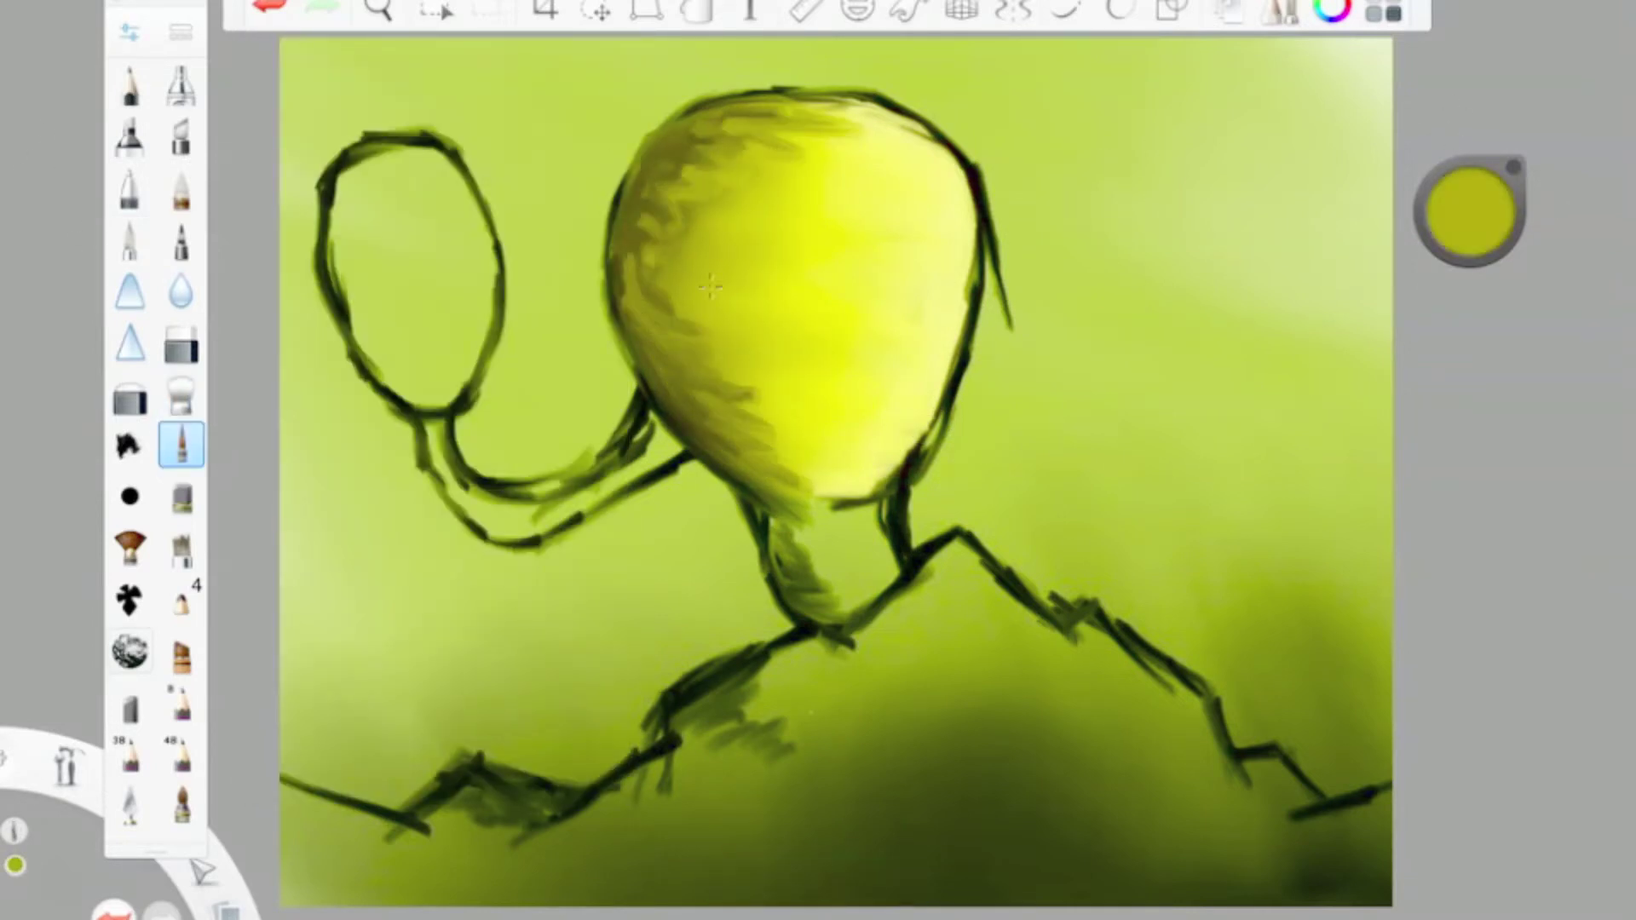
drag(1465, 223, 1465, 203)
drag(865, 119, 759, 145)
drag(720, 200, 682, 299)
mouse_move(741, 375)
mouse_down()
mouse_move(818, 473)
mouse_move(669, 306)
mouse_up()
drag(716, 192, 660, 256)
drag(1465, 224, 1466, 203)
drag(856, 120, 690, 144)
Step: Brush bright and light yellow strokes down the middle of the head toward its base
click(130, 32)
mouse_move(767, 196)
mouse_down()
mouse_move(720, 329)
mouse_move(792, 443)
mouse_up()
drag(1465, 223, 1465, 204)
mouse_move(783, 204)
mouse_down()
mouse_move(780, 328)
mouse_move(861, 486)
mouse_up()
drag(1465, 223, 1466, 205)
drag(861, 128, 815, 333)
Step: Paint a cream-white highlight along the head's right edge and soften its inner side with pale yellow
drag(1465, 224, 1465, 200)
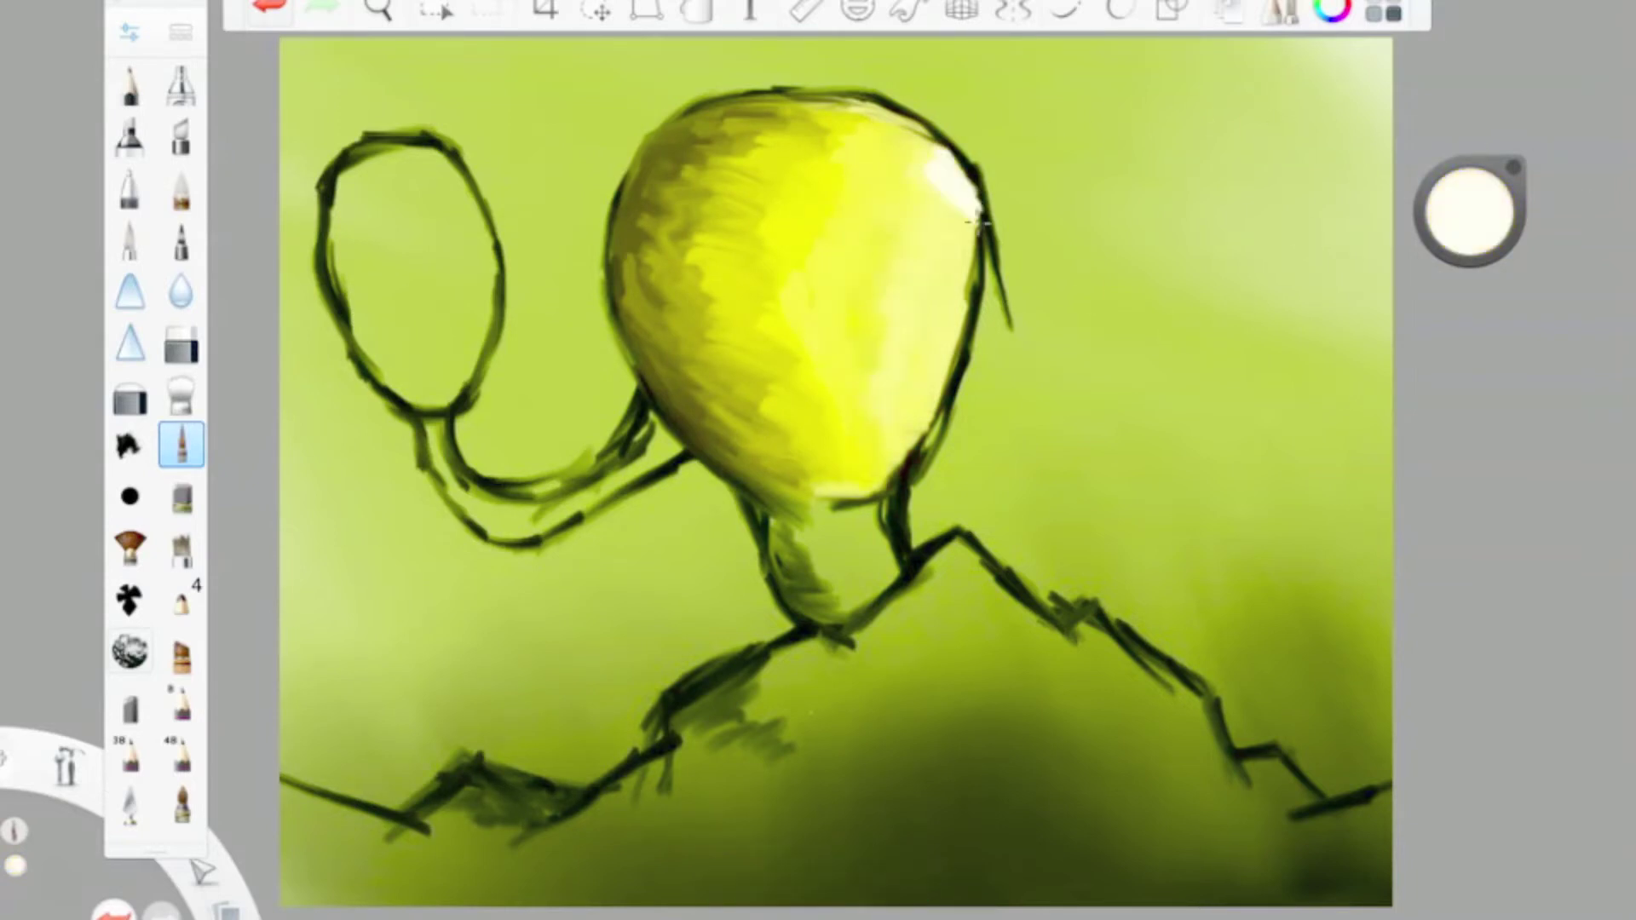
drag(956, 164, 907, 451)
drag(1467, 223, 1468, 299)
drag(873, 469, 886, 352)
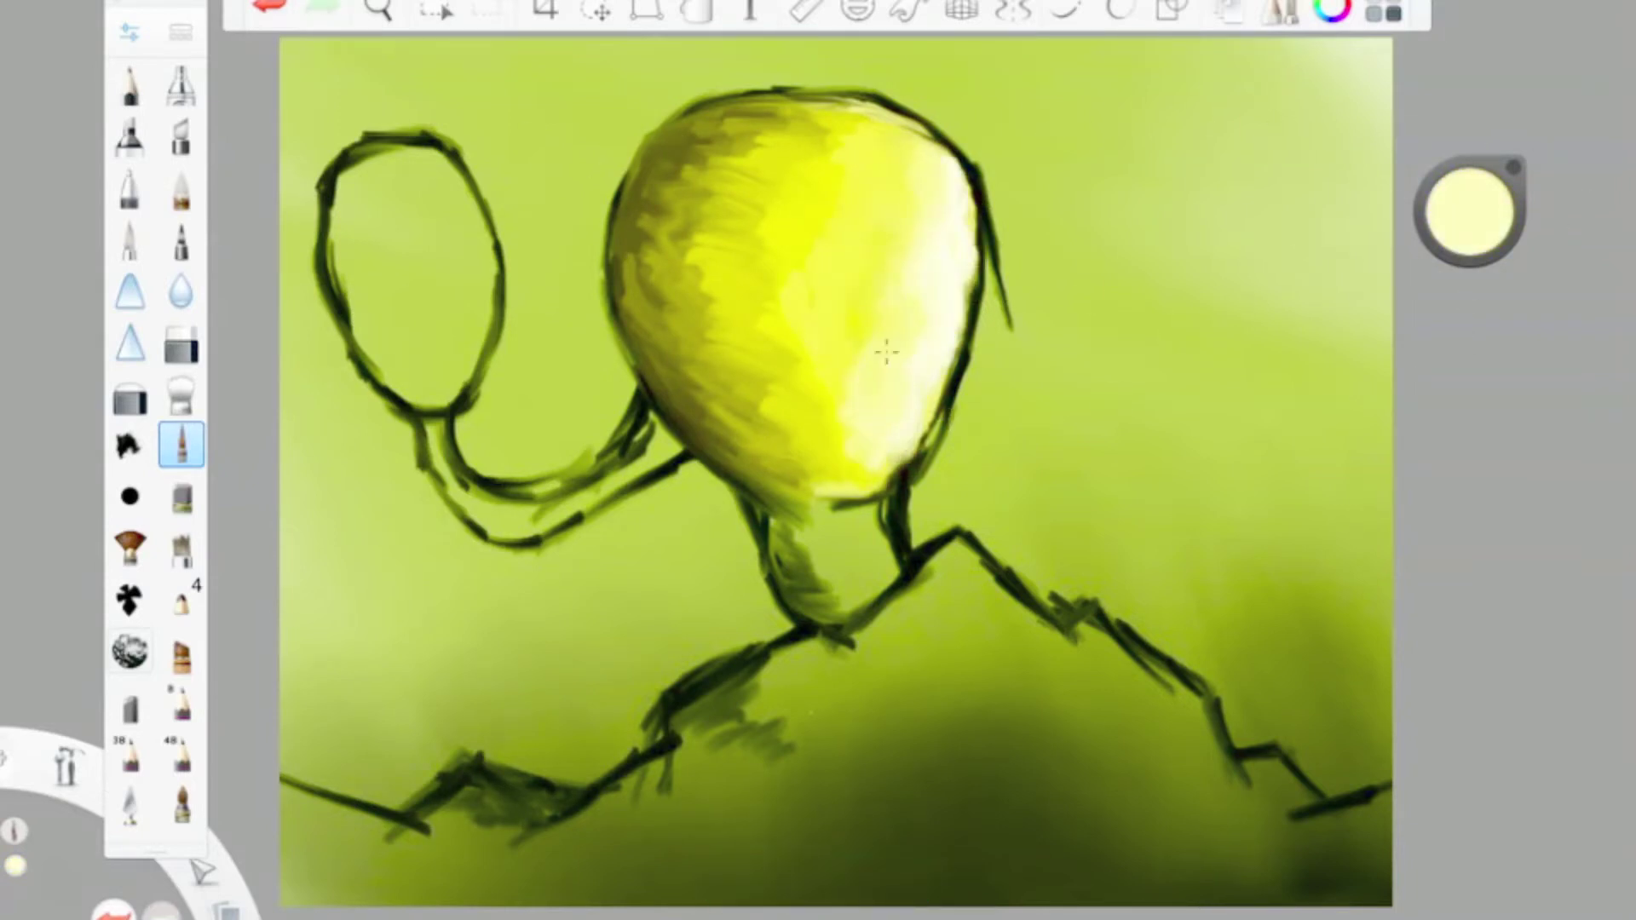
Step: Paint the neck below the head in pale yellow, with saturated yellow on its left side
click(128, 31)
mouse_move(886, 502)
mouse_down()
mouse_move(883, 553)
mouse_move(860, 524)
mouse_up()
key(ctrl+z)
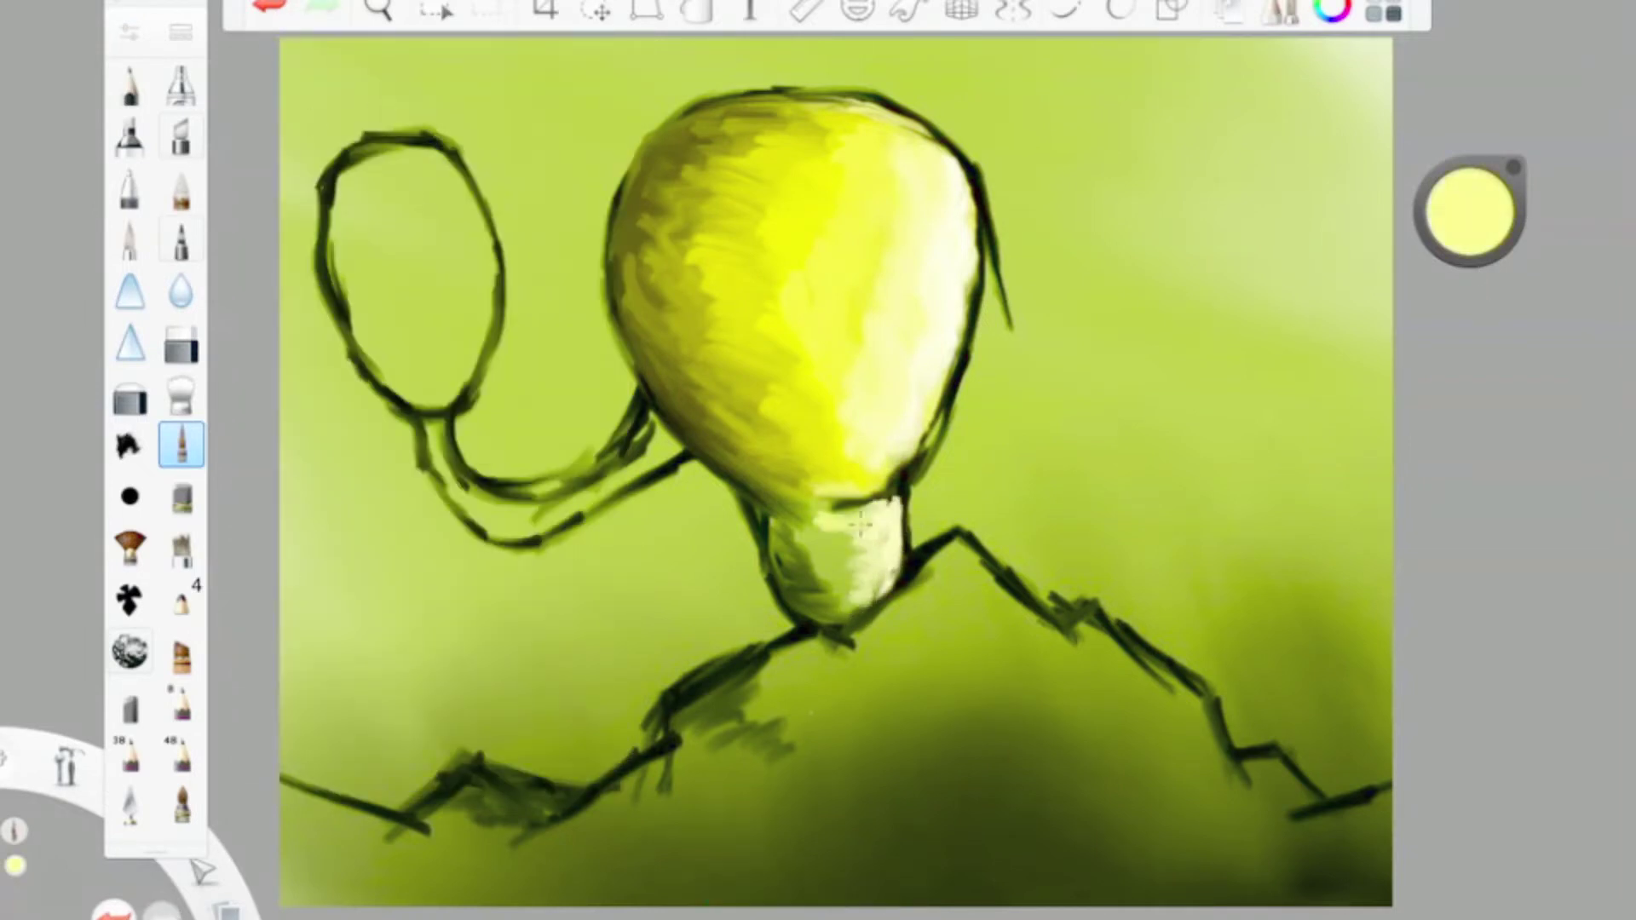
drag(1464, 208, 1469, 213)
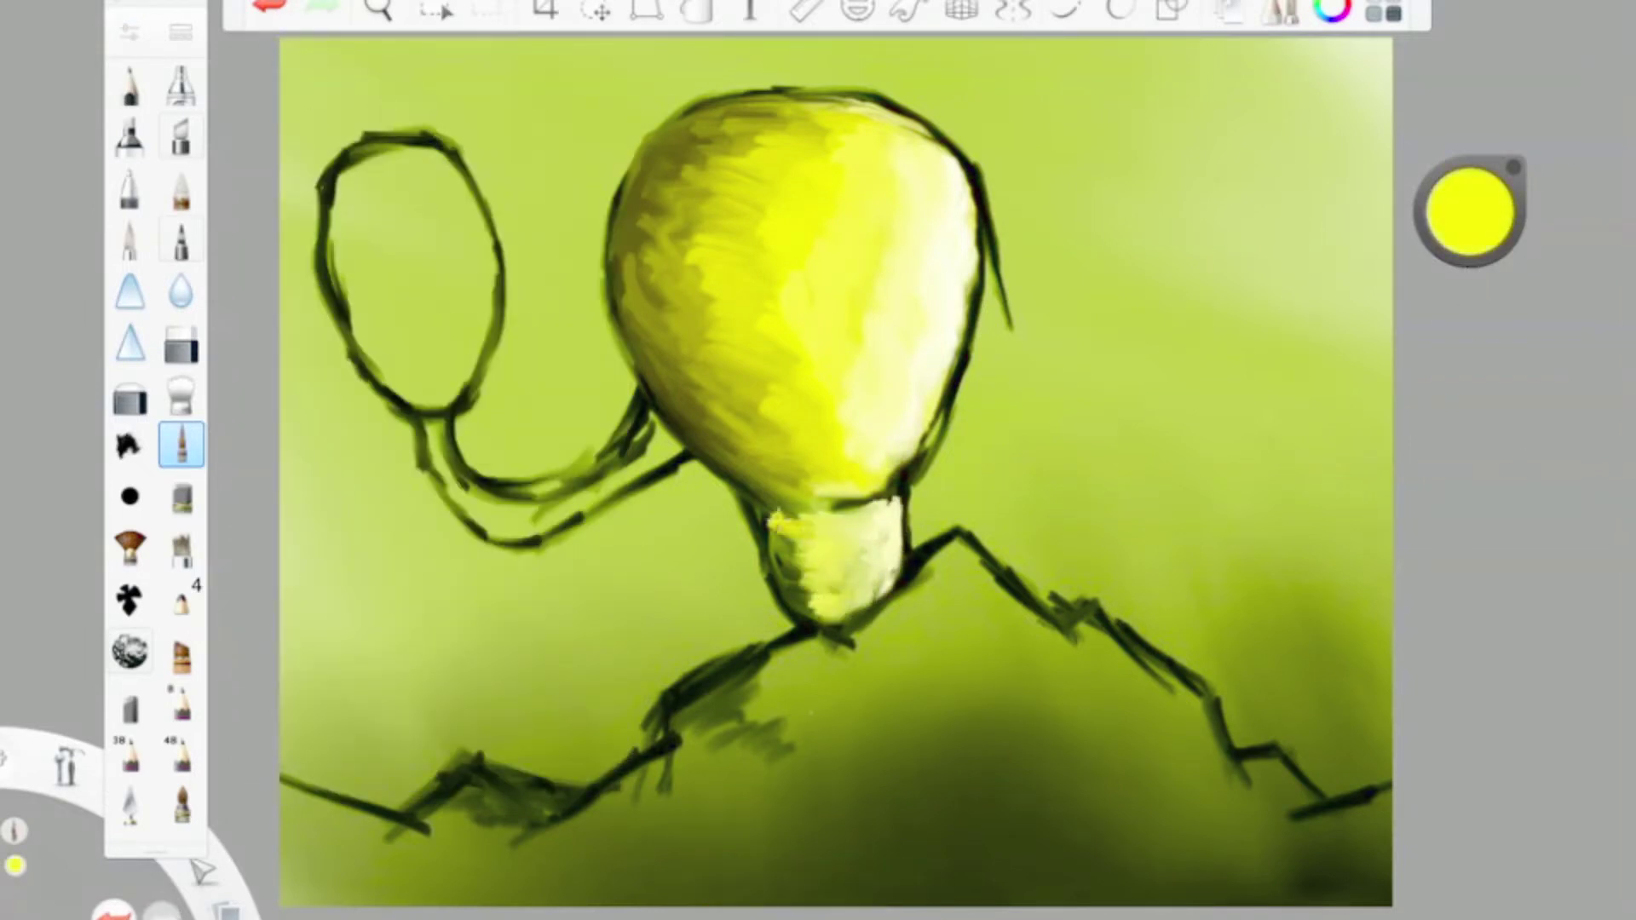
Step: Fill the curved tube with olive and darken its underside and its joint with the head
alt+click(753, 471)
drag(690, 422, 580, 502)
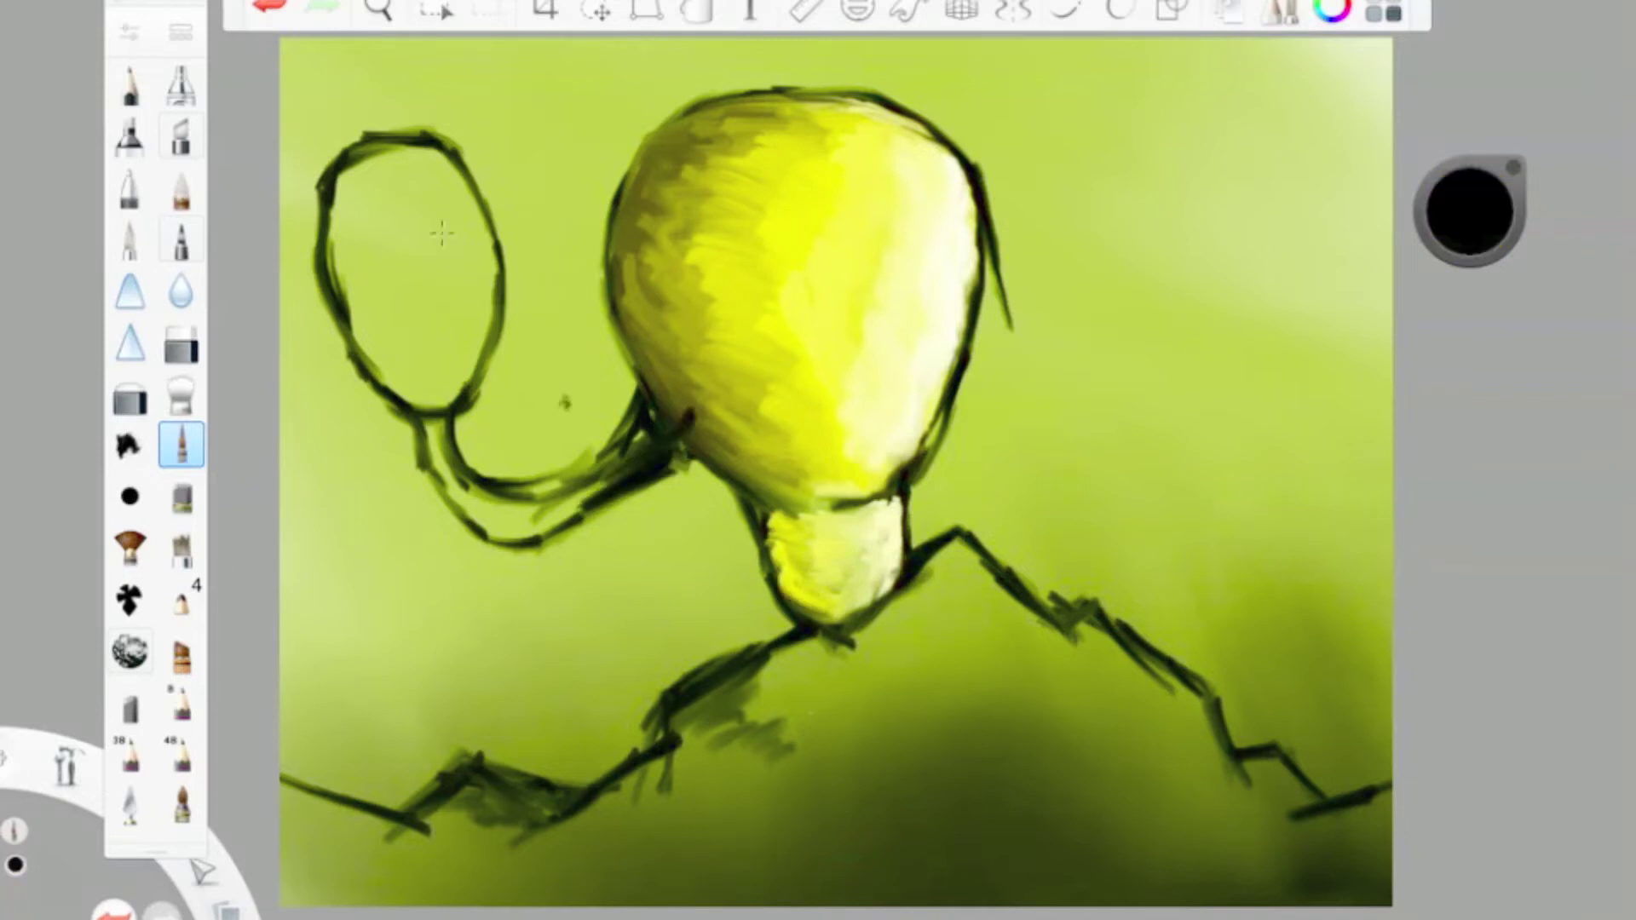
click(1468, 217)
drag(656, 450, 515, 525)
mouse_move(601, 467)
mouse_down()
mouse_move(490, 516)
mouse_move(444, 497)
mouse_up()
drag(1468, 196, 1468, 247)
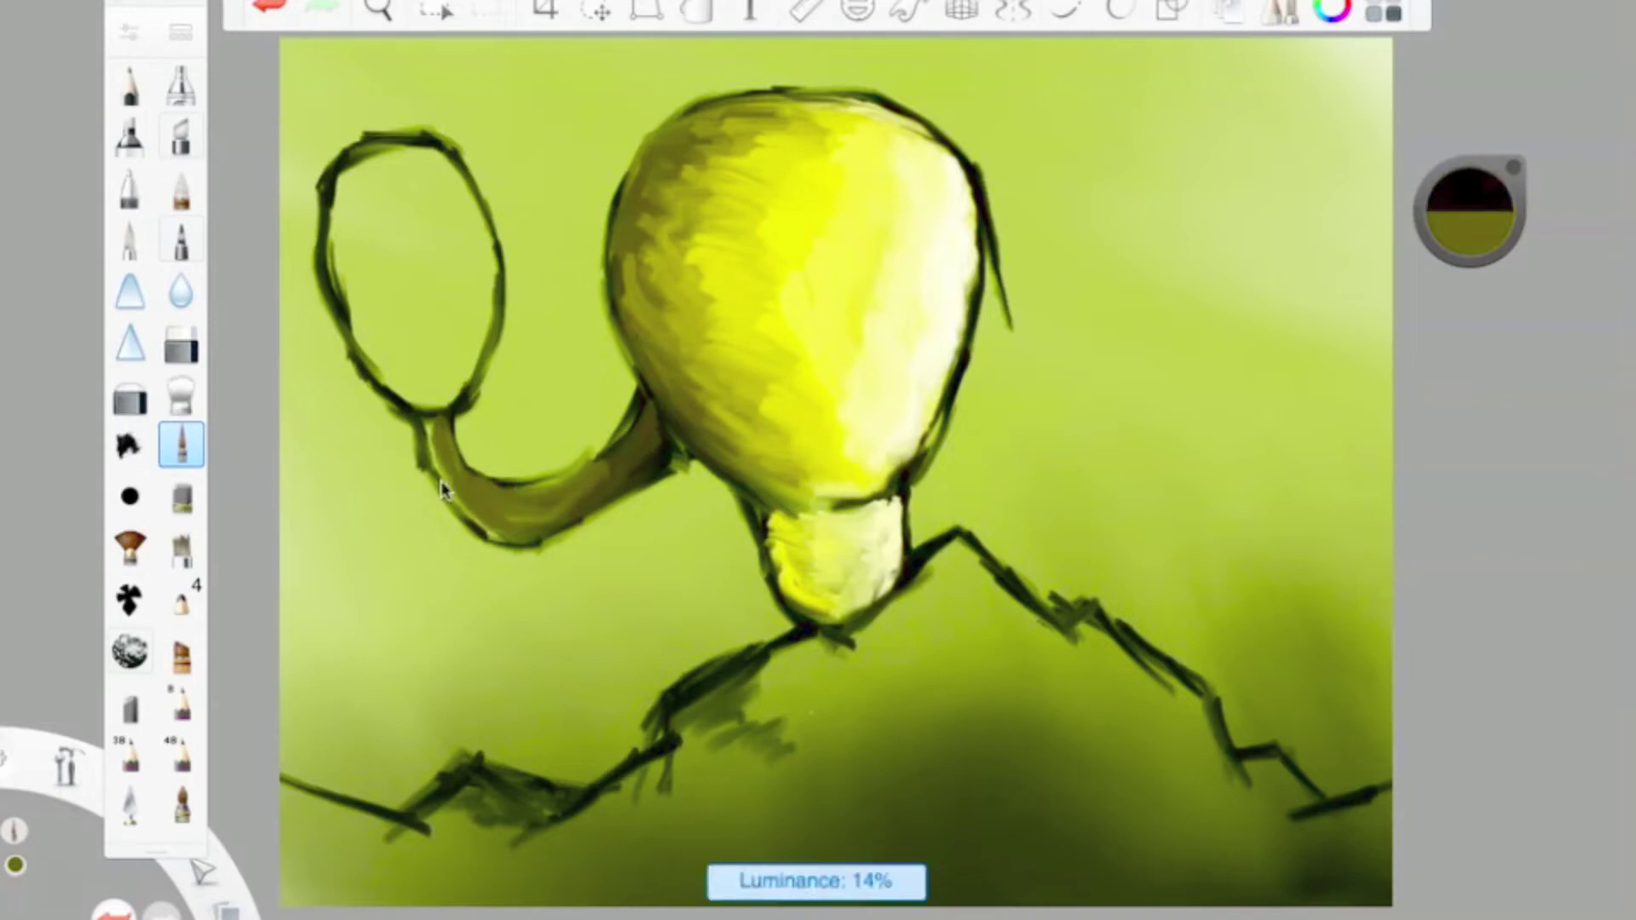
drag(430, 435, 492, 523)
drag(1468, 205, 1467, 235)
Step: Paint lighter olive-yellow strokes along the inner upper edge of the curved tube
click(1468, 211)
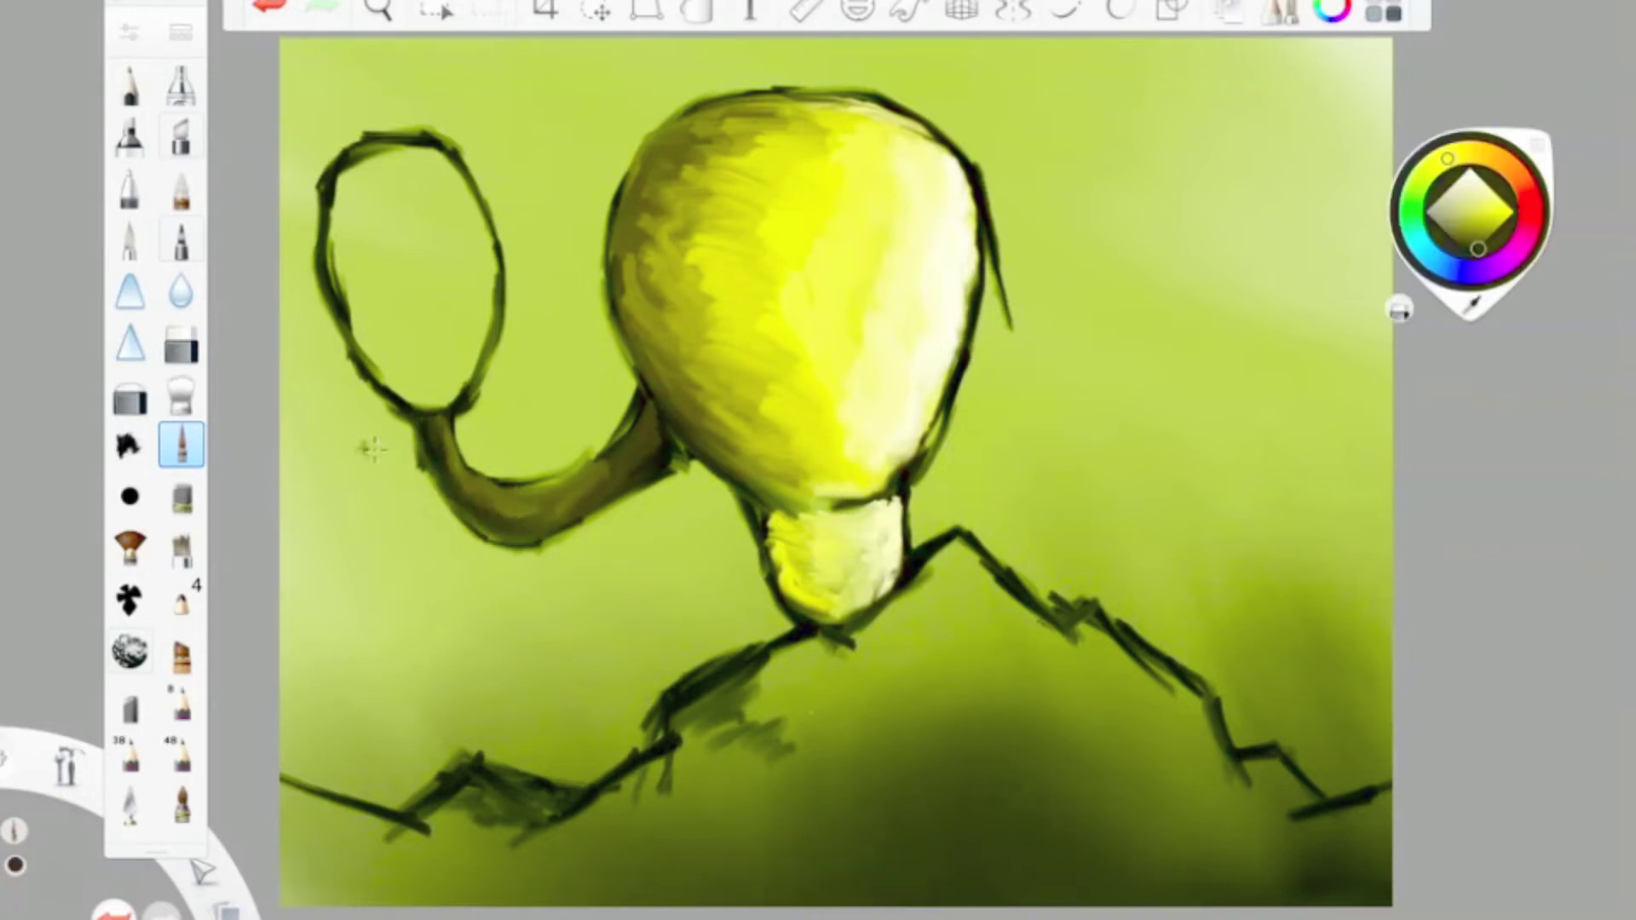
click(1502, 223)
drag(635, 407, 477, 504)
drag(588, 448, 443, 409)
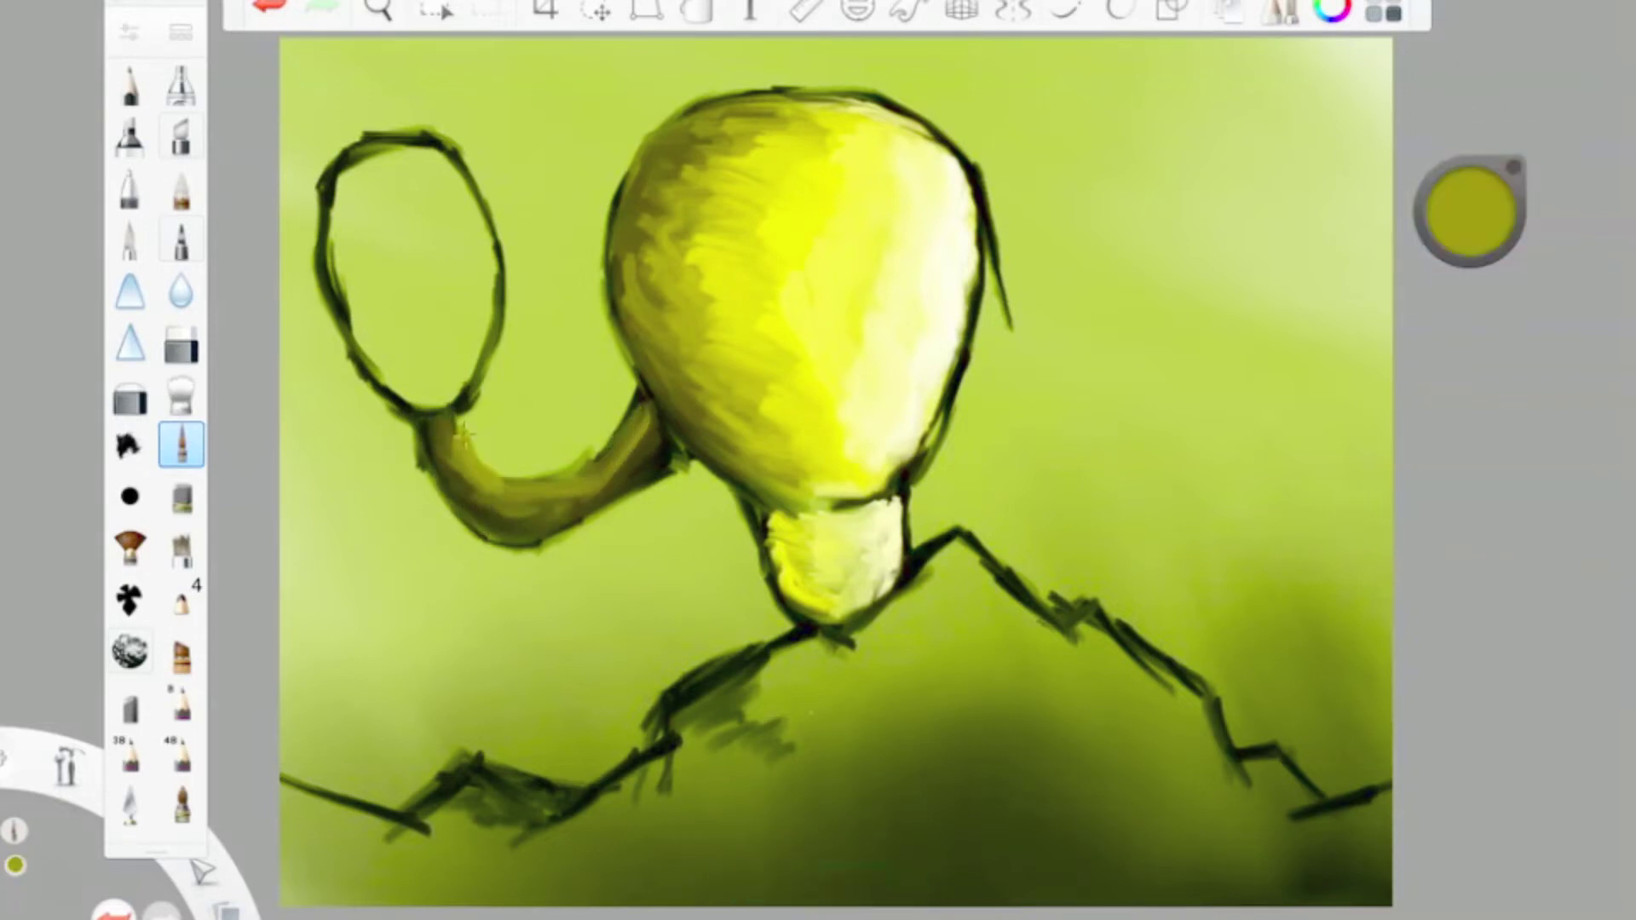
drag(1482, 236, 1483, 213)
drag(460, 411, 473, 440)
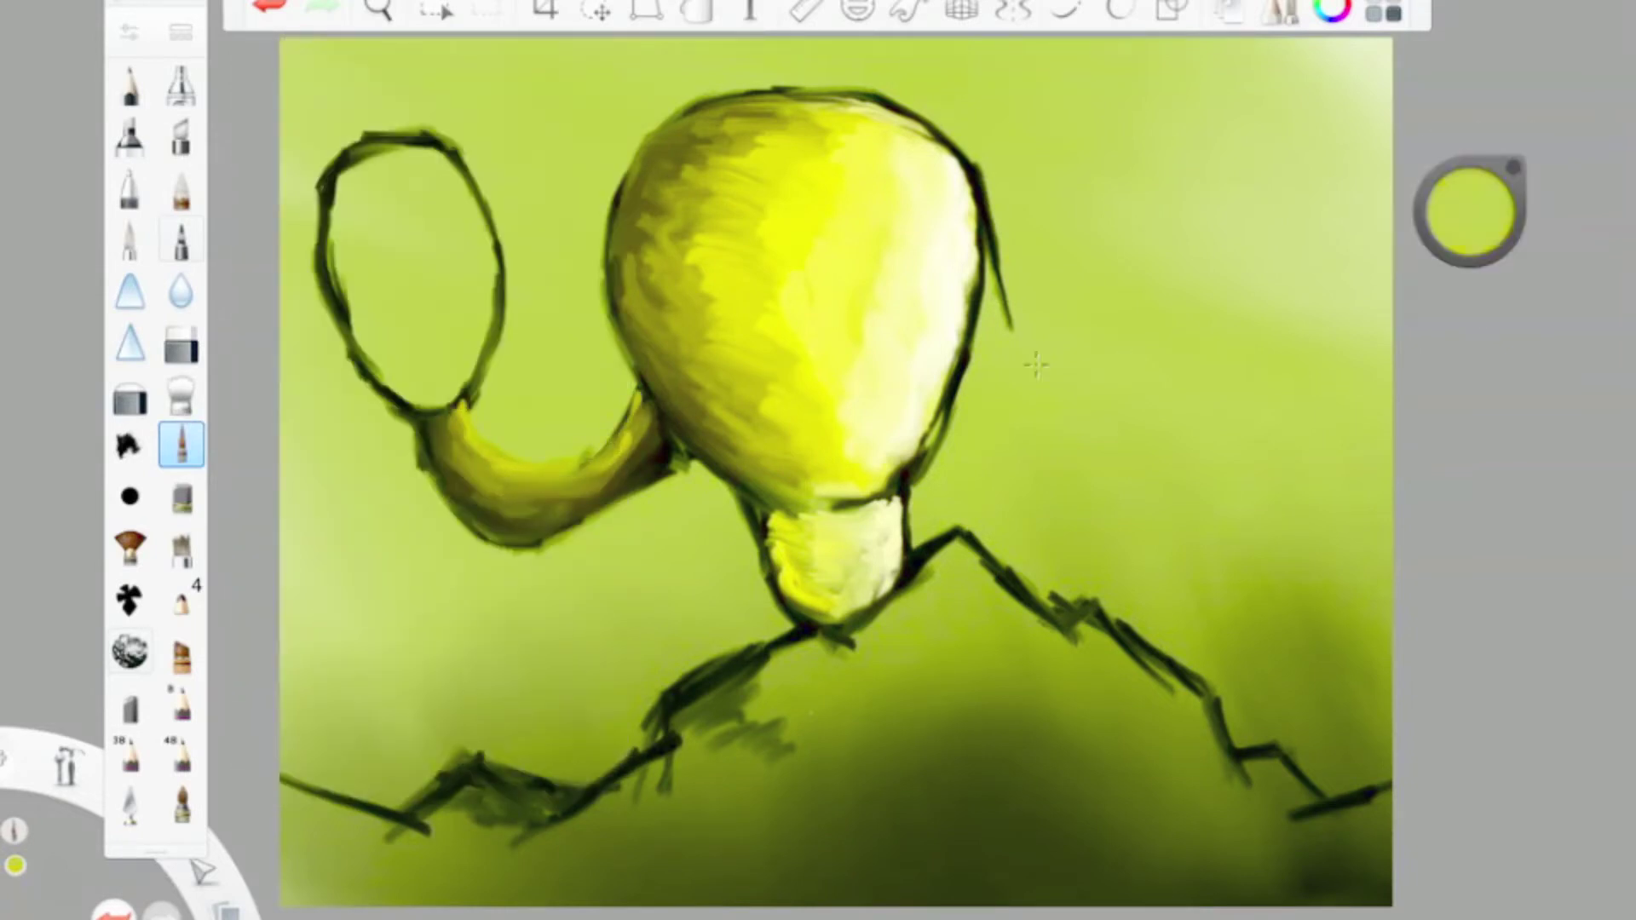
Step: Cover the stray black line beside the head's right edge with background green and smudge it smooth
drag(988, 222, 1005, 345)
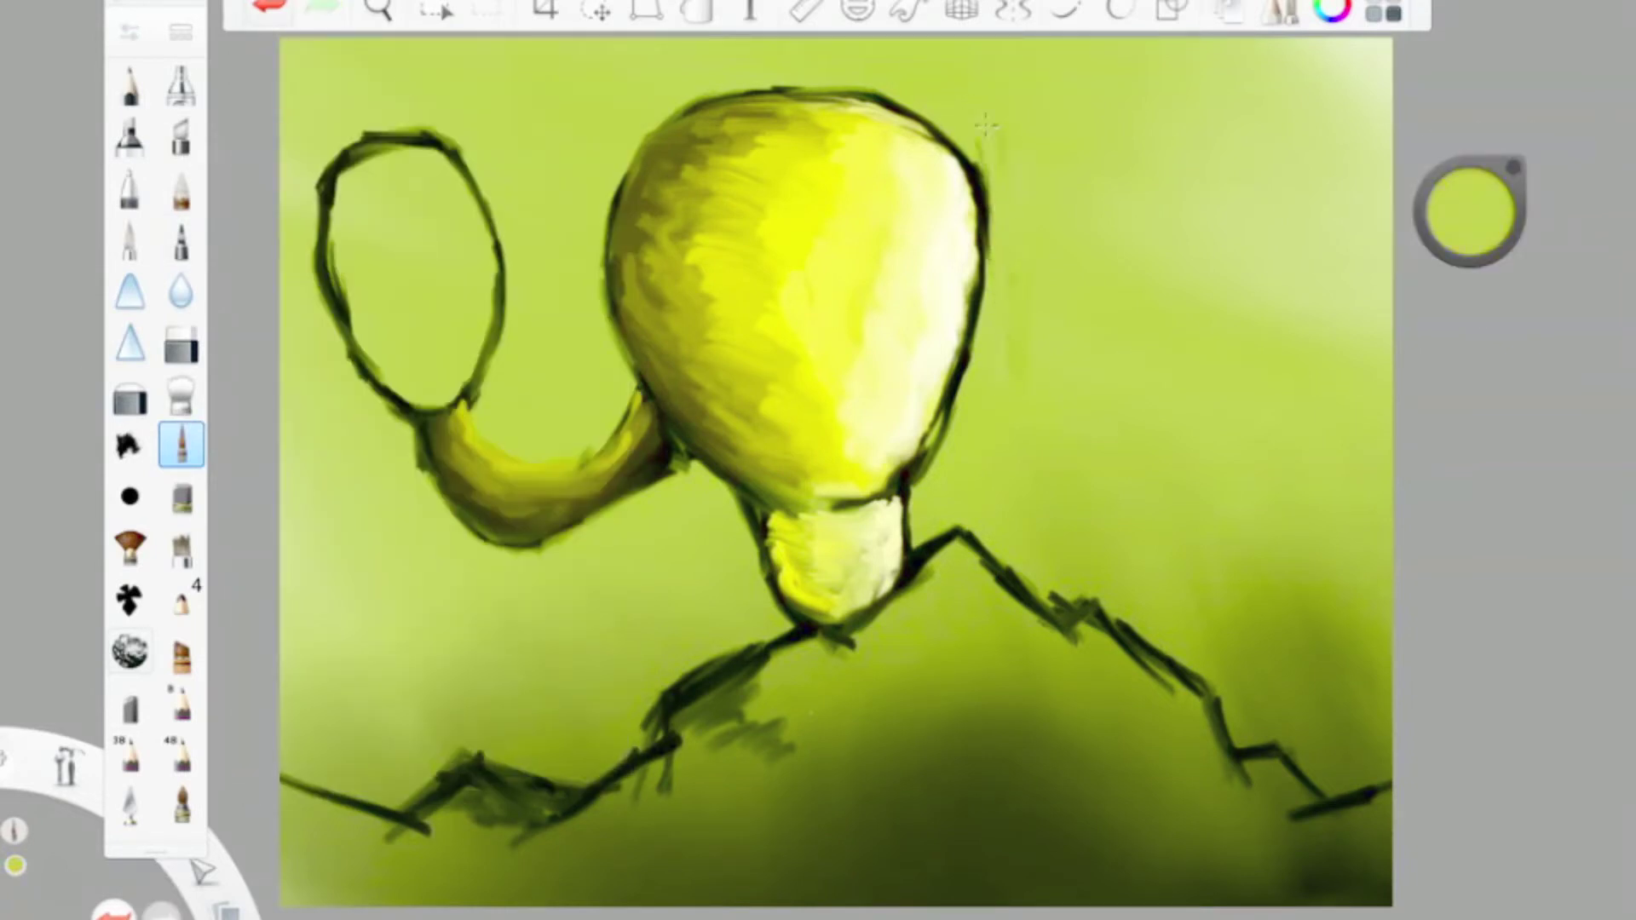
click(180, 394)
Step: Add bright yellow highlights to the tube's upper edge and thicken the neck's outline in black
mouse_move(1467, 225)
mouse_down()
mouse_move(1469, 247)
mouse_move(1472, 215)
mouse_up()
click(180, 444)
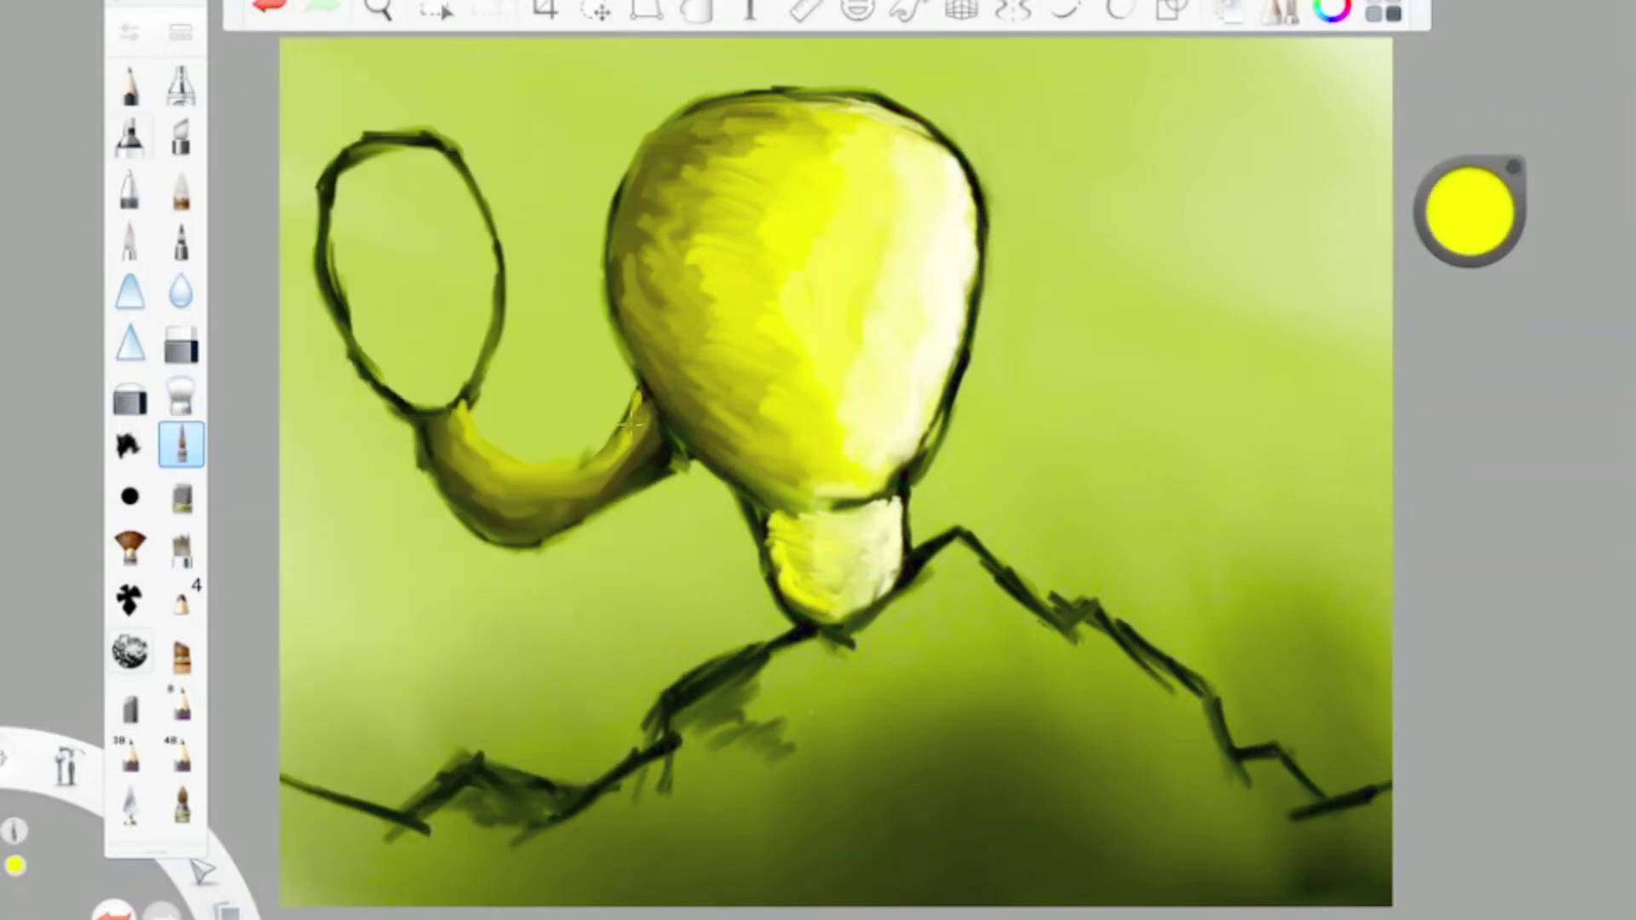
drag(1434, 234, 1439, 256)
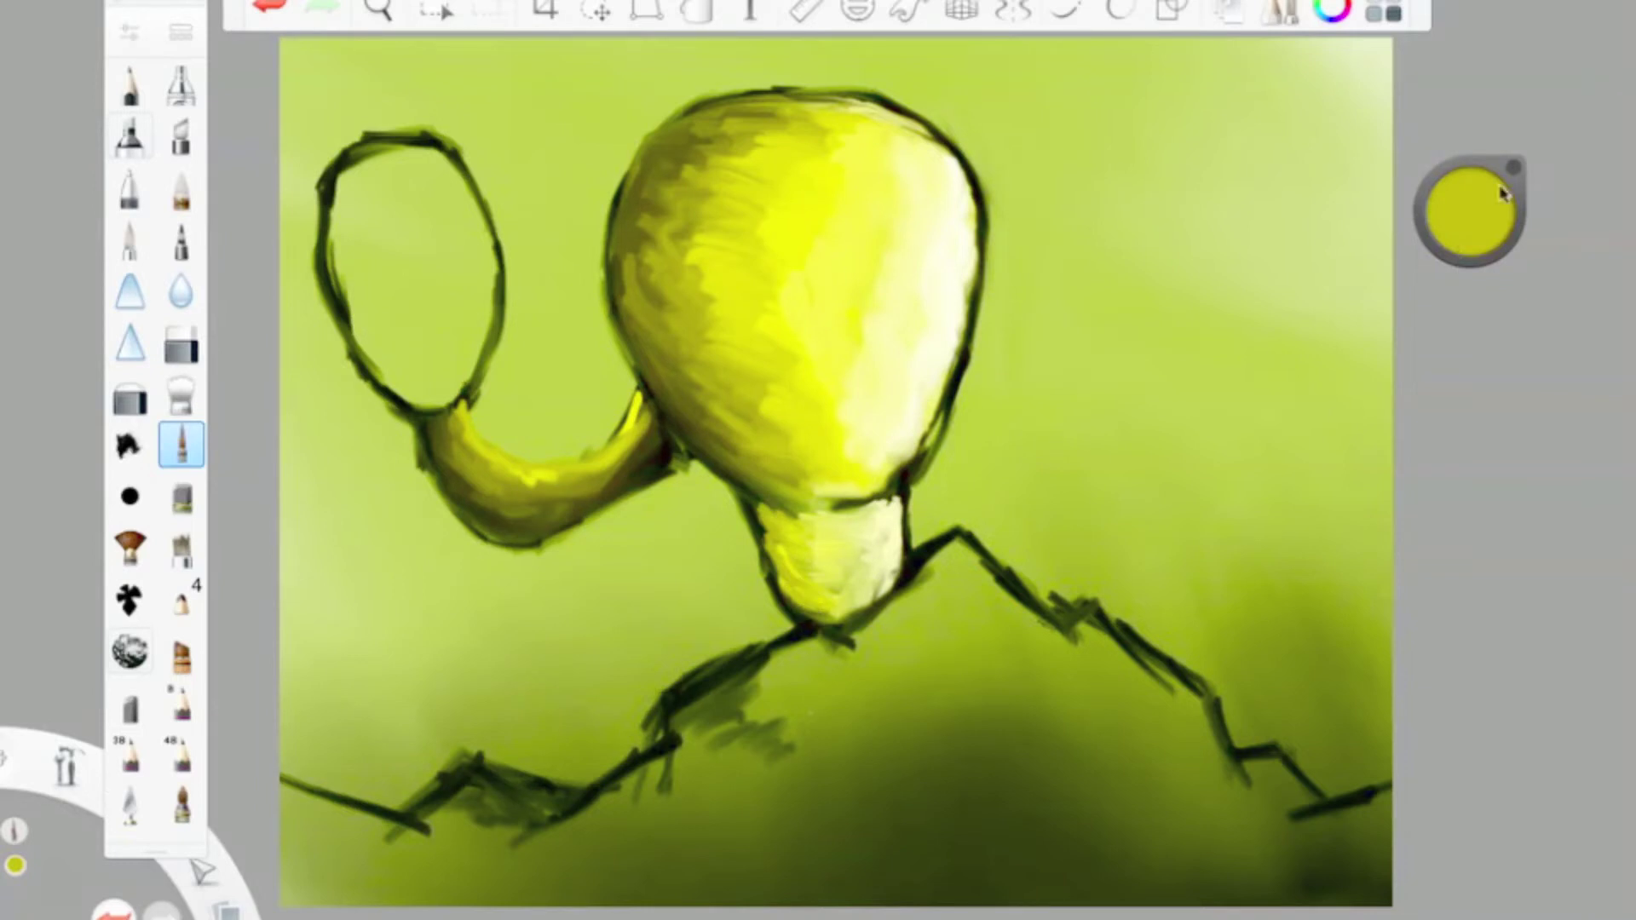
drag(1502, 192, 1500, 256)
drag(772, 588, 775, 639)
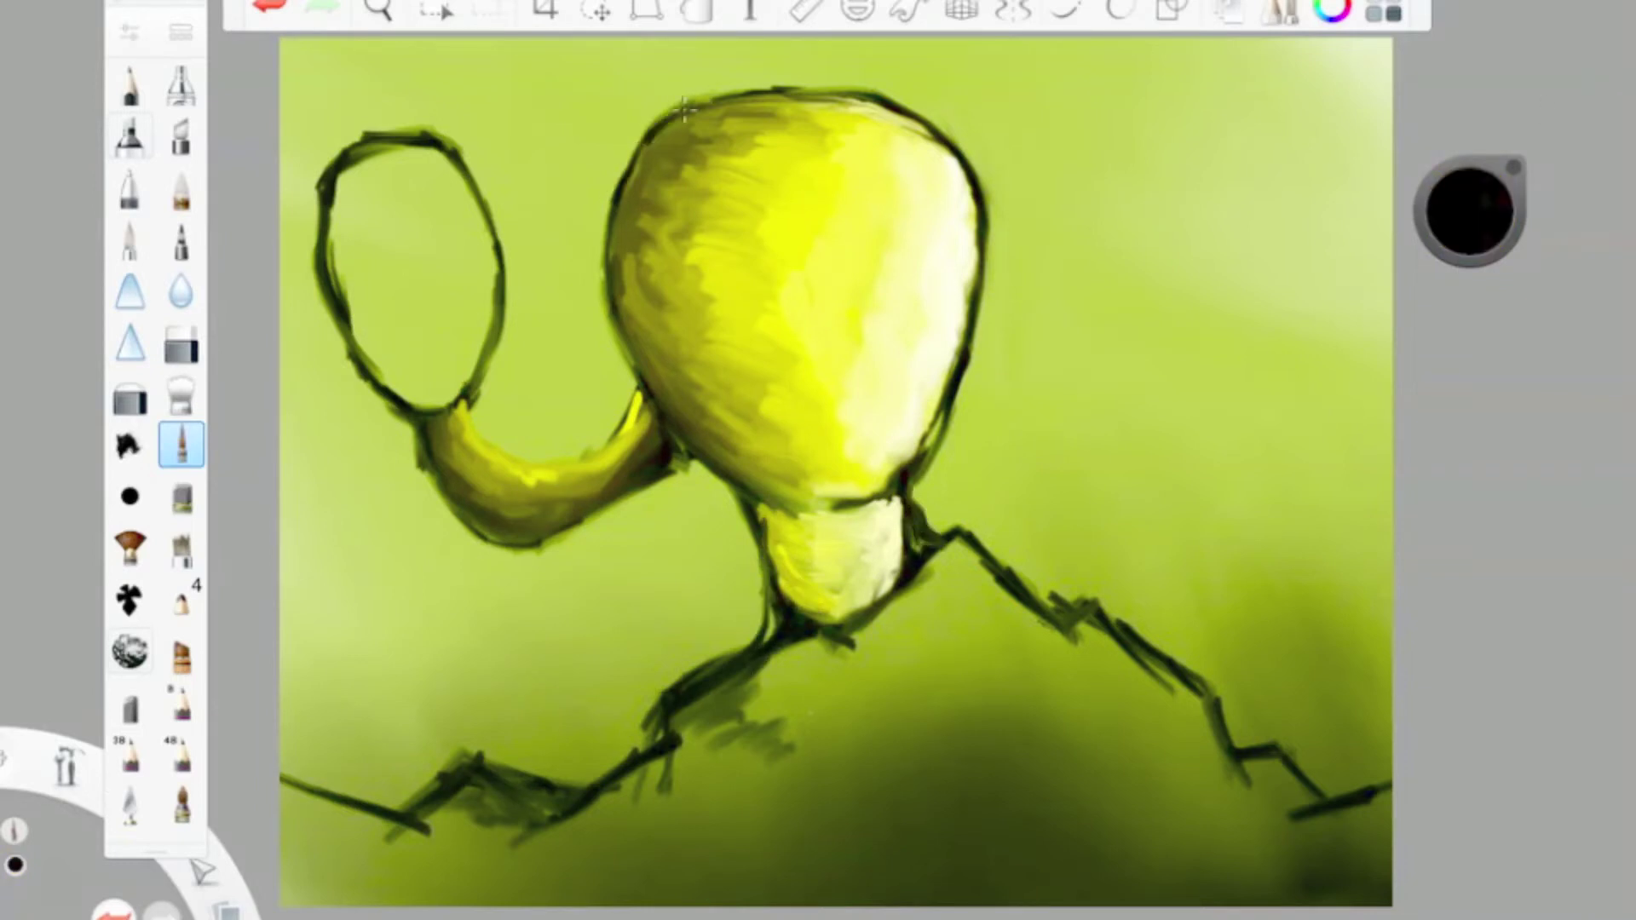
Step: Shade the small oval bulb dark green on its left side and olive toward its middle and lower right
click(181, 34)
drag(340, 247, 417, 401)
mouse_move(324, 154)
mouse_down()
mouse_move(452, 409)
mouse_move(435, 383)
mouse_up()
drag(1491, 223, 1472, 254)
drag(375, 171, 401, 341)
mouse_move(400, 145)
mouse_down()
mouse_move(478, 400)
mouse_move(400, 153)
mouse_up()
mouse_move(464, 358)
mouse_down()
mouse_move(435, 281)
mouse_move(426, 149)
mouse_up()
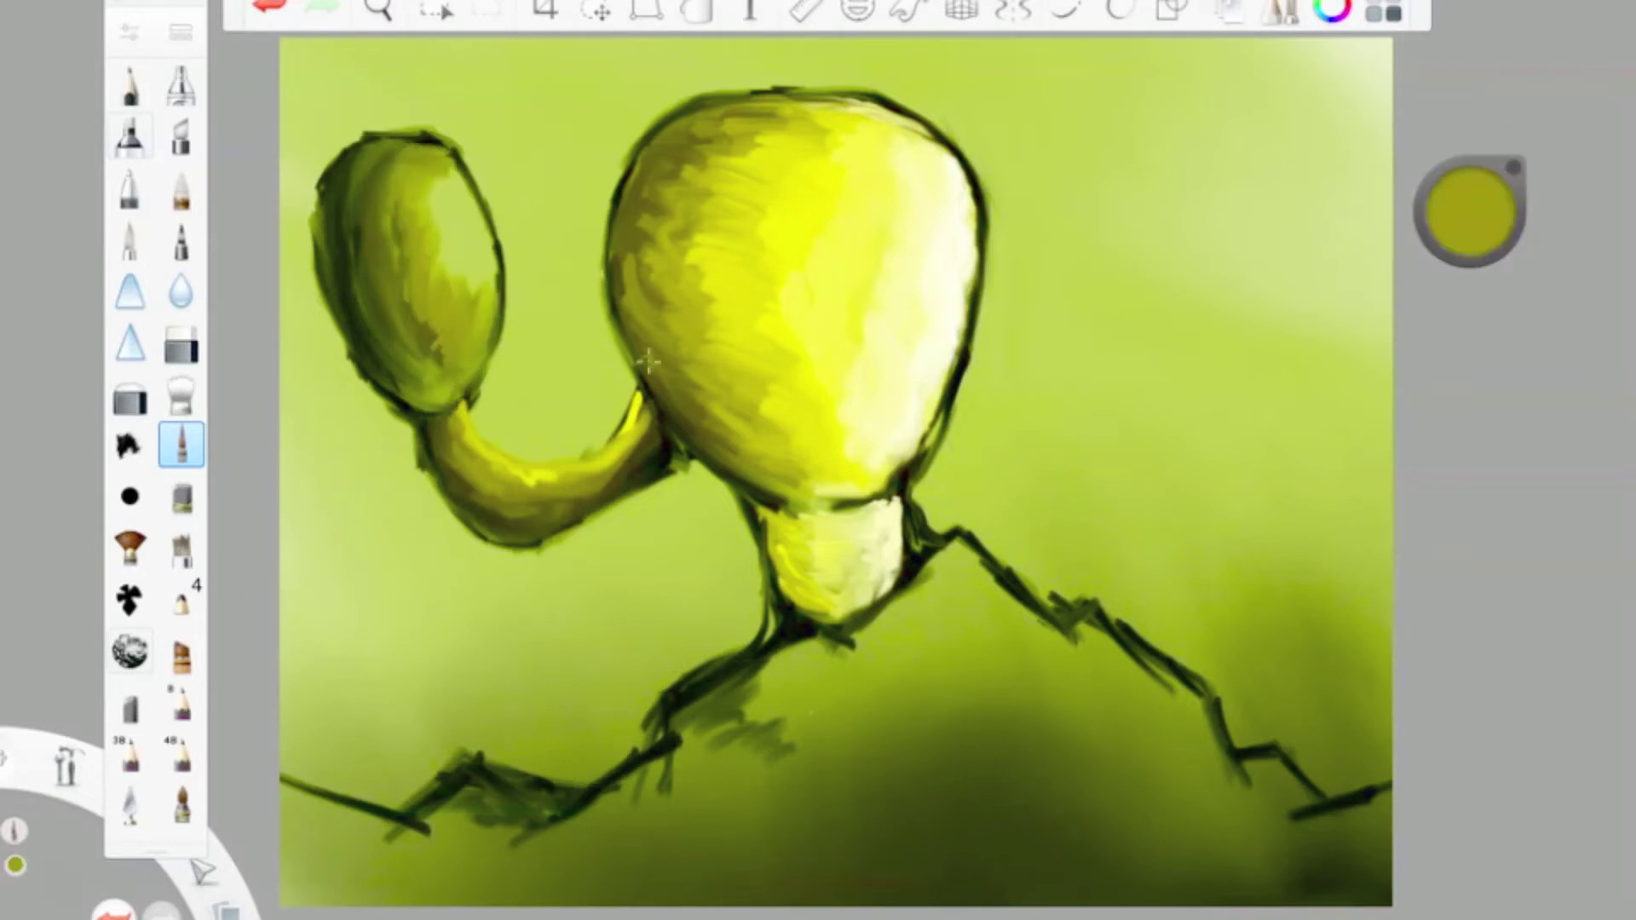
Step: Fill the remaining right part of the small bulb with olive-yellow and lighter yellow strokes
click(264, 9)
mouse_move(477, 255)
mouse_down()
mouse_move(426, 153)
mouse_move(443, 307)
mouse_up()
drag(409, 205, 435, 299)
drag(1469, 213, 1470, 252)
mouse_move(392, 171)
mouse_down()
mouse_move(456, 332)
mouse_move(372, 202)
mouse_up()
double_click(181, 443)
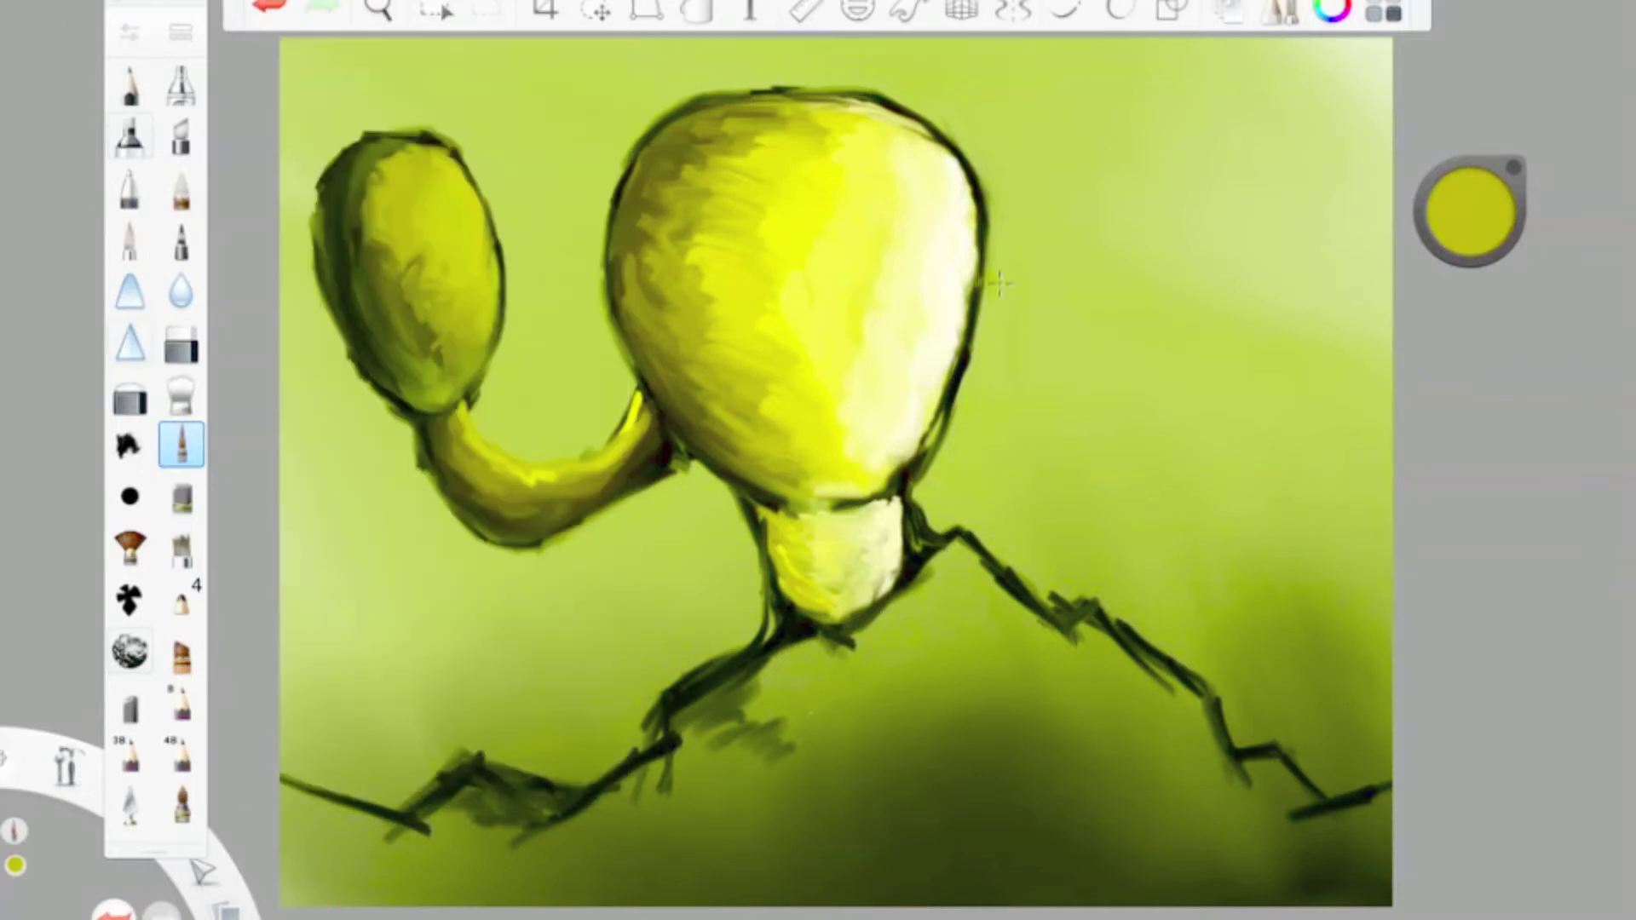
Step: Rework the small oval bulb with olive and darker olive strokes, softening its dark green left side and shading the middle and lower area
drag(1469, 213, 1469, 247)
mouse_move(409, 230)
mouse_down()
mouse_move(358, 191)
mouse_move(371, 256)
mouse_up()
drag(1470, 213, 1470, 247)
drag(401, 281, 426, 392)
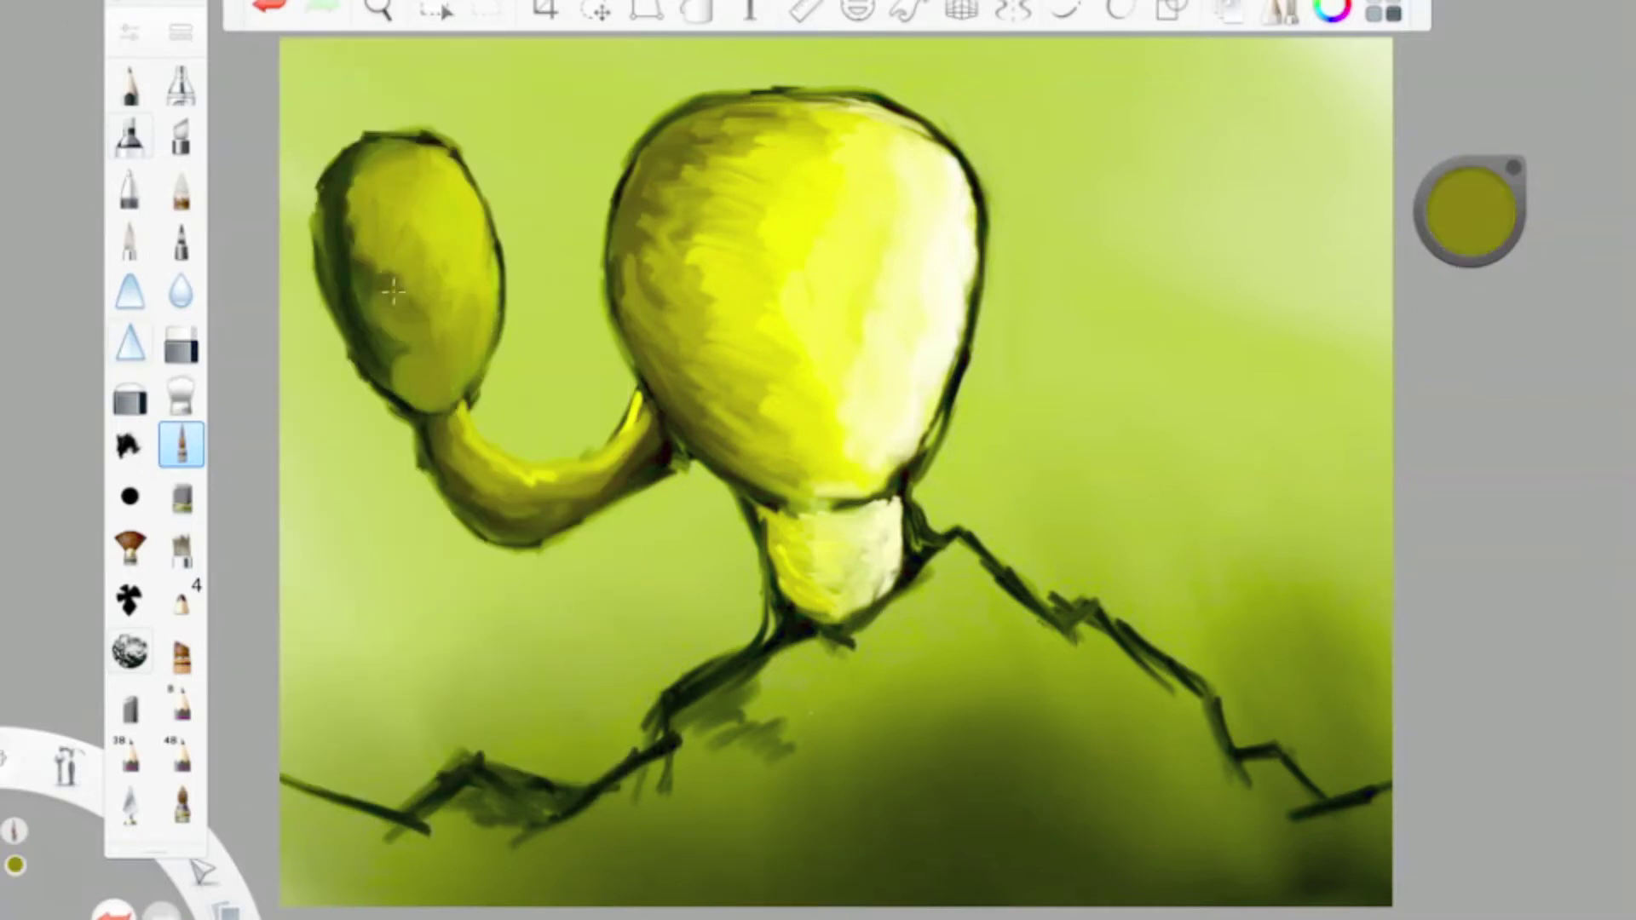
drag(375, 170, 383, 341)
drag(1481, 213, 1470, 256)
drag(425, 255, 396, 404)
drag(341, 162, 357, 315)
Step: Shade the large head's left side and lower chin with brownish-olive strokes, mixing in lighter yellow
mouse_move(647, 158)
mouse_down()
mouse_move(609, 294)
mouse_move(767, 498)
mouse_up()
drag(1470, 213, 1470, 183)
drag(809, 481, 647, 238)
drag(703, 153, 647, 243)
Step: Add bright and pale yellow highlights along the small bulb's right edge and the tube's inner upper edge
drag(1470, 213, 1470, 171)
double_click(181, 443)
drag(482, 200, 489, 296)
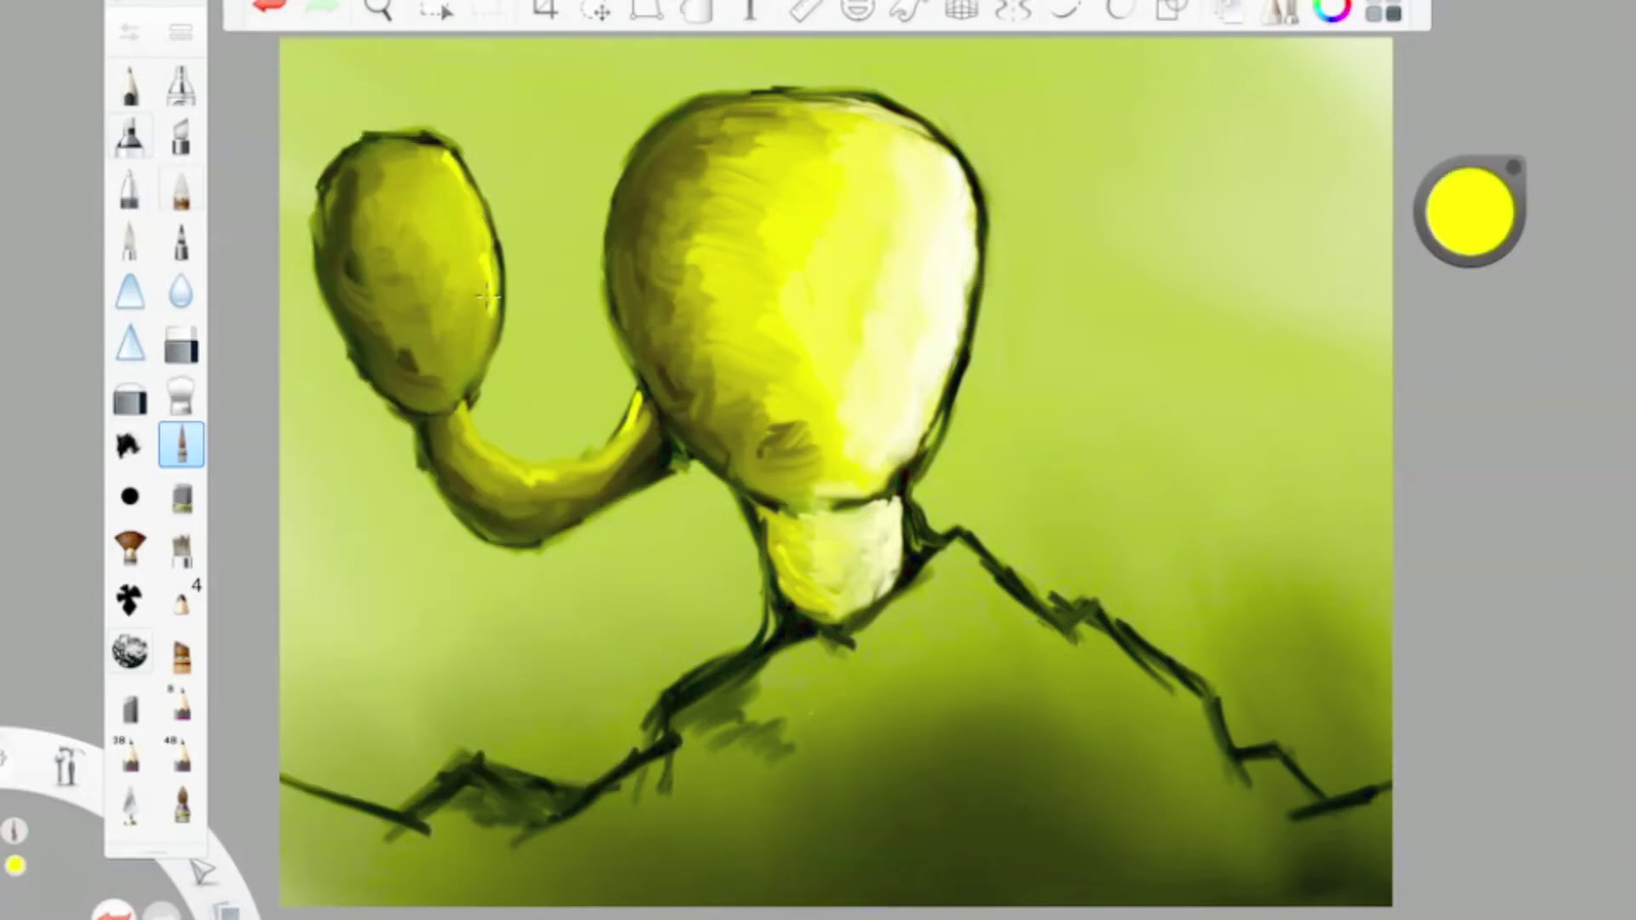
drag(1470, 213, 1469, 187)
drag(450, 157, 480, 213)
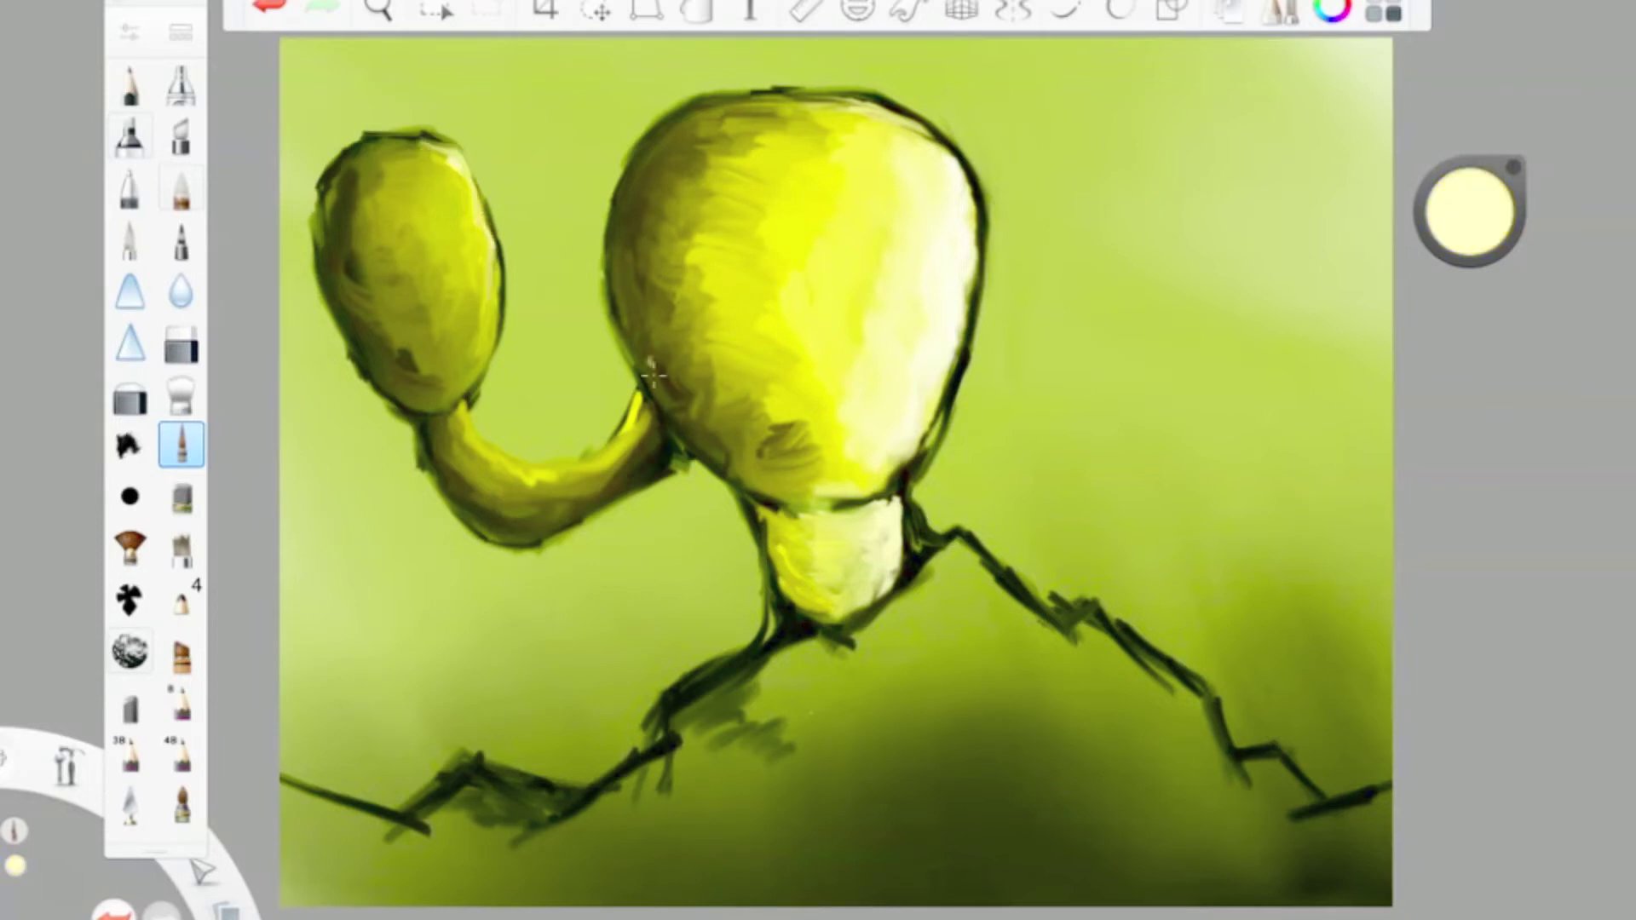
drag(1469, 187, 1469, 226)
drag(566, 488, 464, 437)
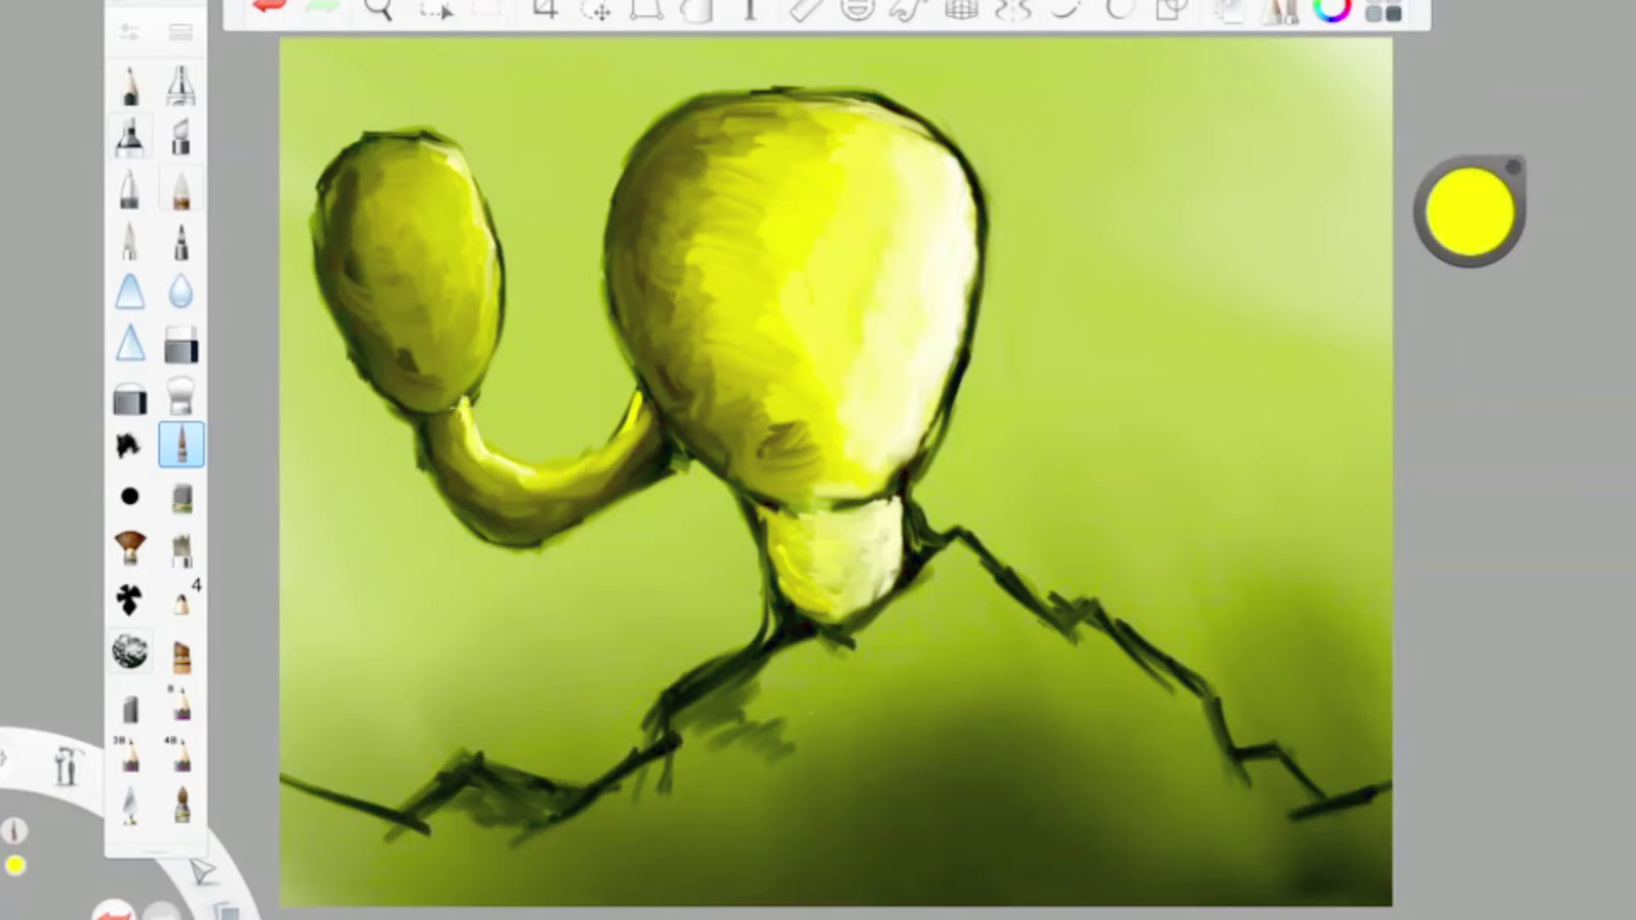
Step: Paint a black oval left eye on the head with the Small Rigger brush, smudge it, and add a small white glint
drag(1469, 213, 1472, 282)
click(130, 32)
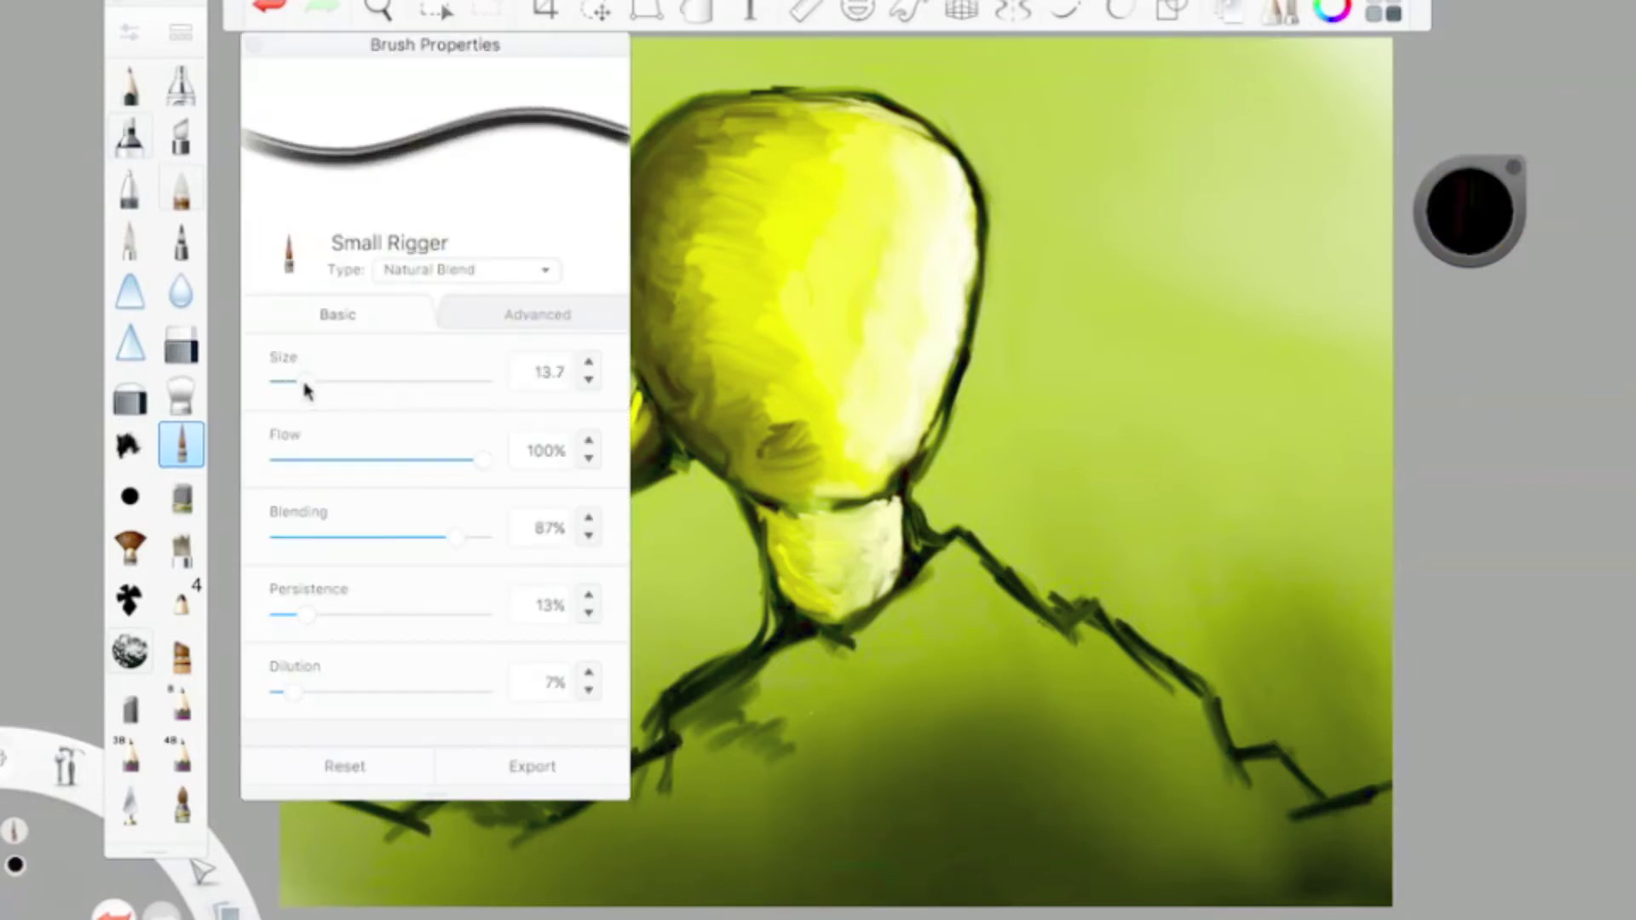
mouse_move(663, 250)
mouse_down()
mouse_move(730, 207)
mouse_move(716, 274)
mouse_move(682, 272)
mouse_move(707, 226)
mouse_move(682, 253)
mouse_up()
key(s)
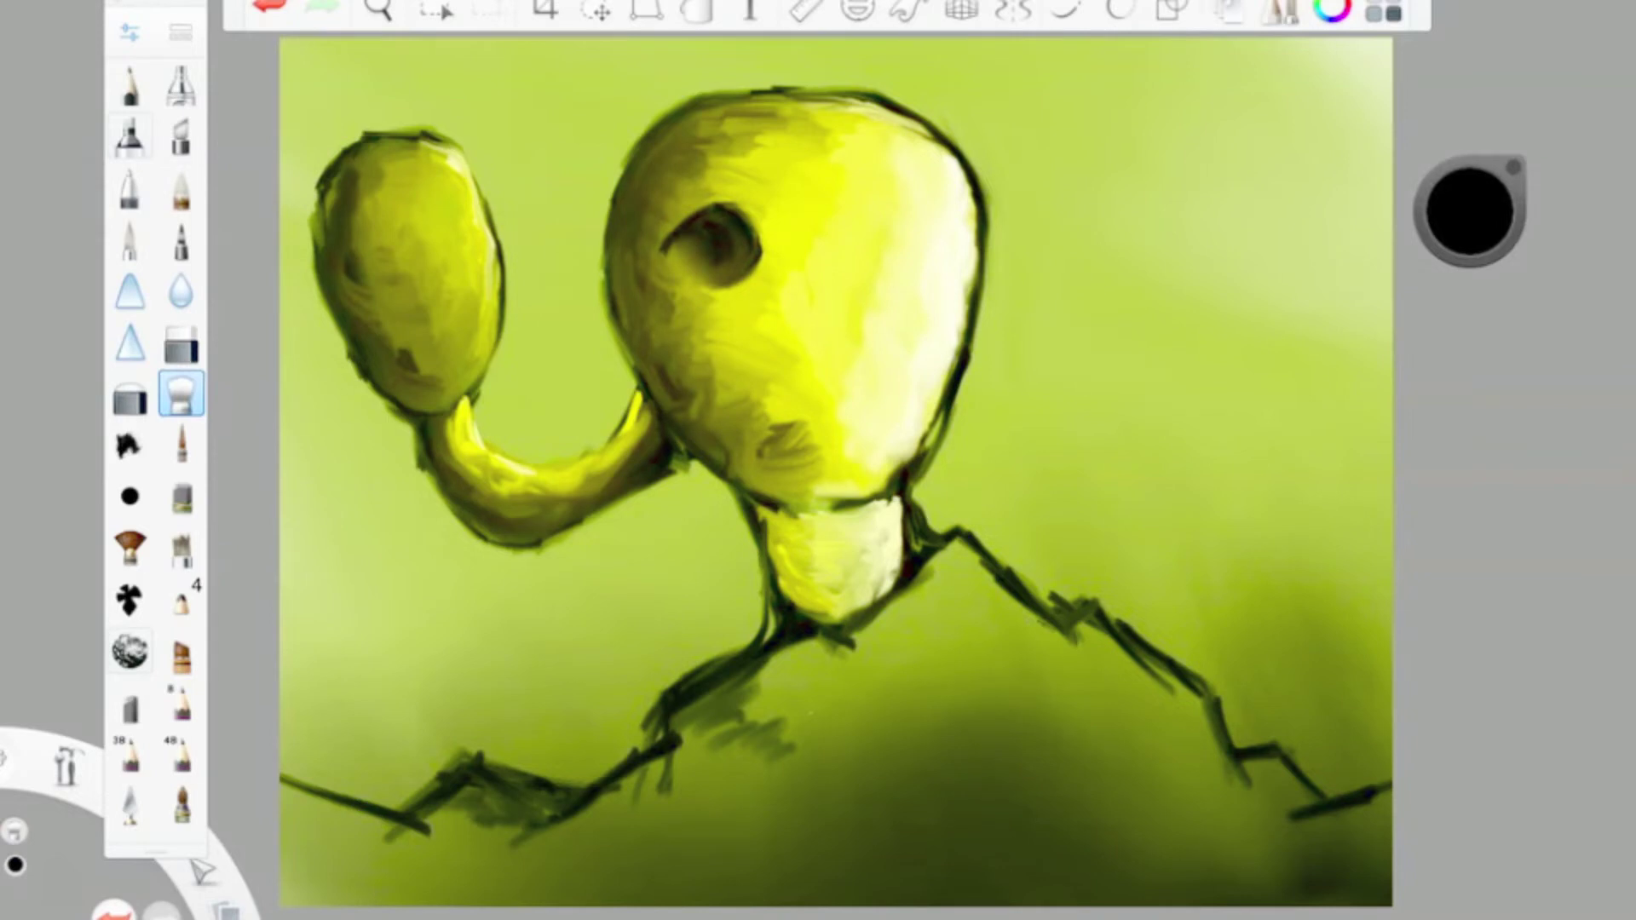
click(181, 444)
click(129, 32)
click(1470, 213)
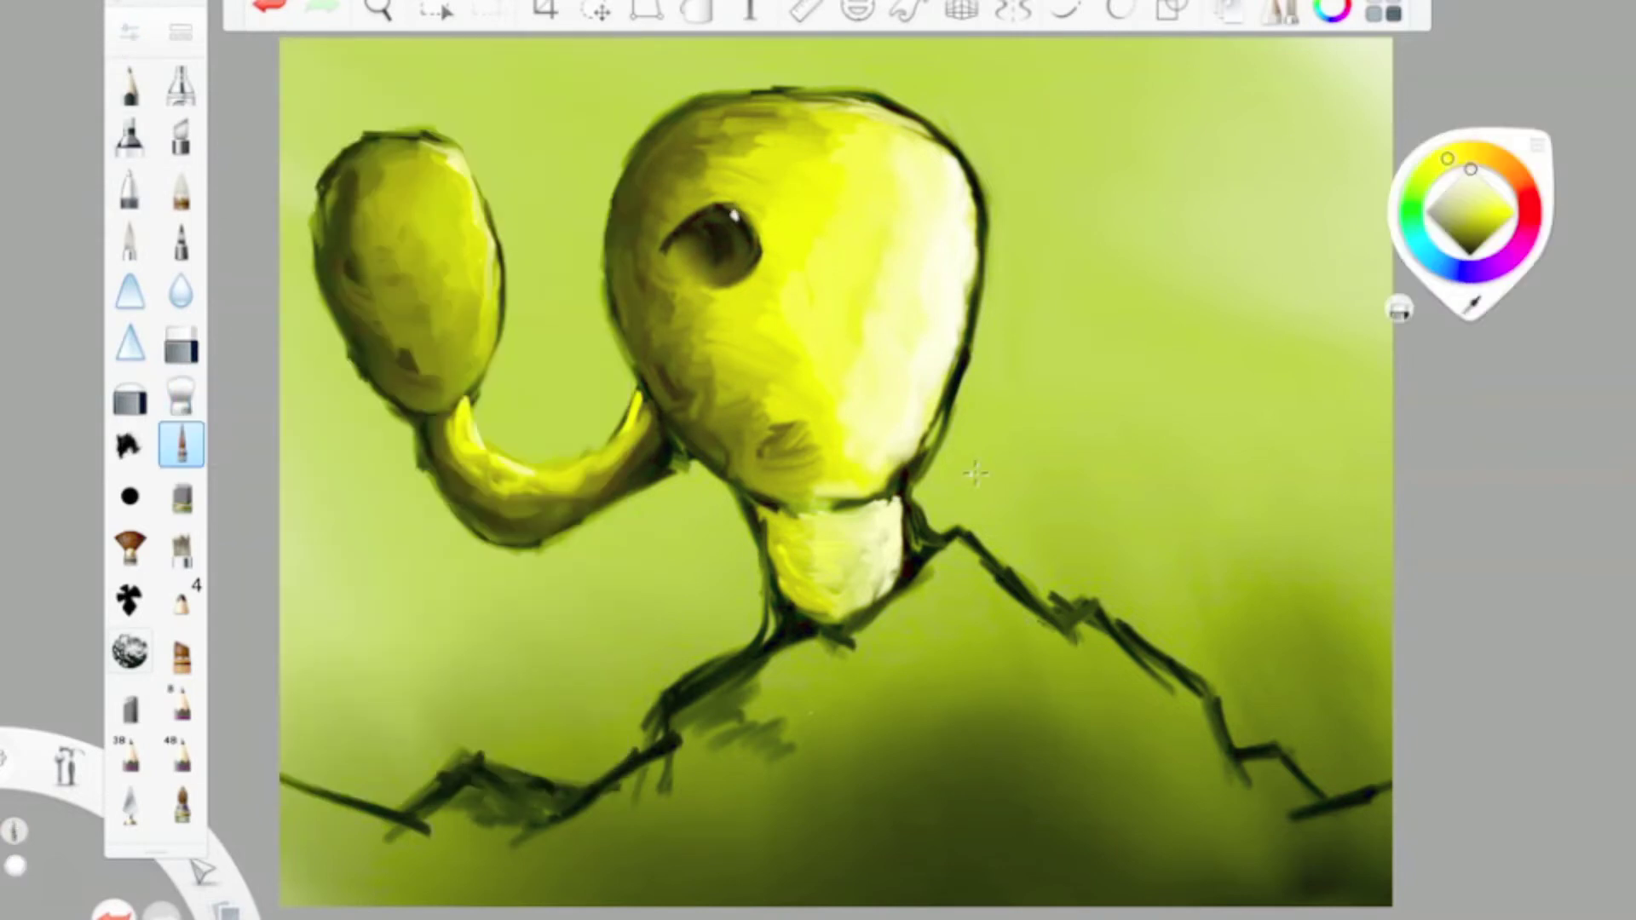
Step: Paint a matching black right eye on the head, smudge its right side, and add a small white glint
drag(1470, 168, 1470, 255)
drag(864, 206, 841, 247)
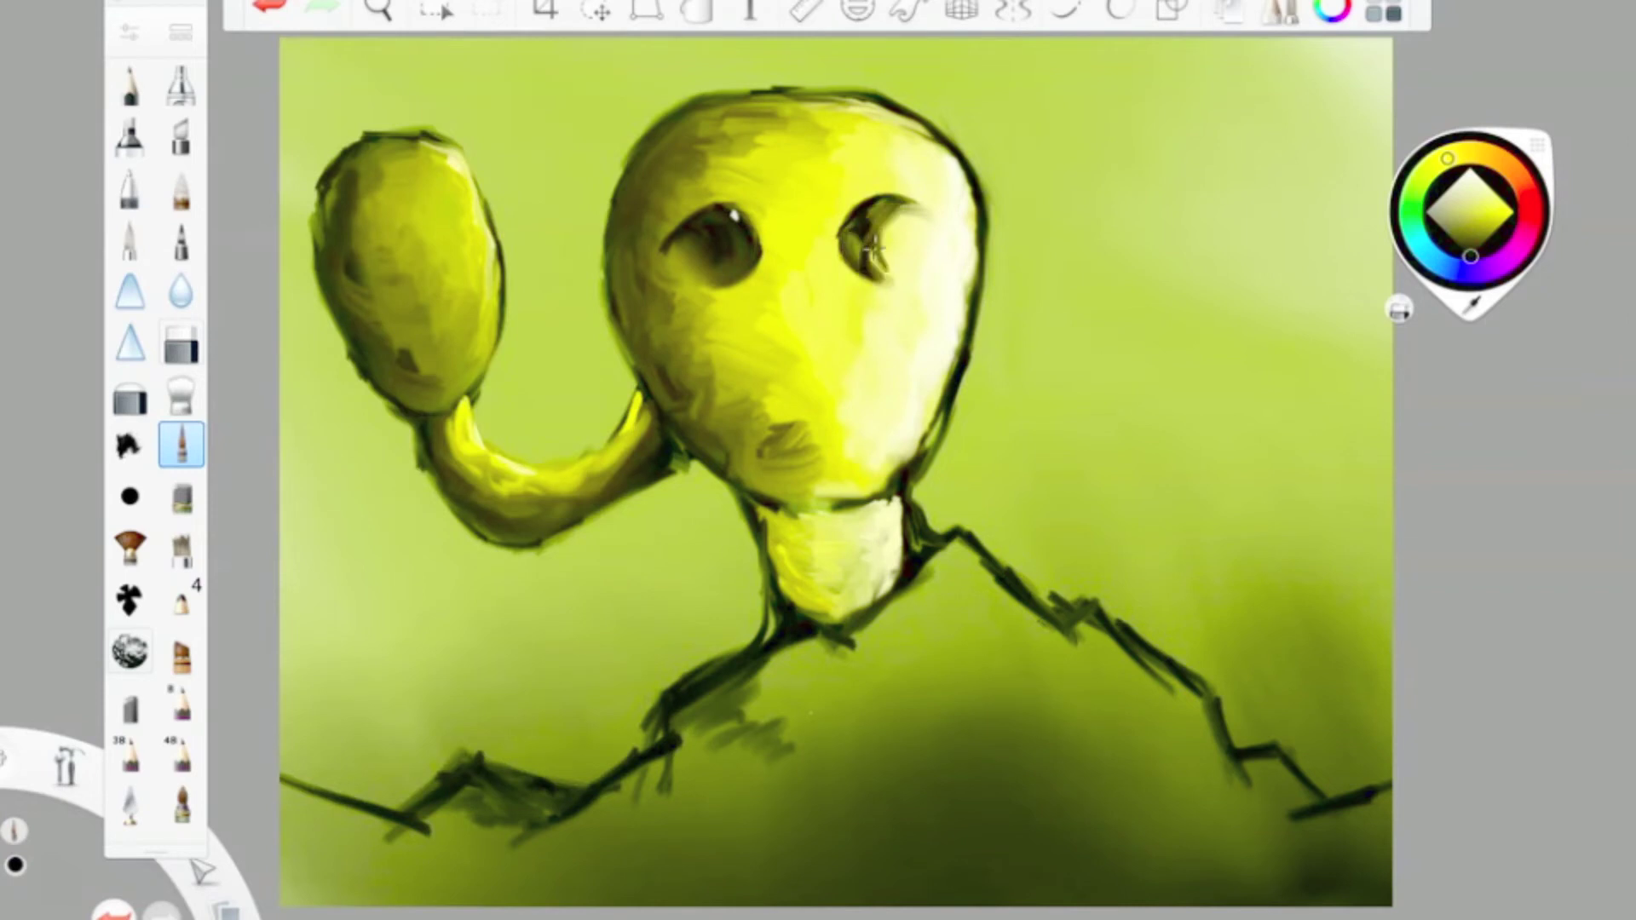
key(s)
mouse_move(886, 217)
mouse_down()
mouse_move(912, 256)
mouse_move(903, 220)
mouse_up()
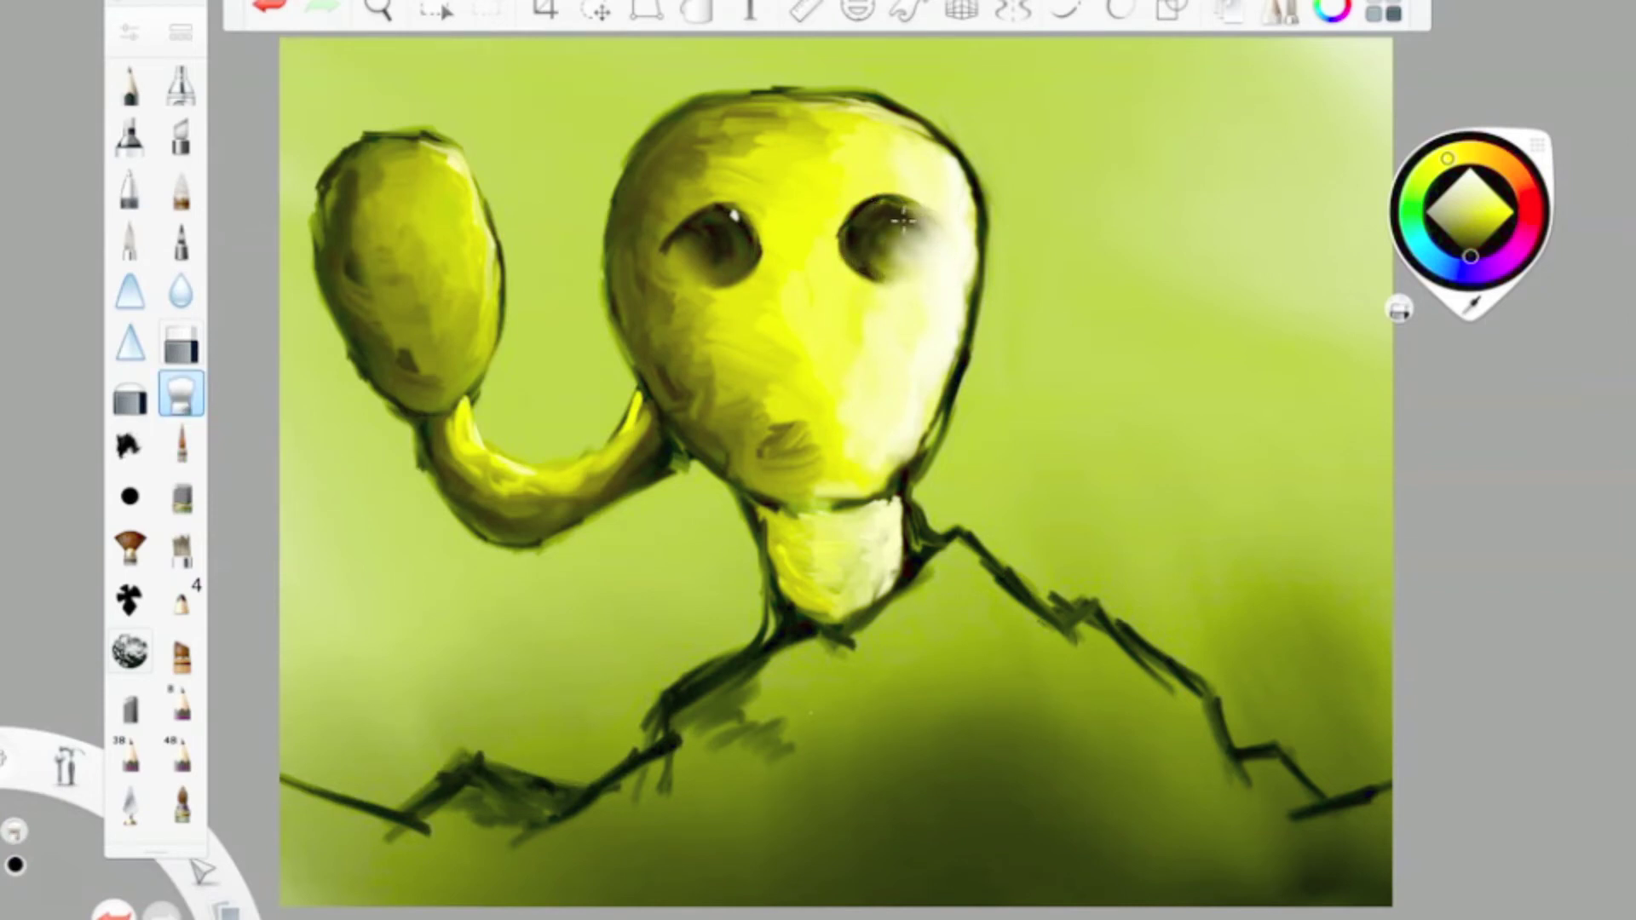
click(1470, 169)
click(181, 444)
click(860, 215)
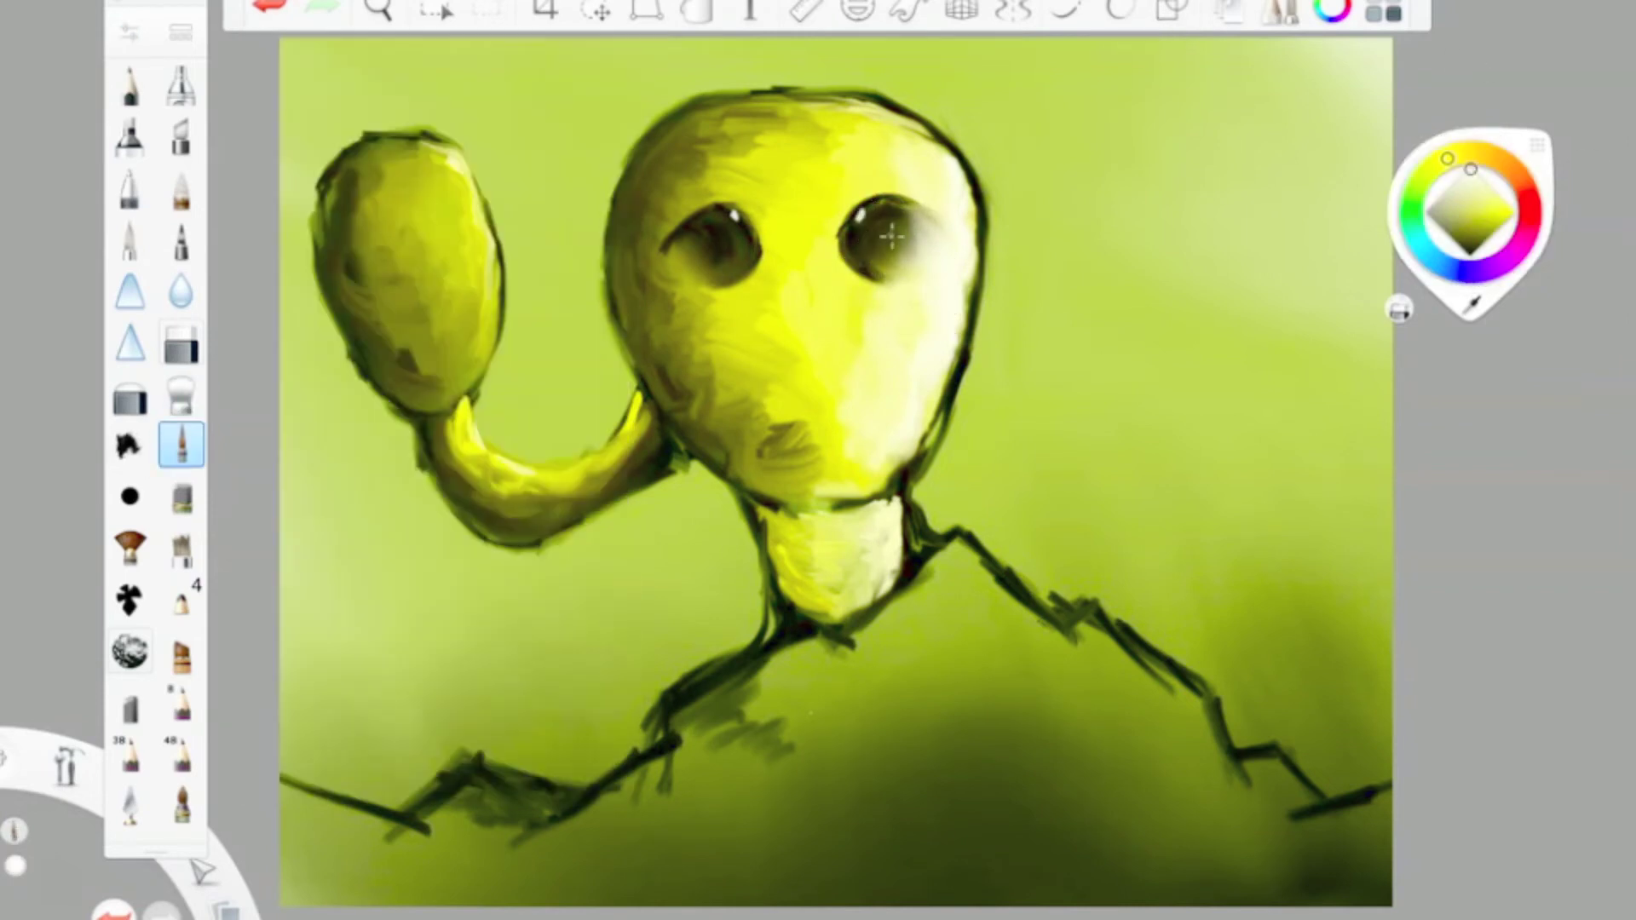
Step: Dab orange irises into both eyes and smudge them smooth
click(1505, 193)
click(728, 246)
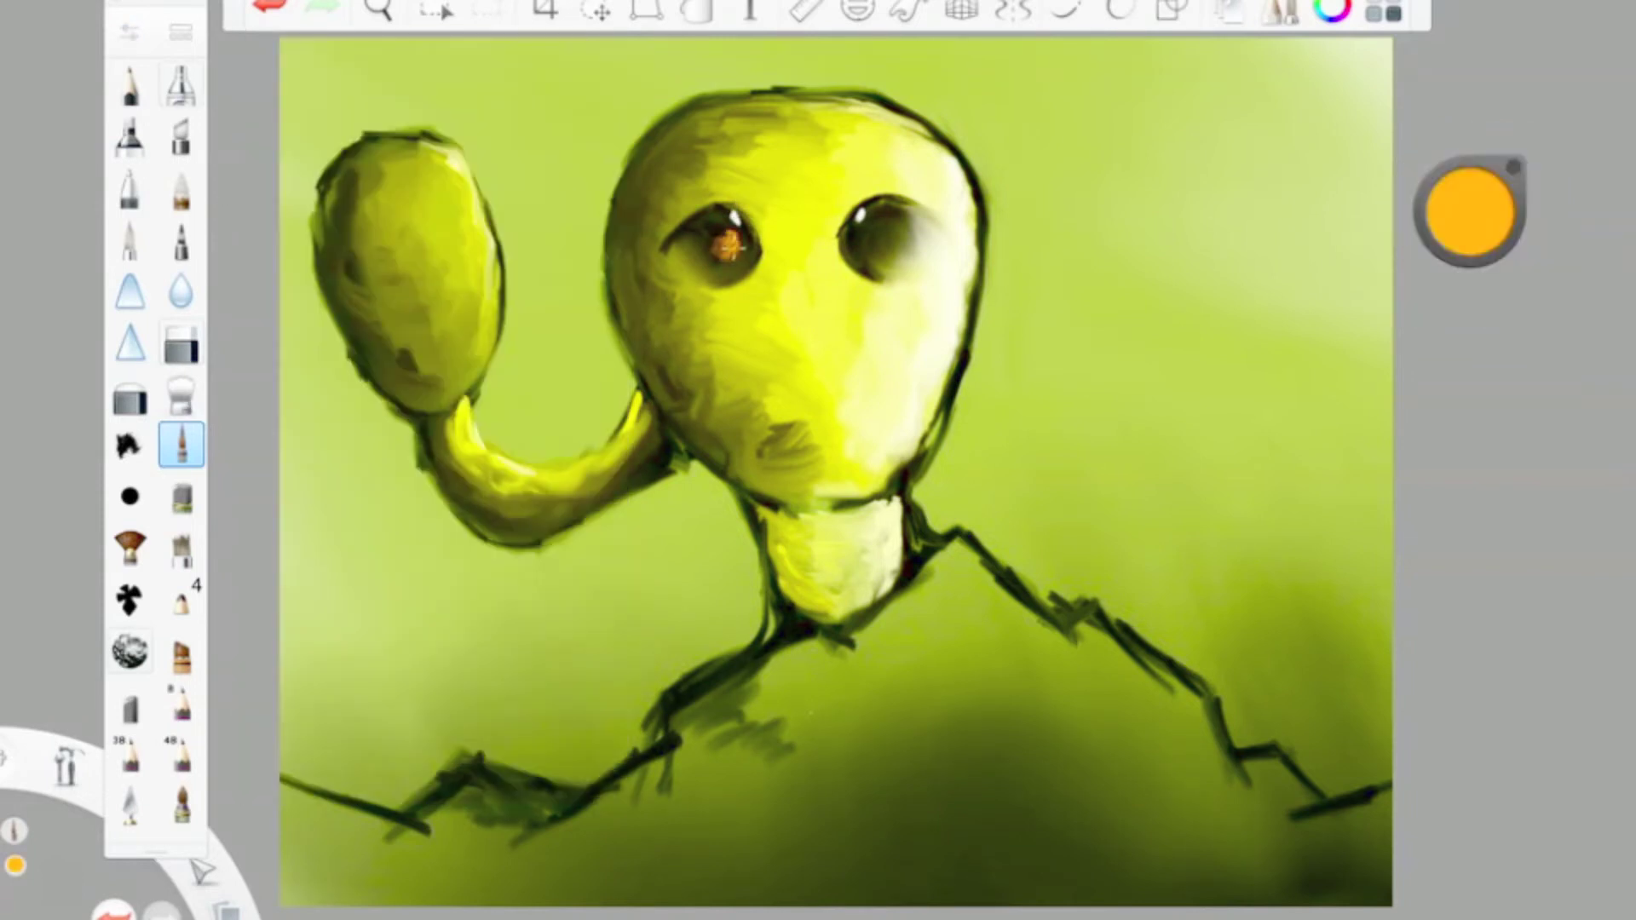
key(s)
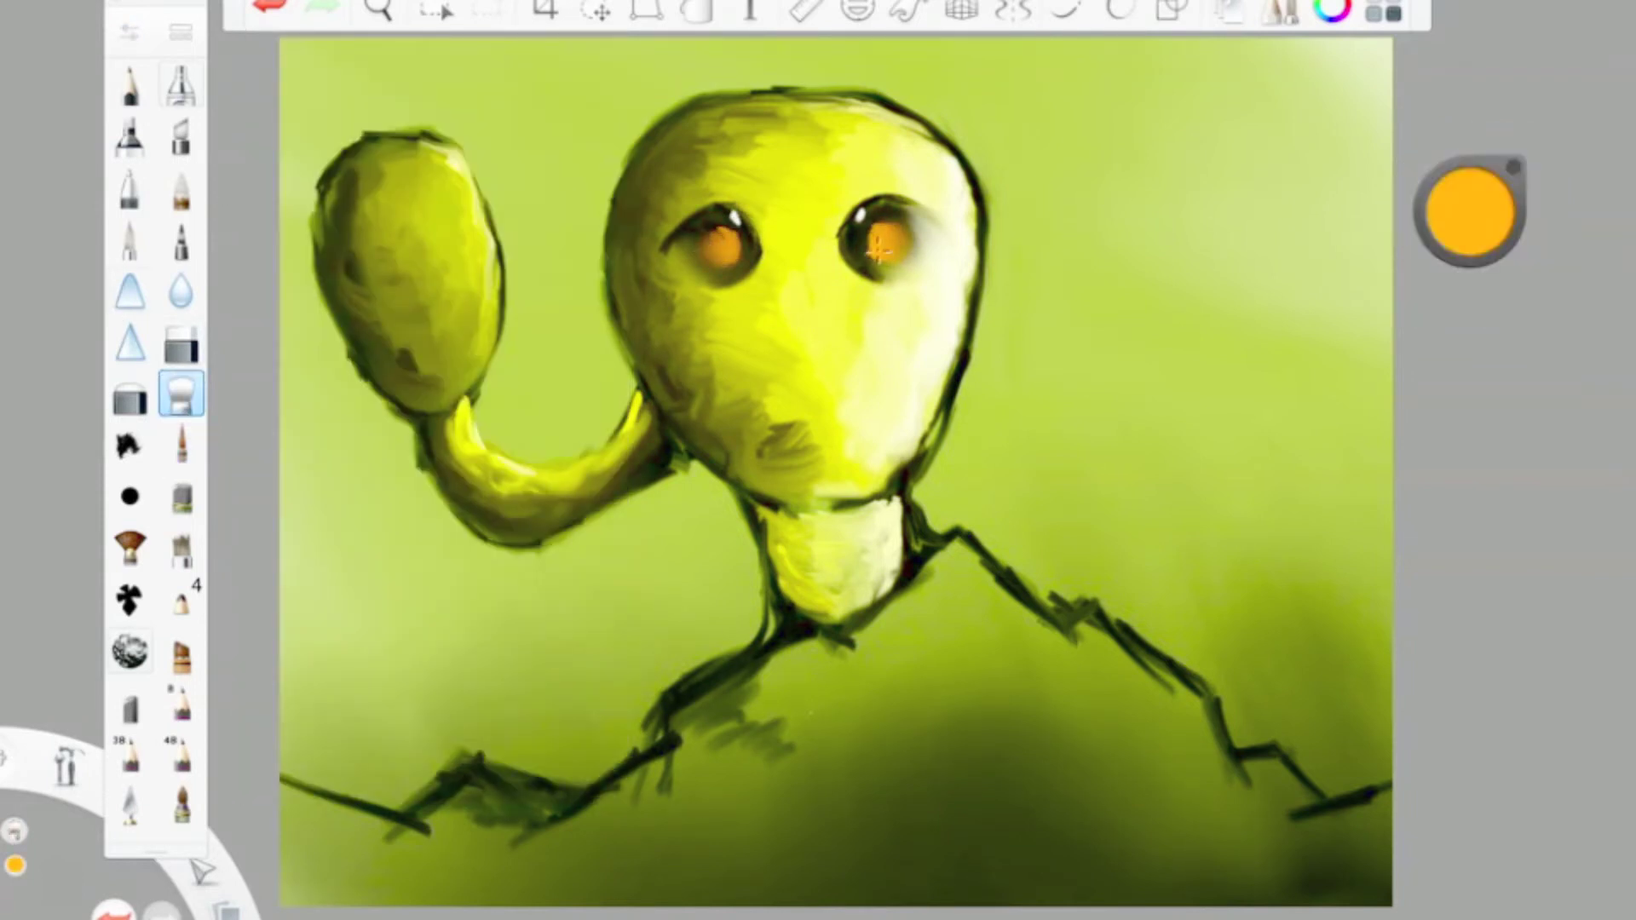
Step: Draw black crease lines along the small bulb's right side and brighten the area beside them with yellow and pale yellow
click(1470, 218)
key(s)
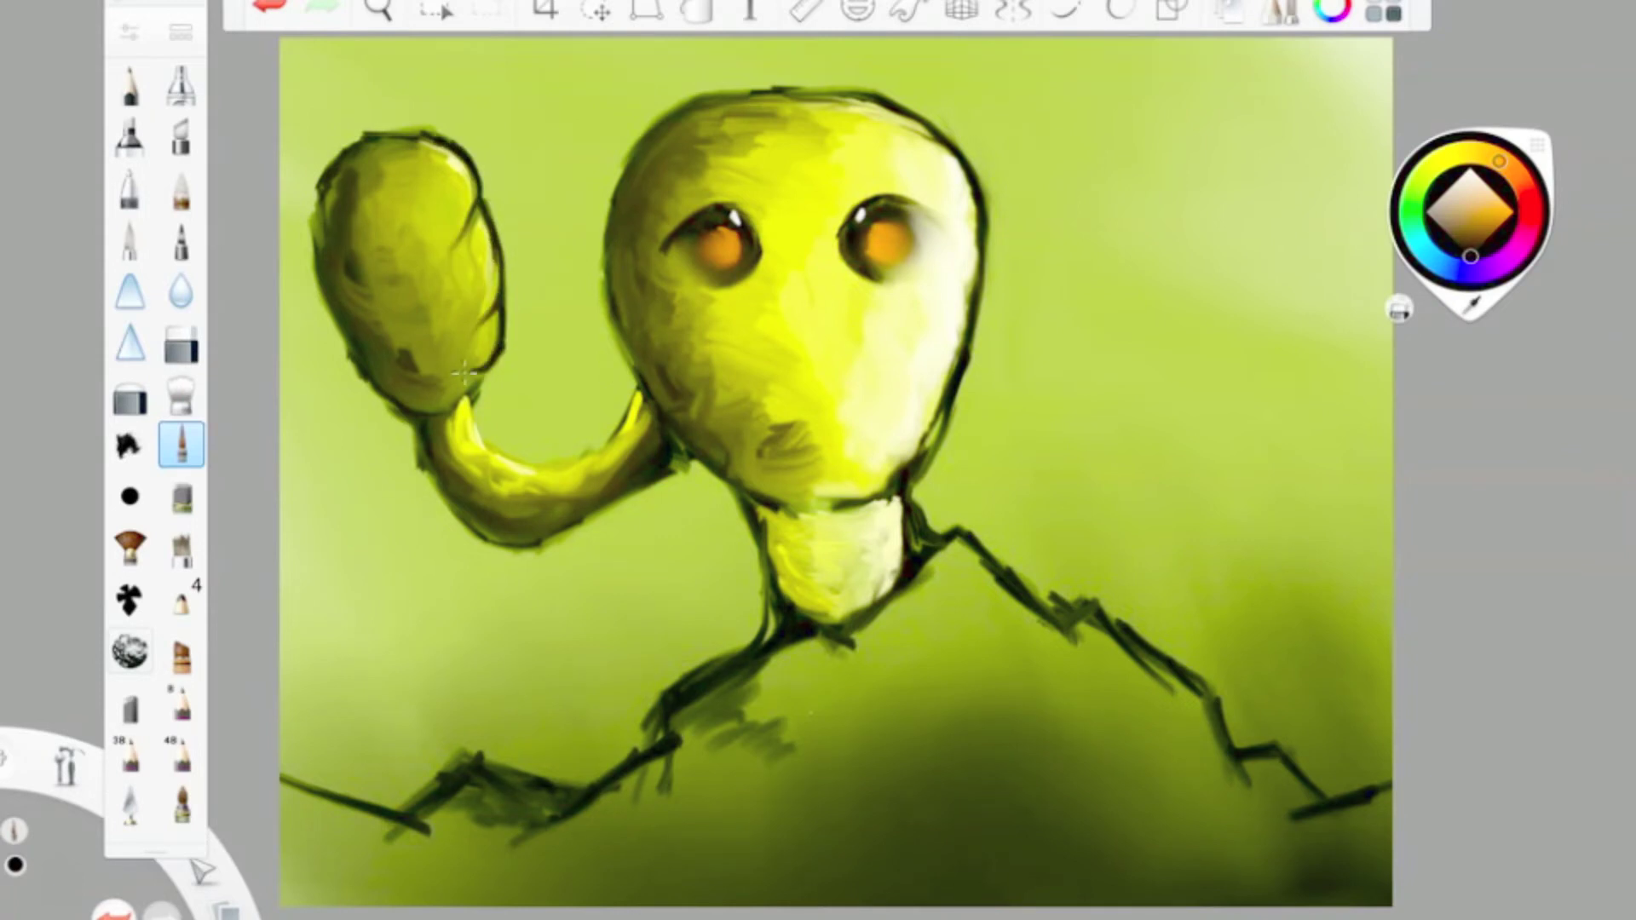
click(1475, 299)
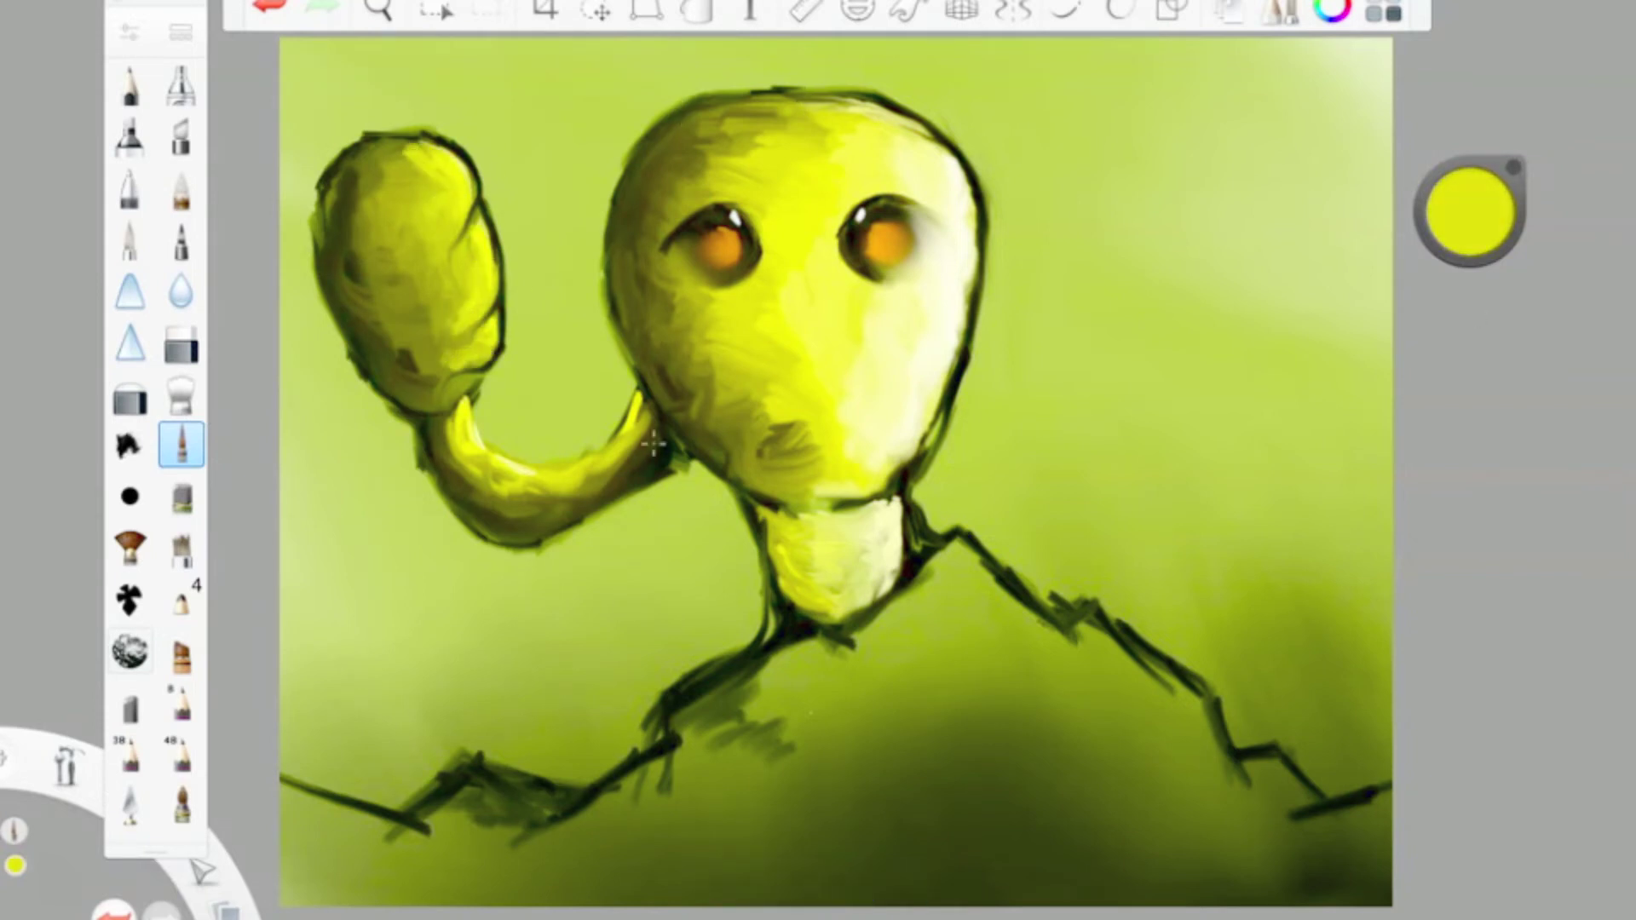
drag(1470, 212, 1470, 162)
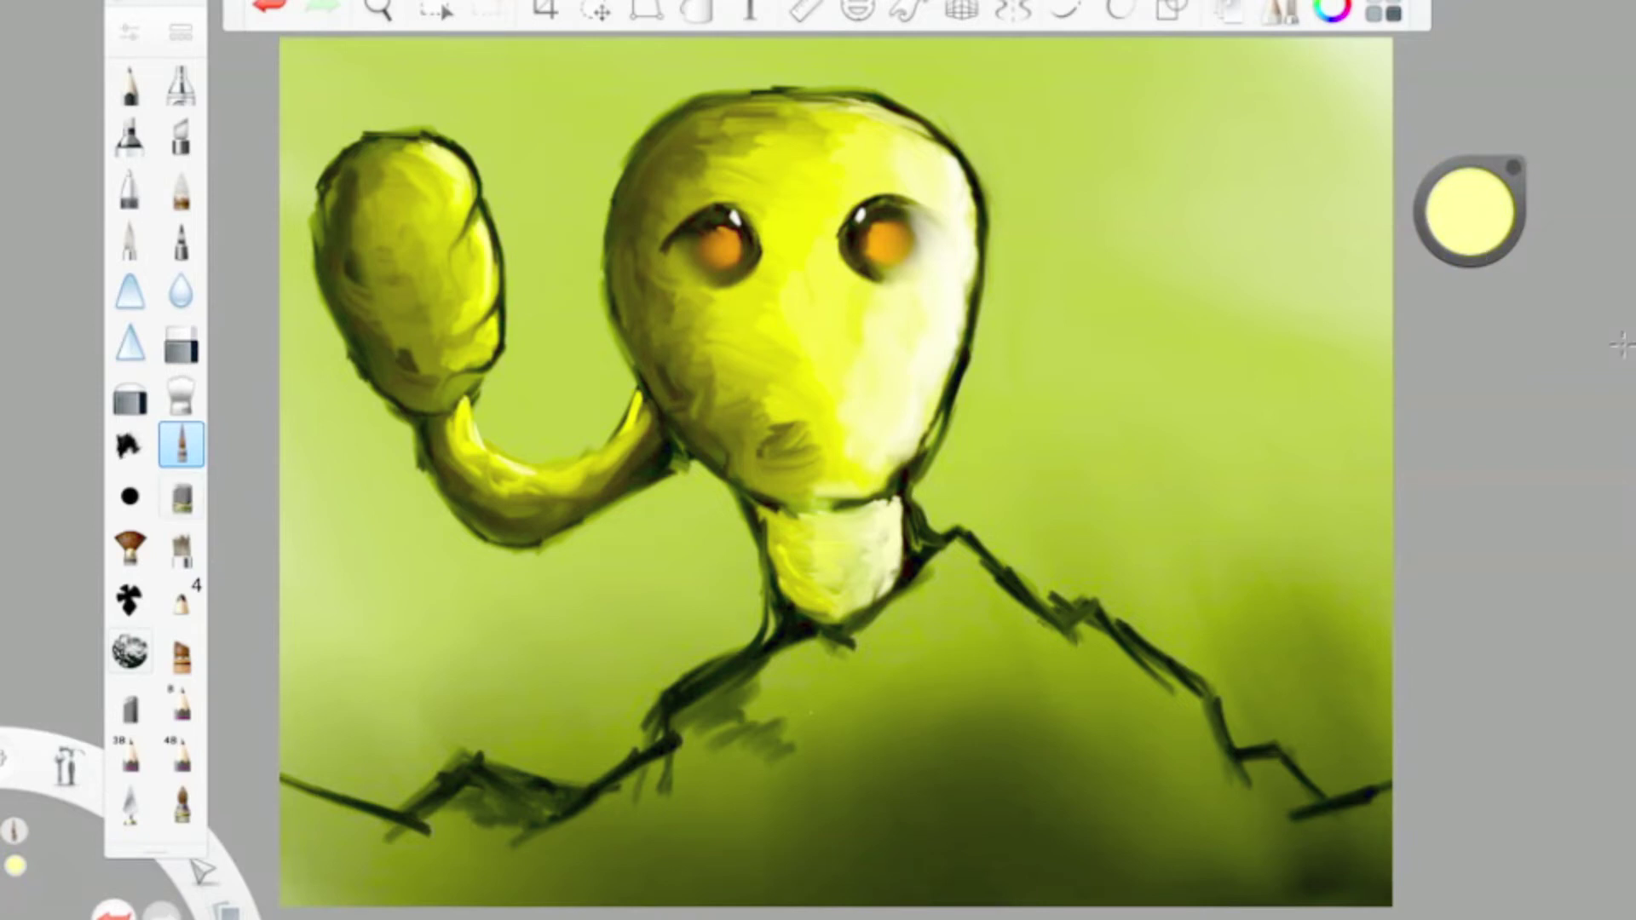
Step: Darken the head's lower-left contour with black and shade the left half of the neck in olive
drag(1470, 211, 1464, 445)
drag(615, 290, 777, 502)
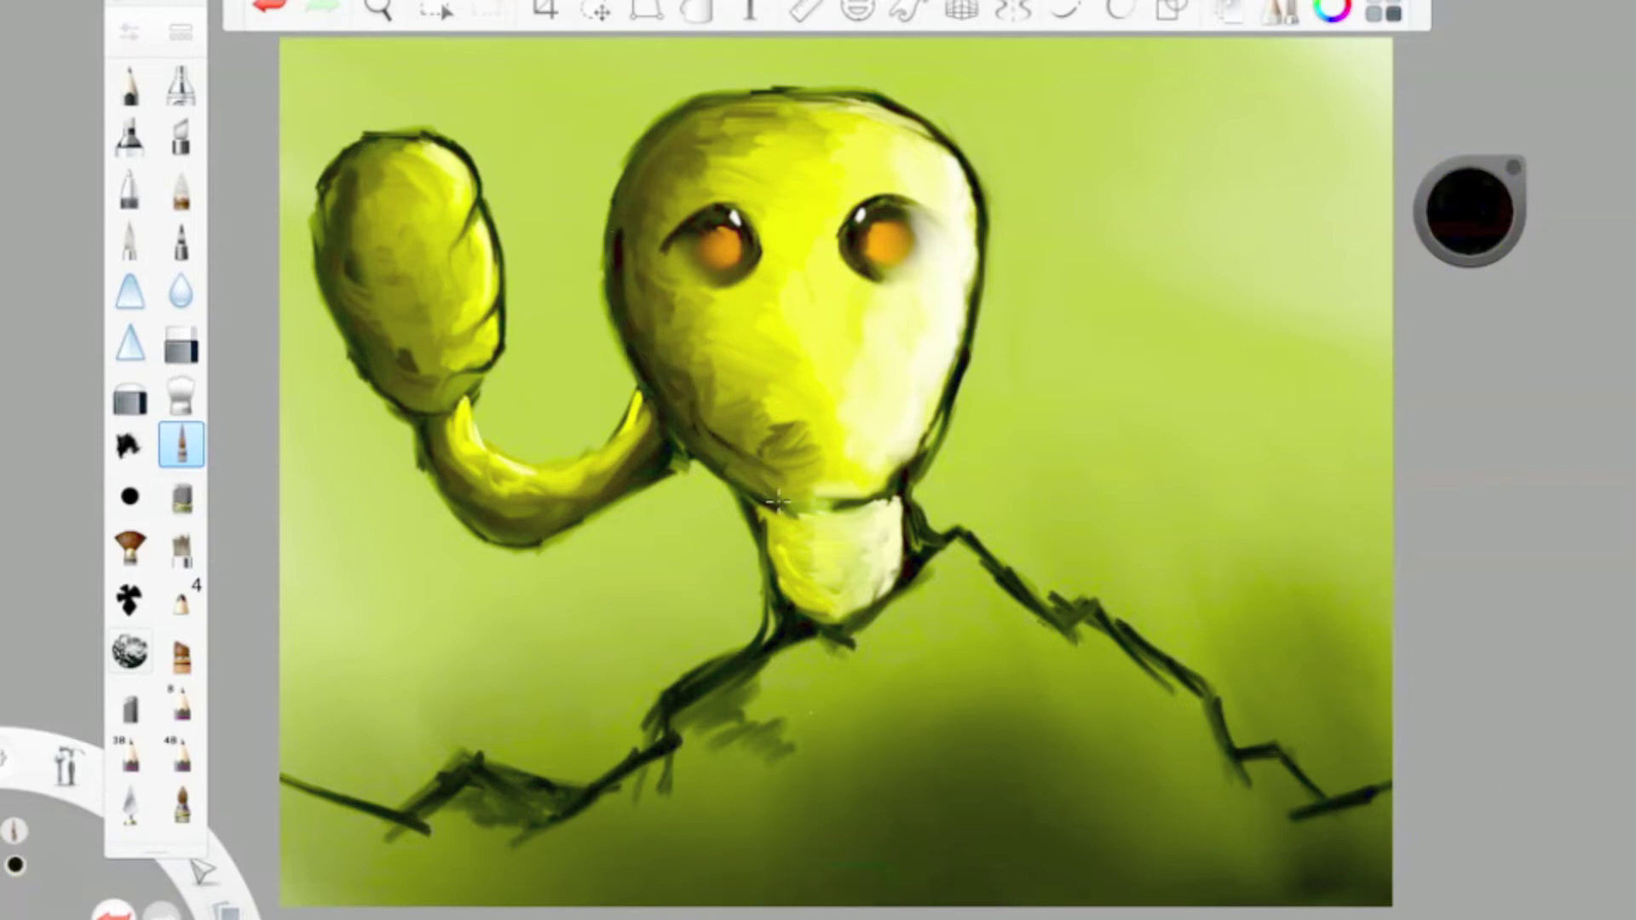
click(1469, 211)
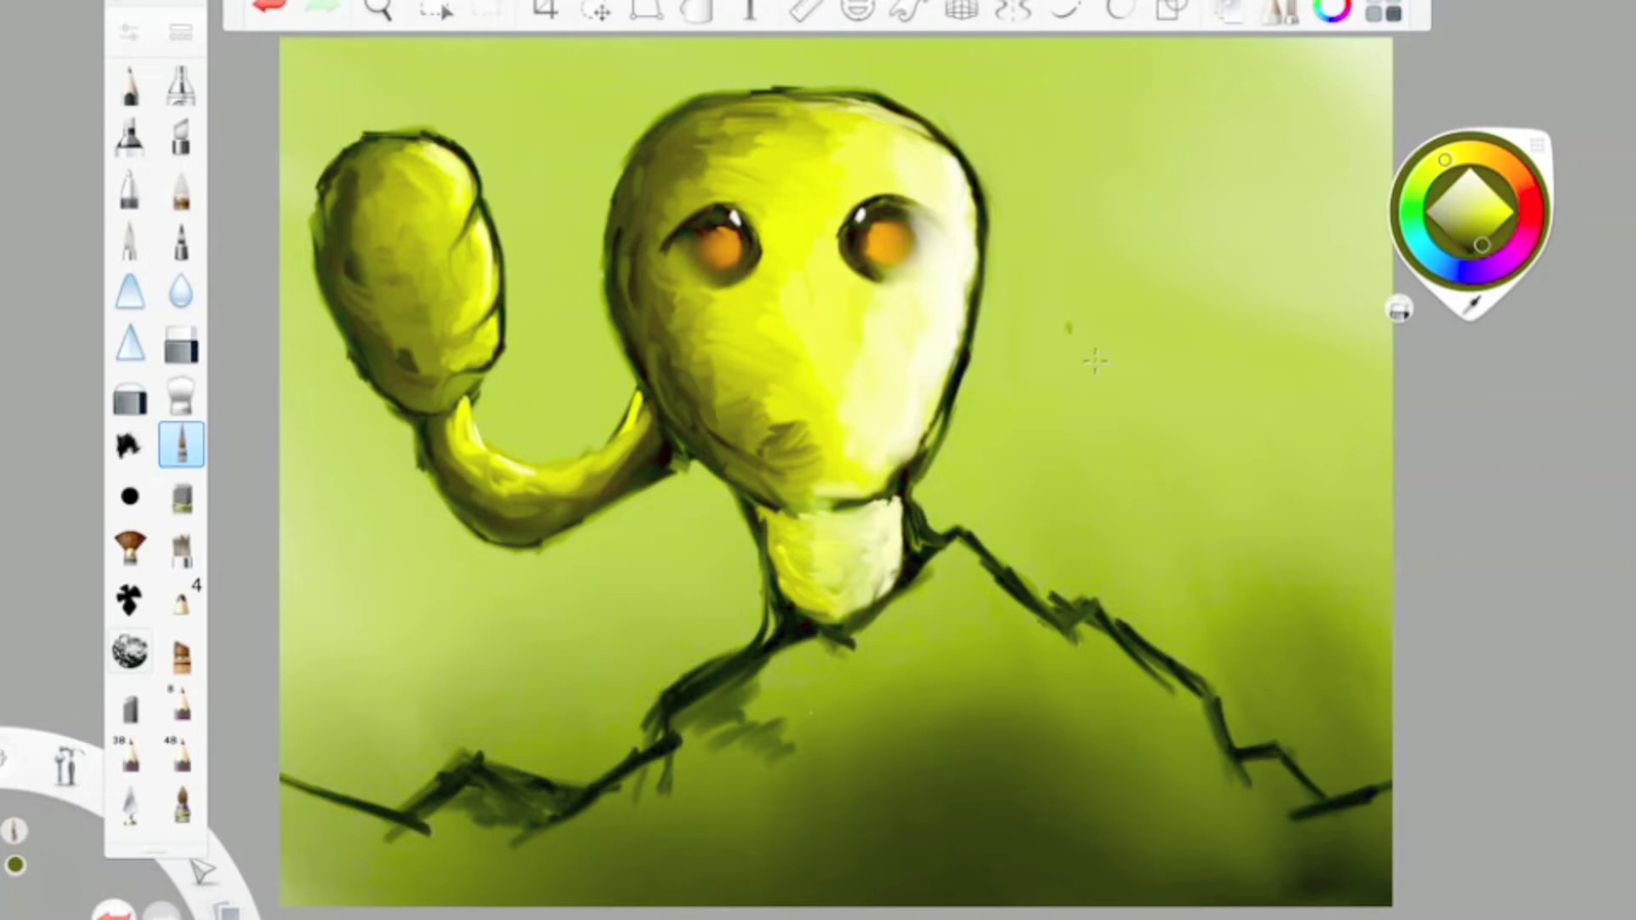
drag(763, 511, 814, 571)
drag(1459, 218, 1459, 183)
drag(796, 524, 856, 604)
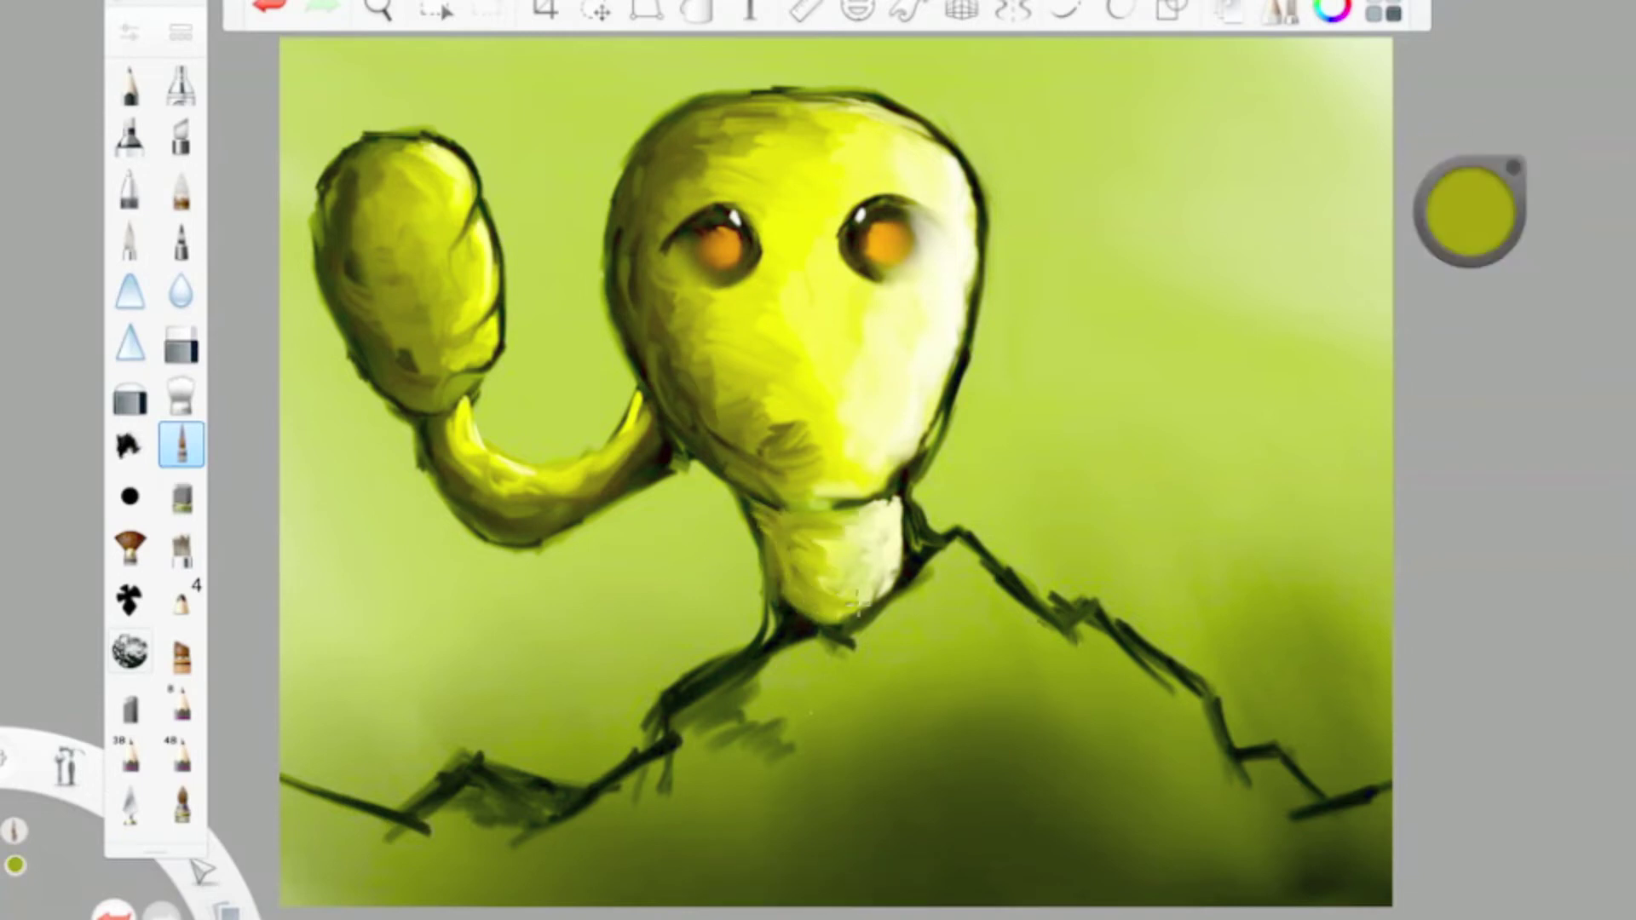
Step: Deepen the neck's left edge and the shadow under the head with black, blending it inward with dark olive strokes
drag(1472, 209, 1470, 255)
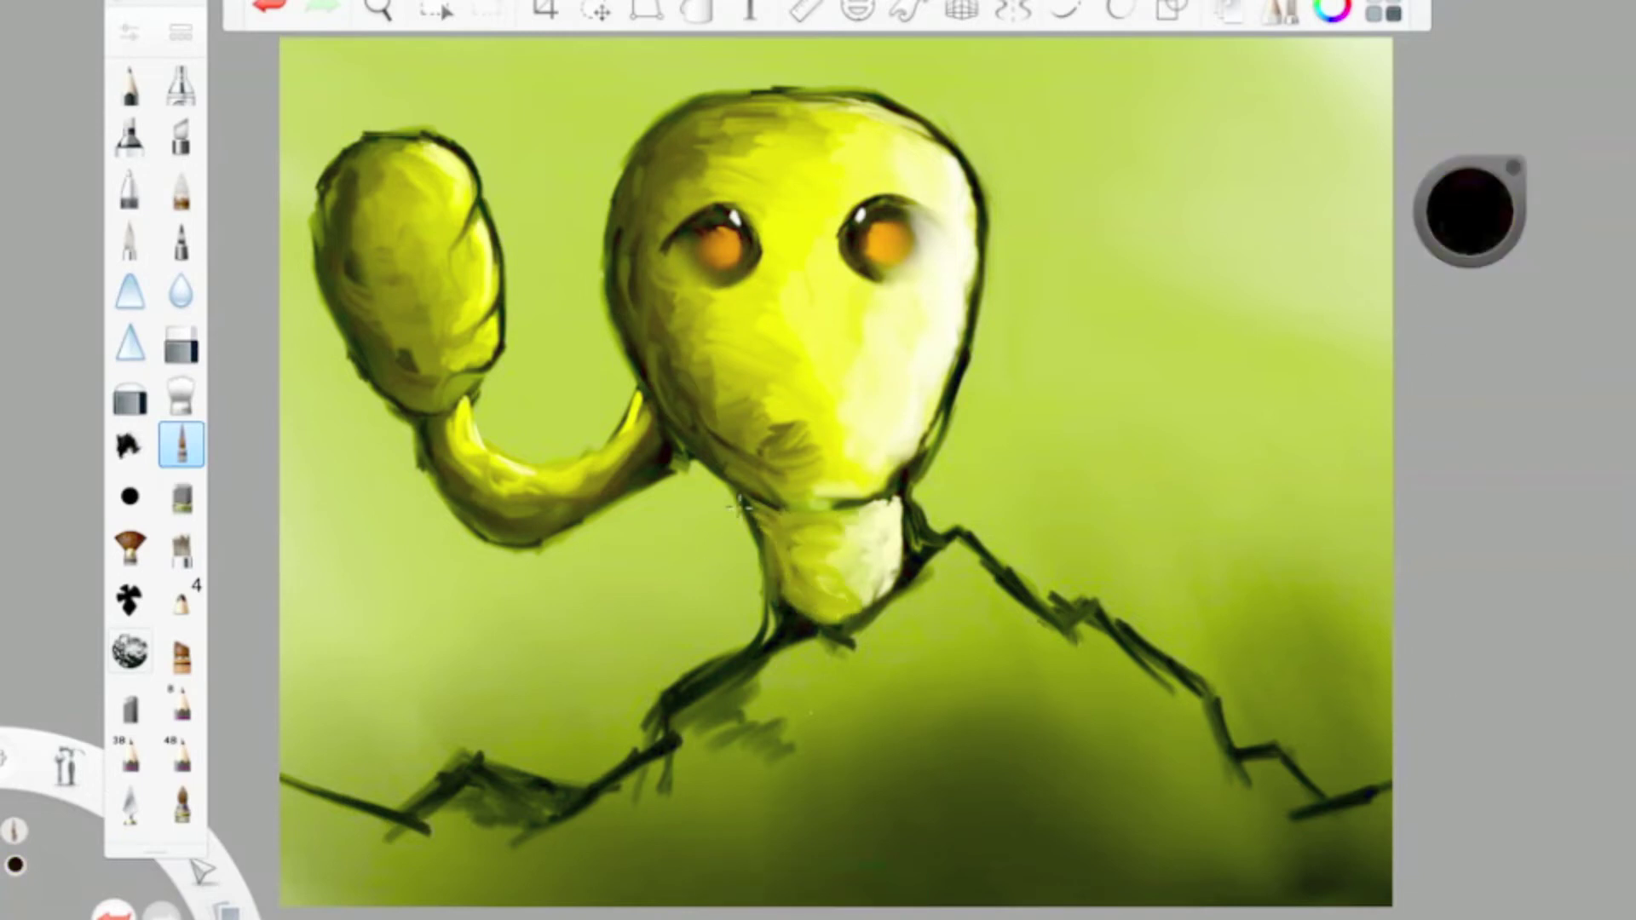
alt+click(794, 535)
click(1468, 211)
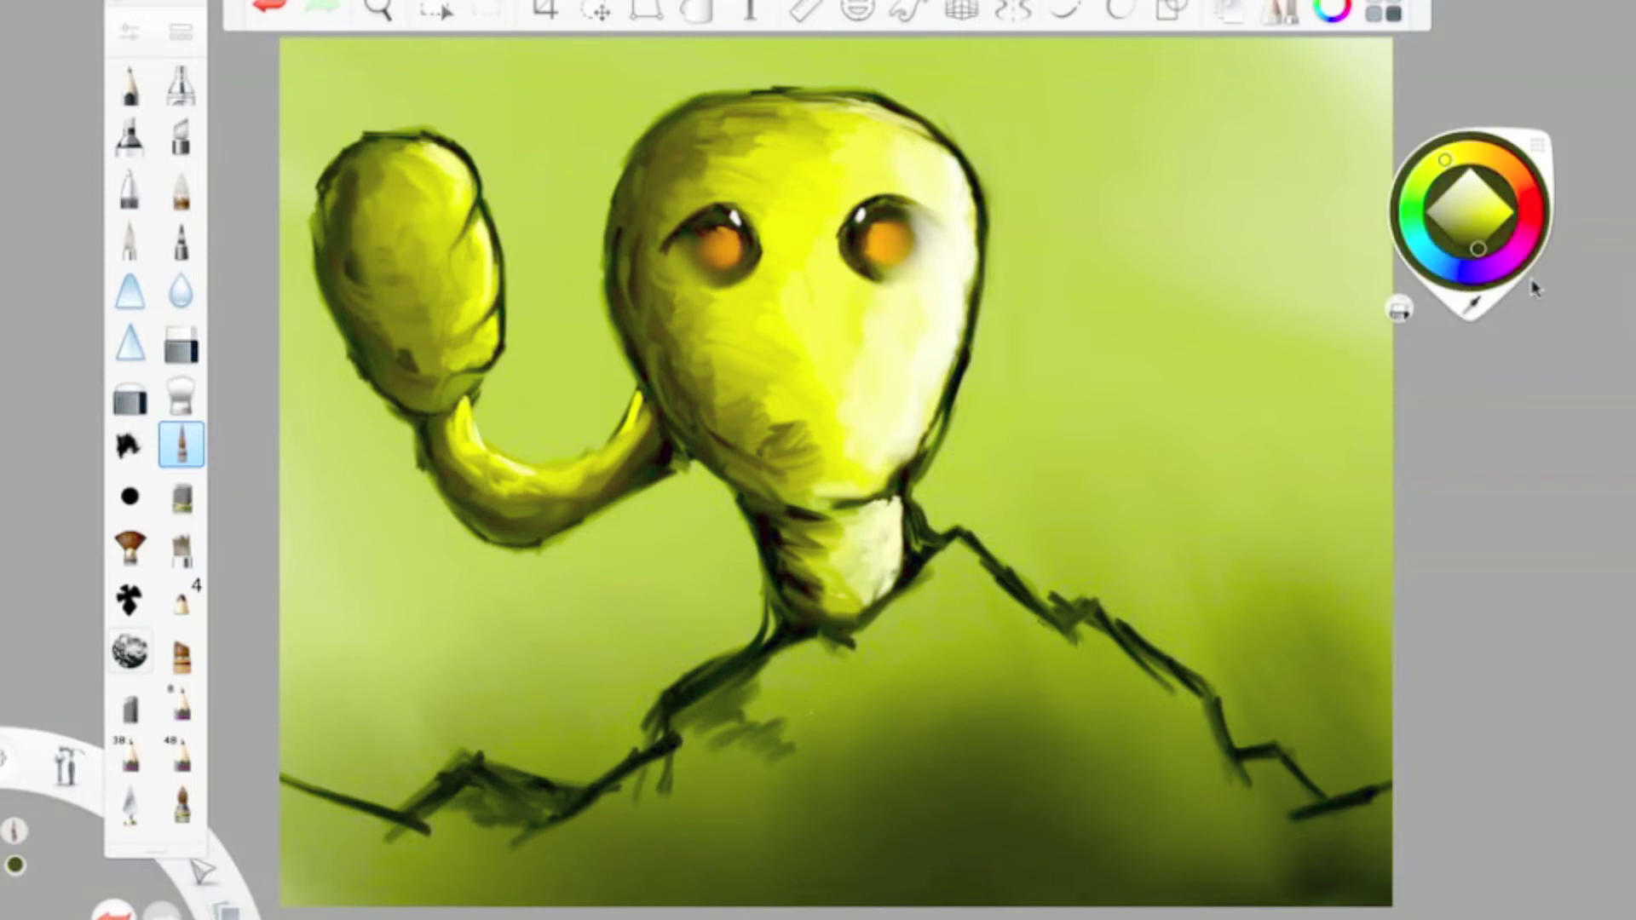
drag(788, 519, 814, 534)
drag(1480, 227, 1479, 194)
drag(820, 535, 833, 573)
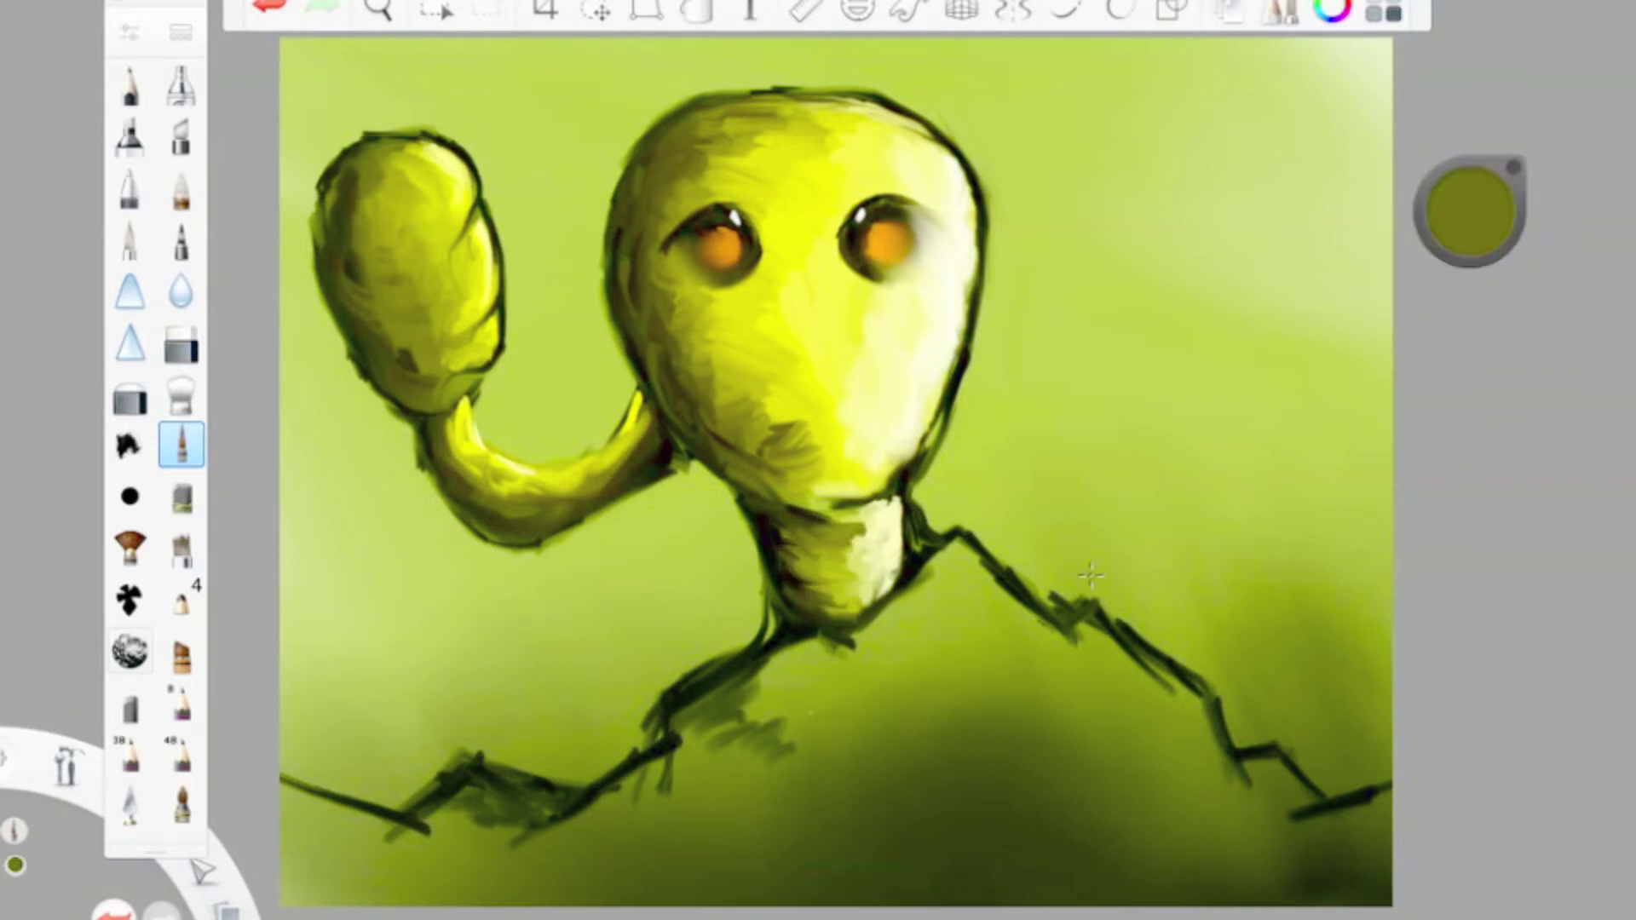
Step: Outline the upper and lower rims of both eyes in black and smudge the orange irises into the eye shapes
drag(1490, 227, 1487, 273)
double_click(180, 444)
click(1123, 201)
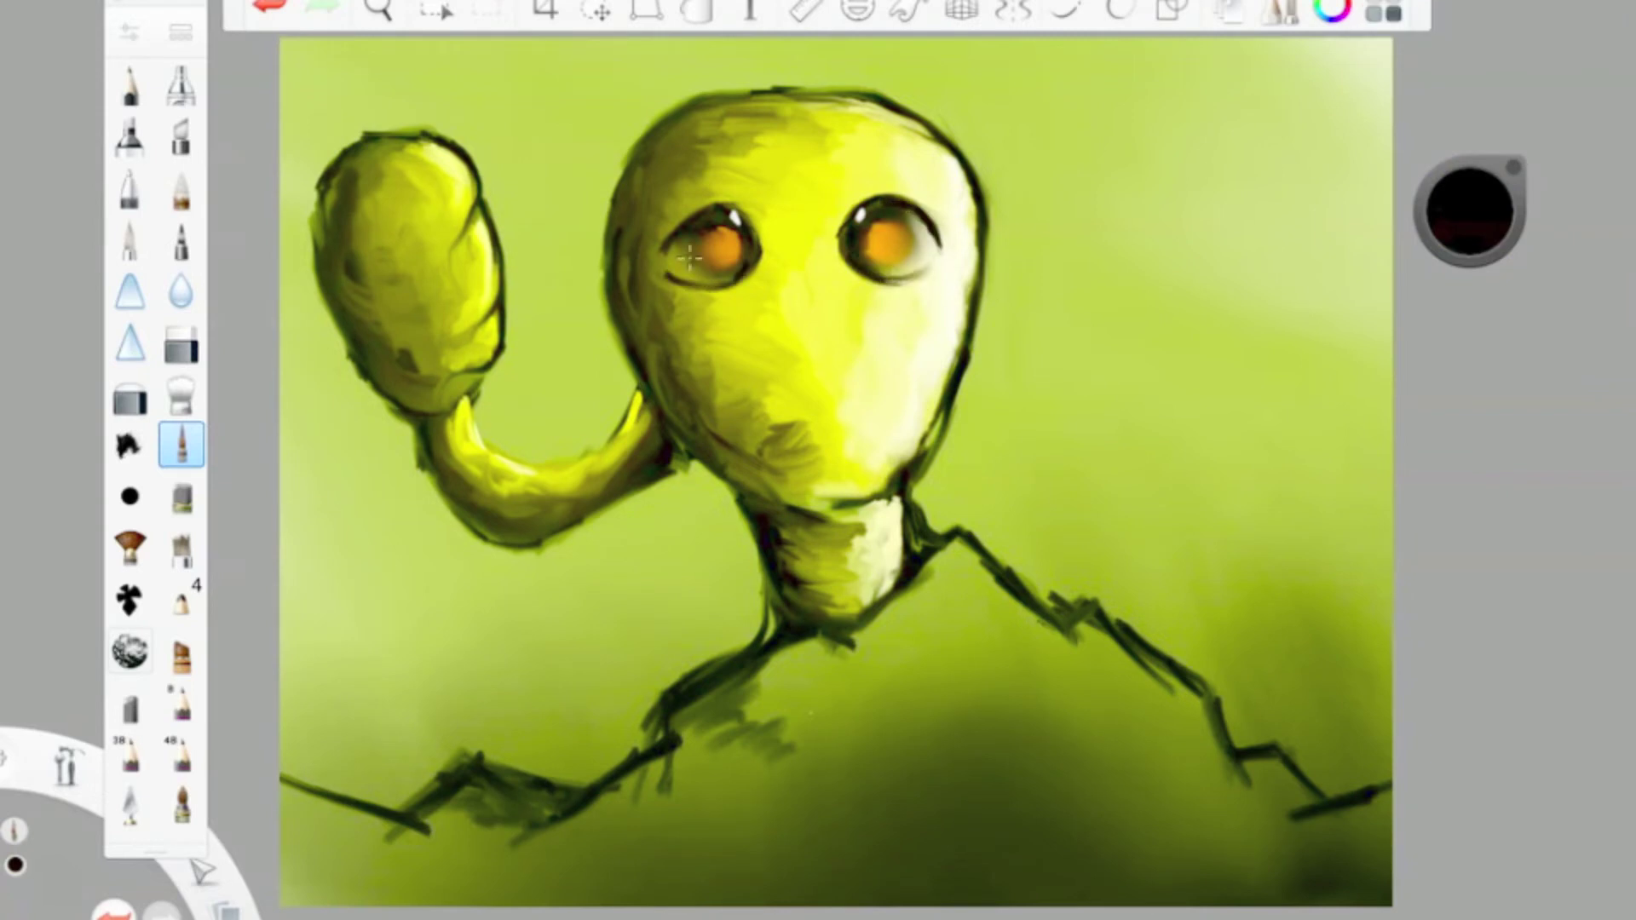
click(180, 394)
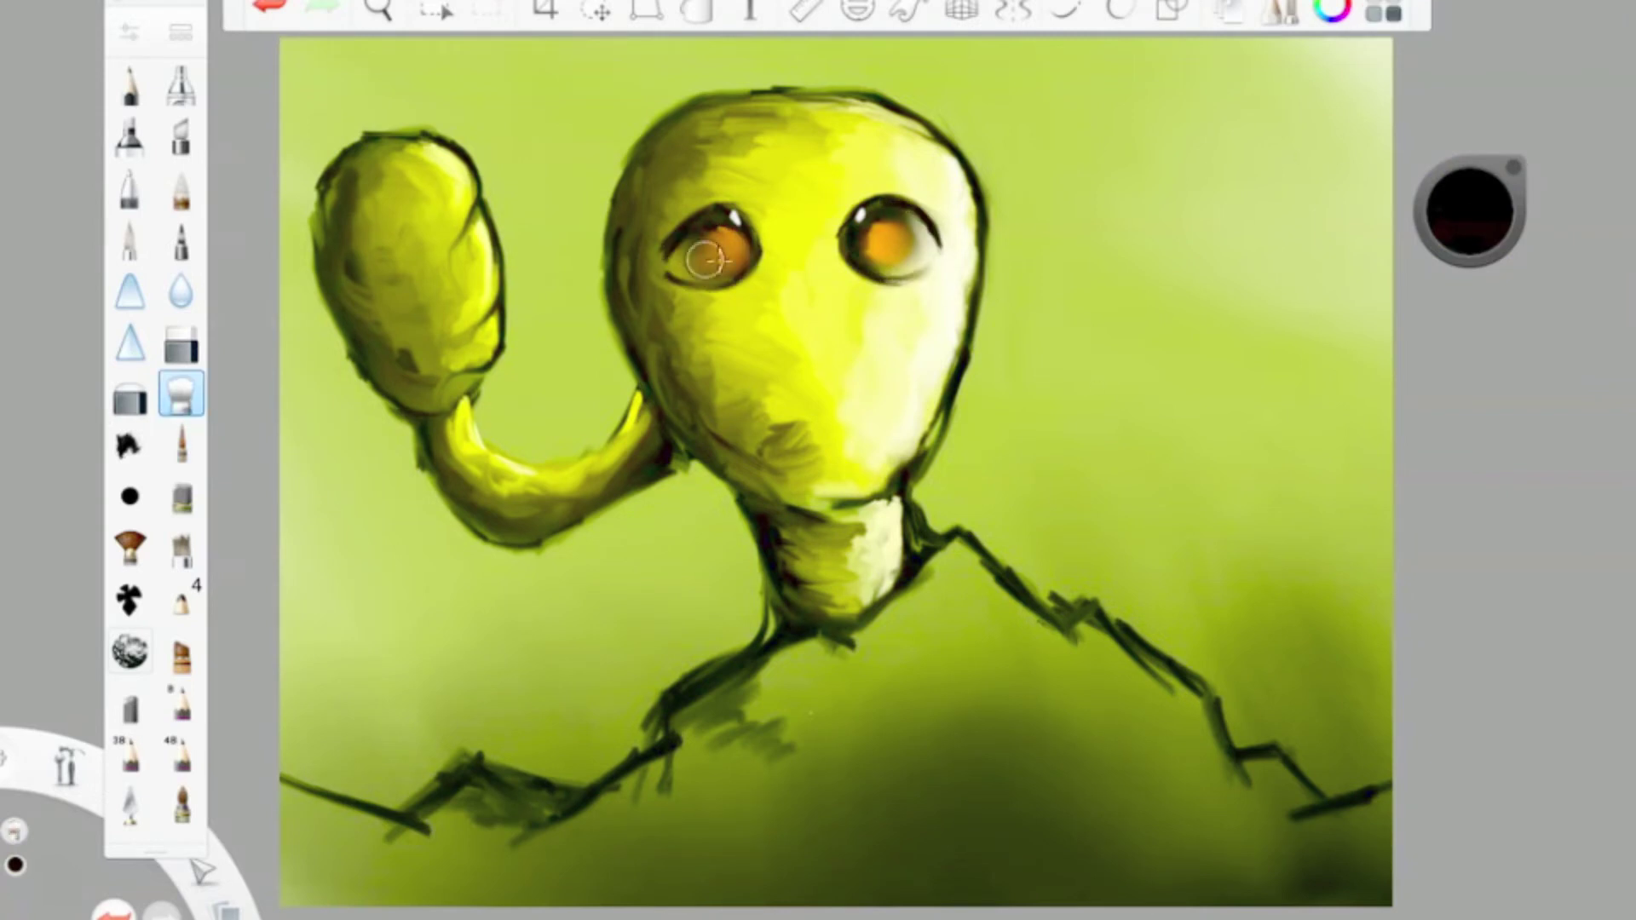
Step: Fill the left foothills and the mountain's left slope with broad black strokes blended into the green
double_click(181, 444)
click(1080, 168)
mouse_move(554, 780)
mouse_down()
mouse_move(398, 883)
mouse_move(285, 851)
mouse_up()
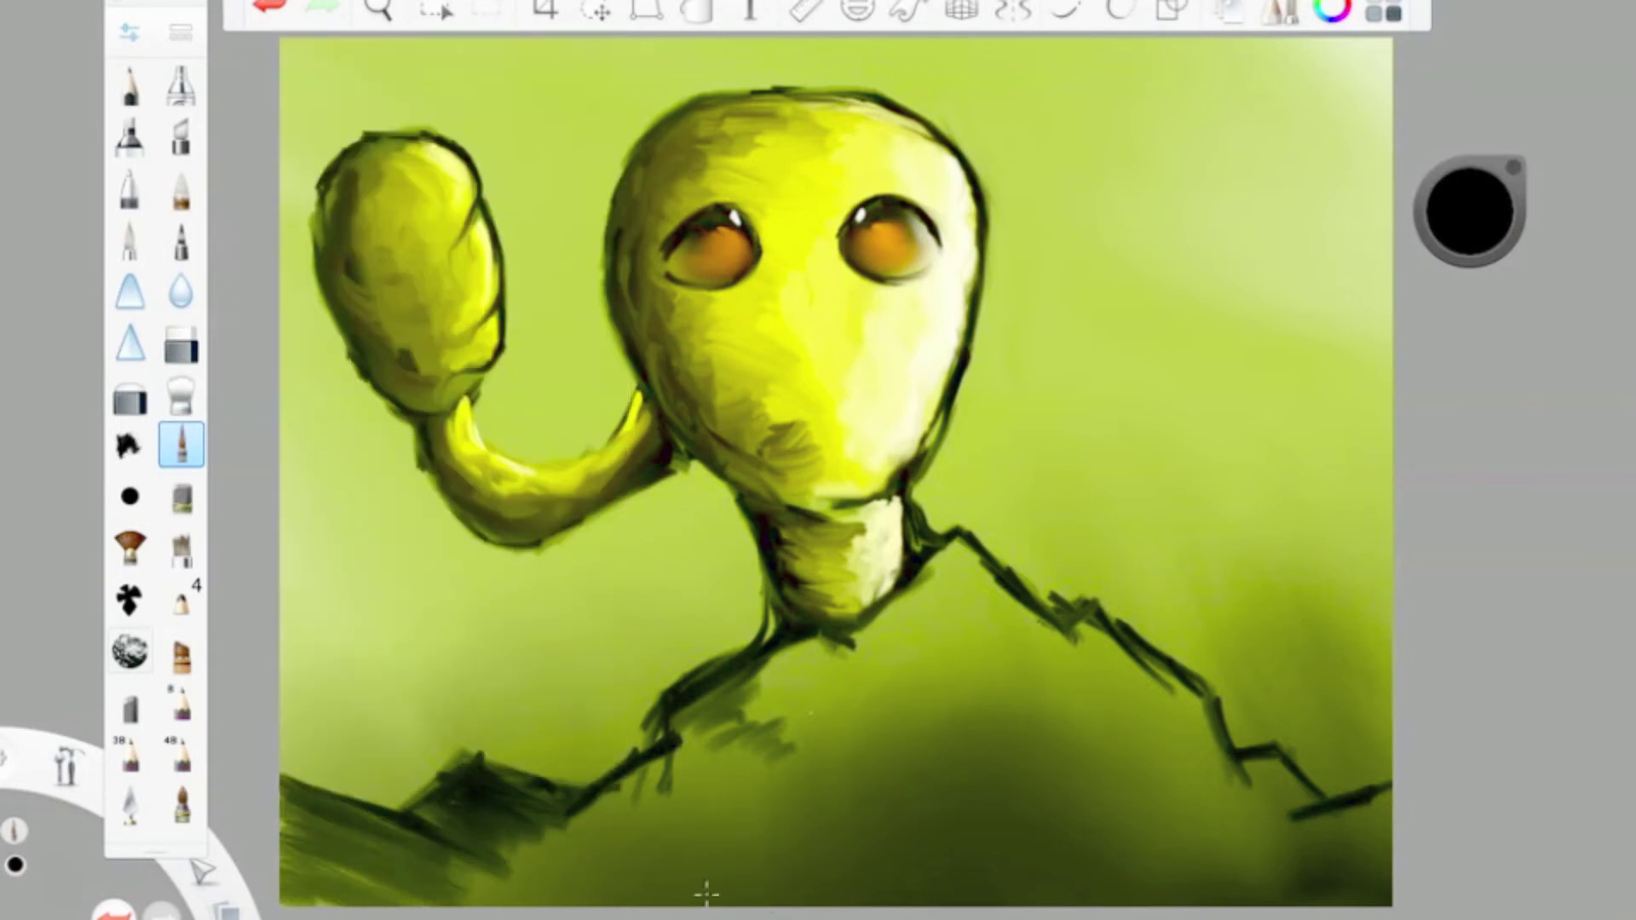
drag(588, 800, 335, 851)
mouse_move(694, 731)
mouse_down()
mouse_move(577, 826)
mouse_move(656, 742)
mouse_move(668, 767)
mouse_move(639, 778)
mouse_move(656, 882)
mouse_move(832, 745)
mouse_up()
mouse_move(963, 545)
mouse_down()
mouse_move(831, 715)
mouse_move(865, 719)
mouse_up()
mouse_move(942, 617)
mouse_down()
mouse_move(850, 795)
mouse_move(681, 903)
mouse_up()
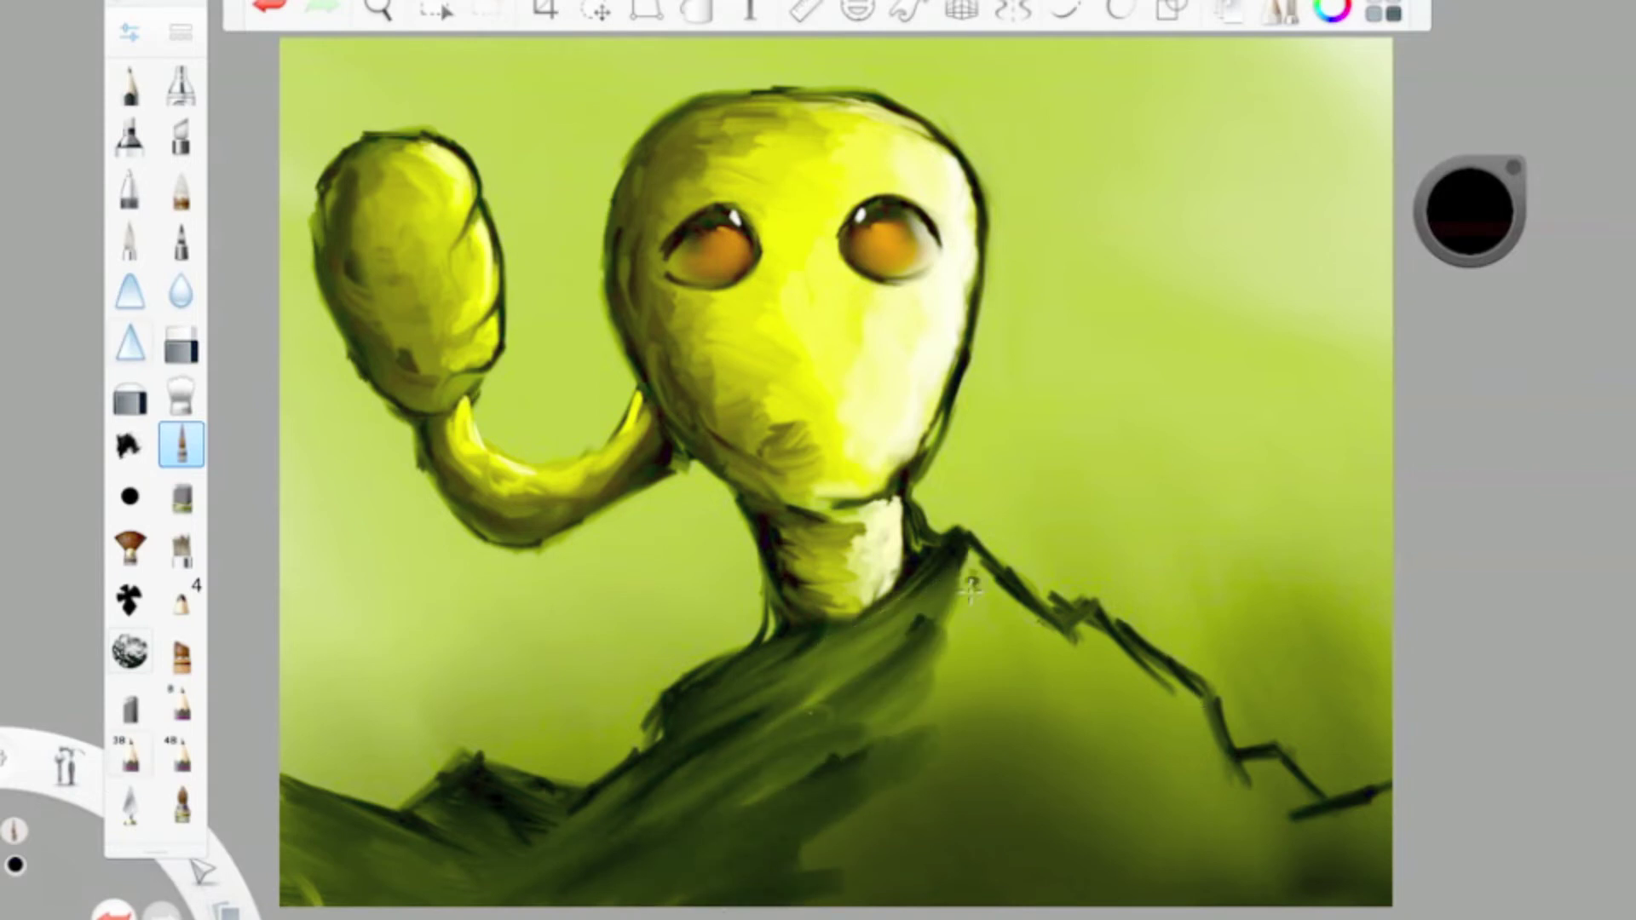
Step: Fill the mountain's right slope below the peak with dark diagonal black strokes down to the ridge line
drag(959, 546, 1086, 677)
mouse_move(962, 579)
mouse_down()
mouse_move(931, 628)
mouse_move(967, 601)
mouse_move(1022, 707)
mouse_up()
drag(979, 639, 923, 713)
drag(861, 767, 985, 650)
drag(1099, 618, 920, 834)
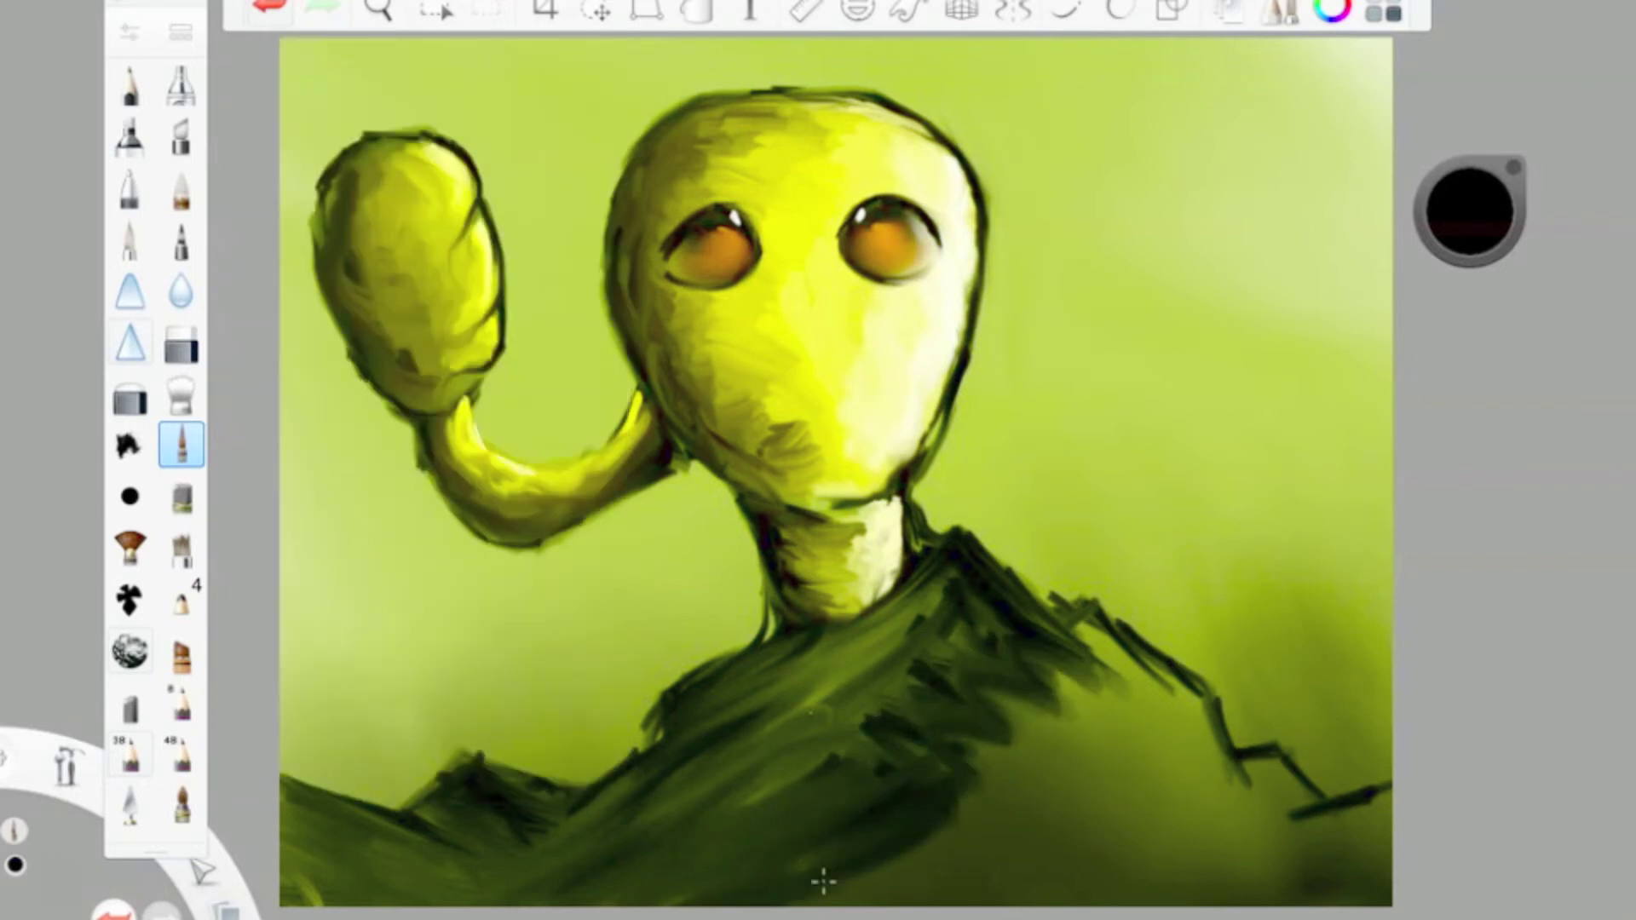
drag(1015, 621, 1137, 708)
drag(1081, 639, 1243, 788)
mouse_move(1013, 631)
mouse_down()
mouse_move(1152, 749)
mouse_move(962, 822)
mouse_up()
Step: Cover the brownish patch on the head's chin with bright yellow strokes
drag(1470, 213, 836, 383)
drag(1478, 220, 778, 385)
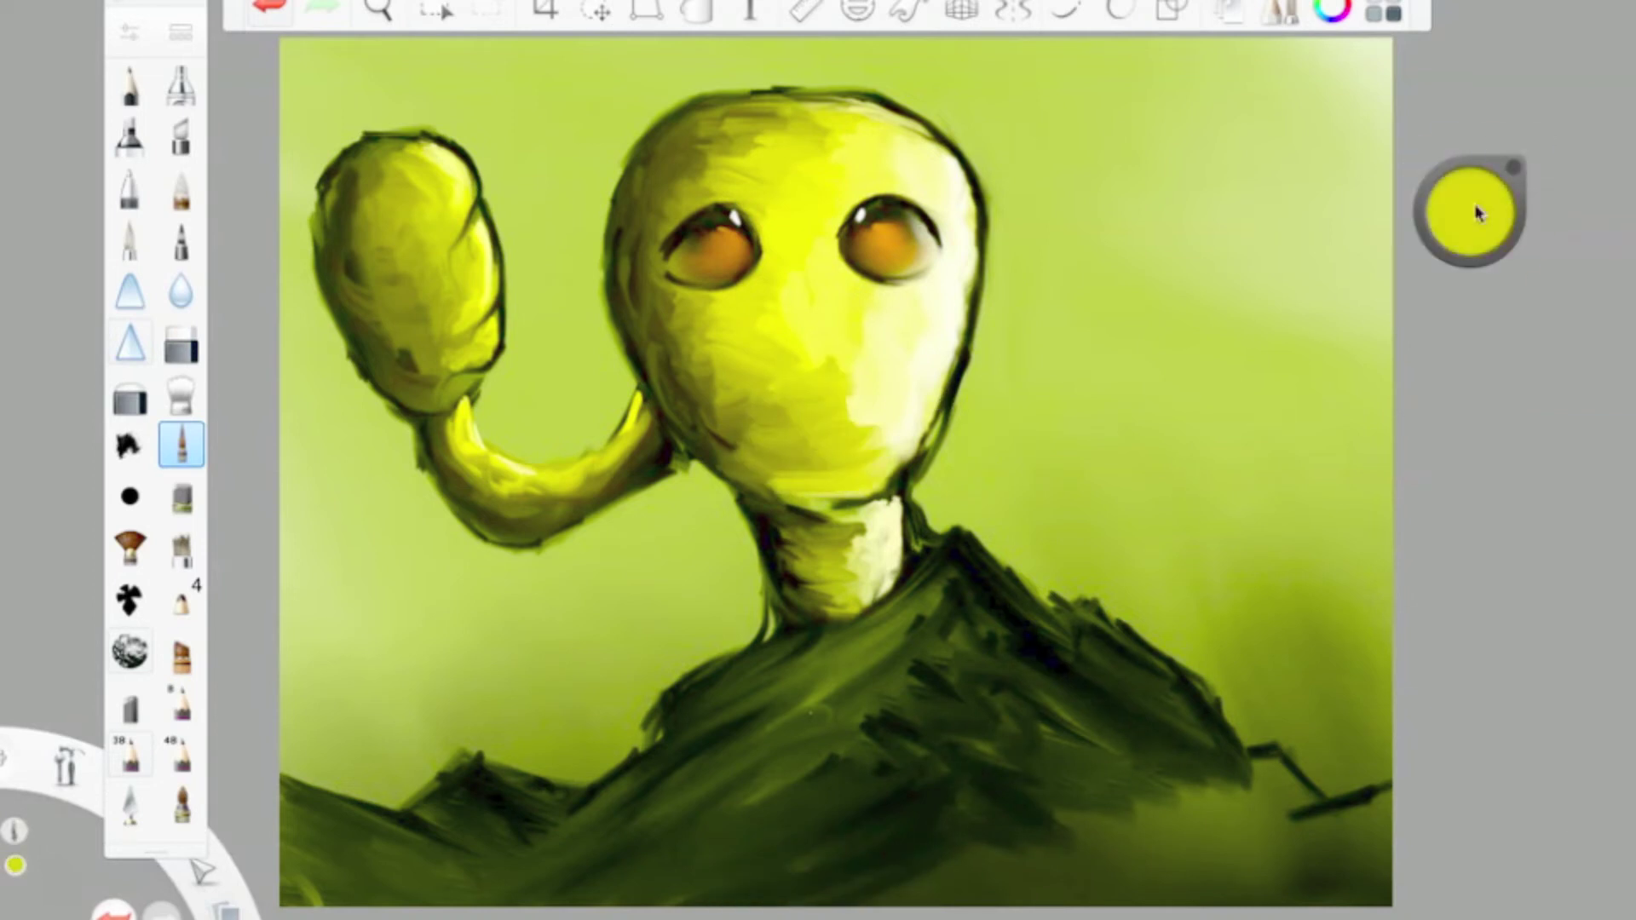
Step: Draw a large black X across the lower face as a mouth and dab light orange highlights into both eyes
click(1478, 213)
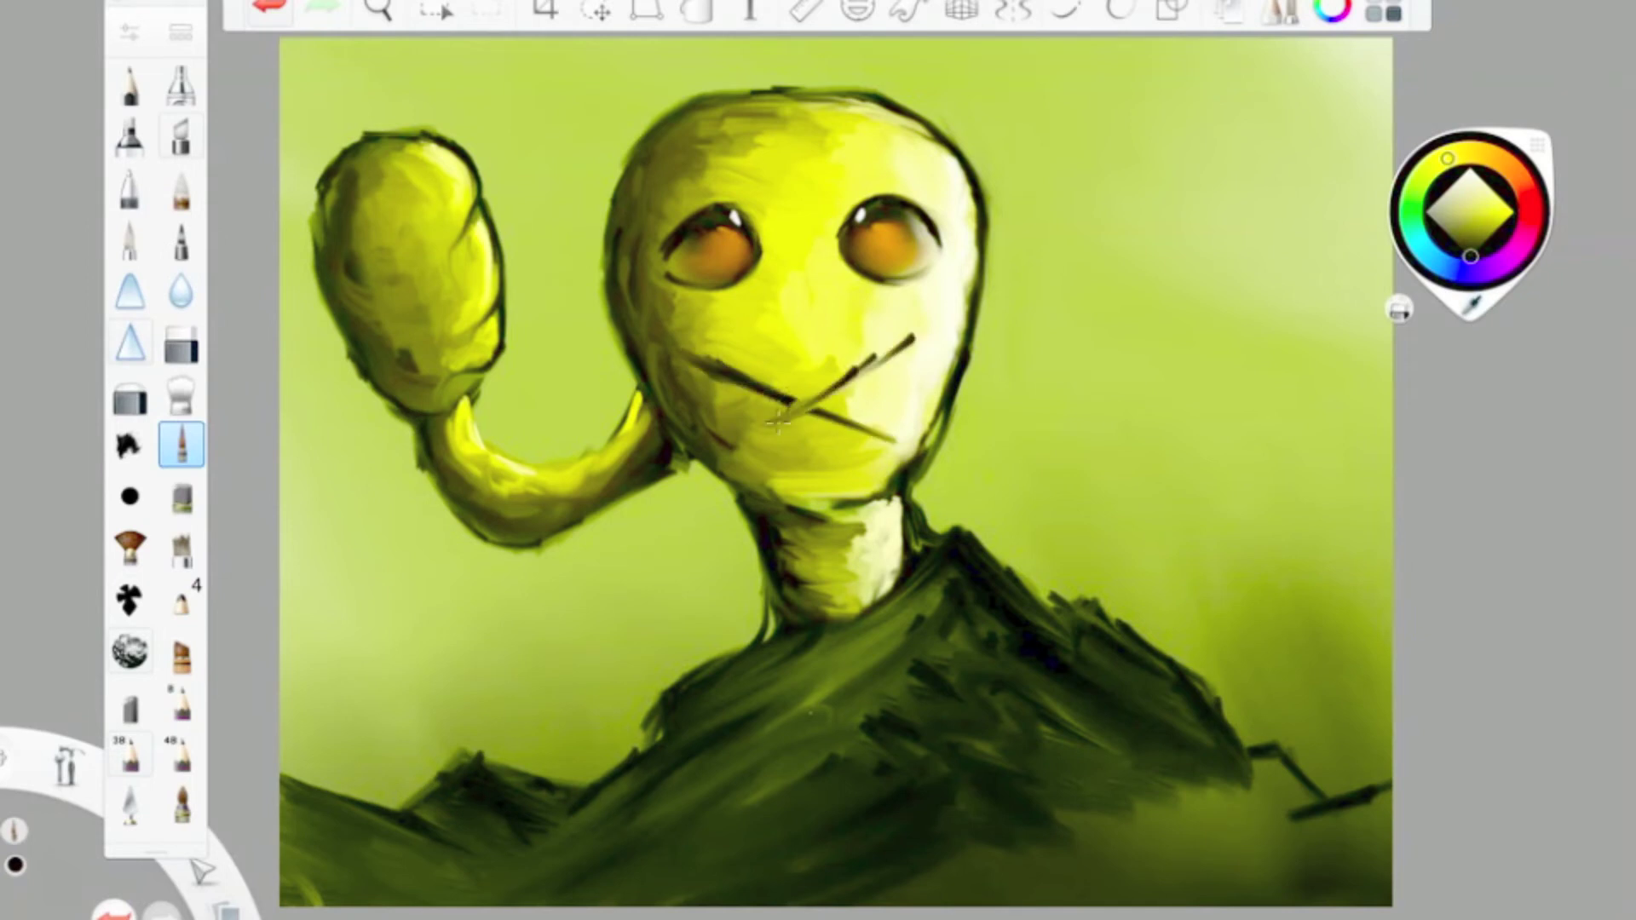
drag(905, 342, 790, 418)
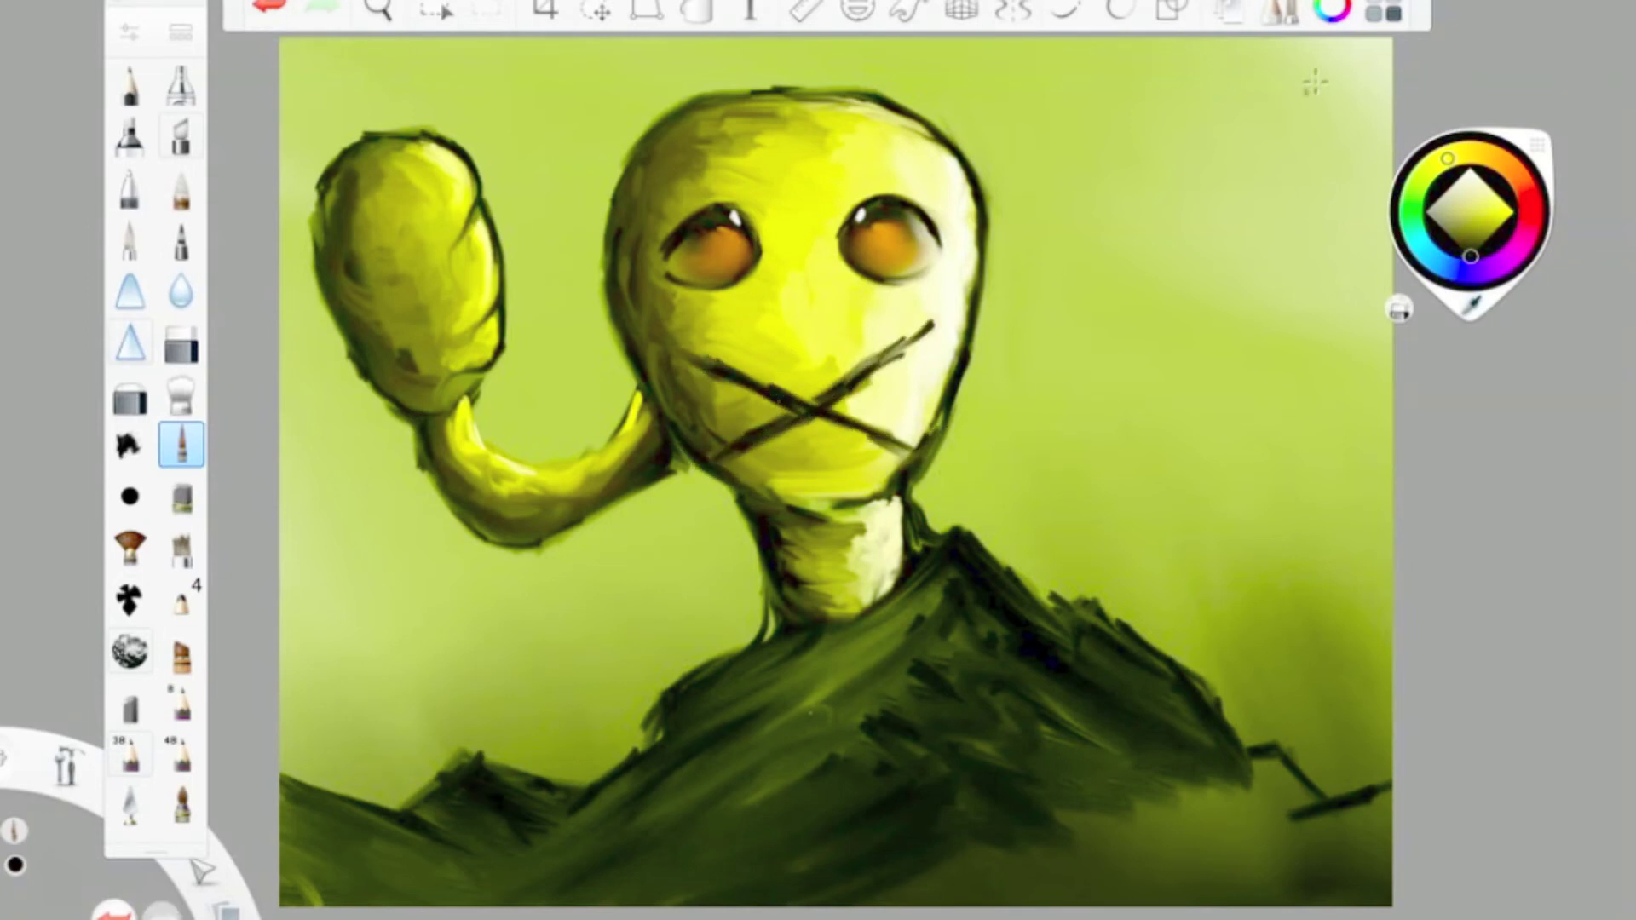
alt+click(699, 270)
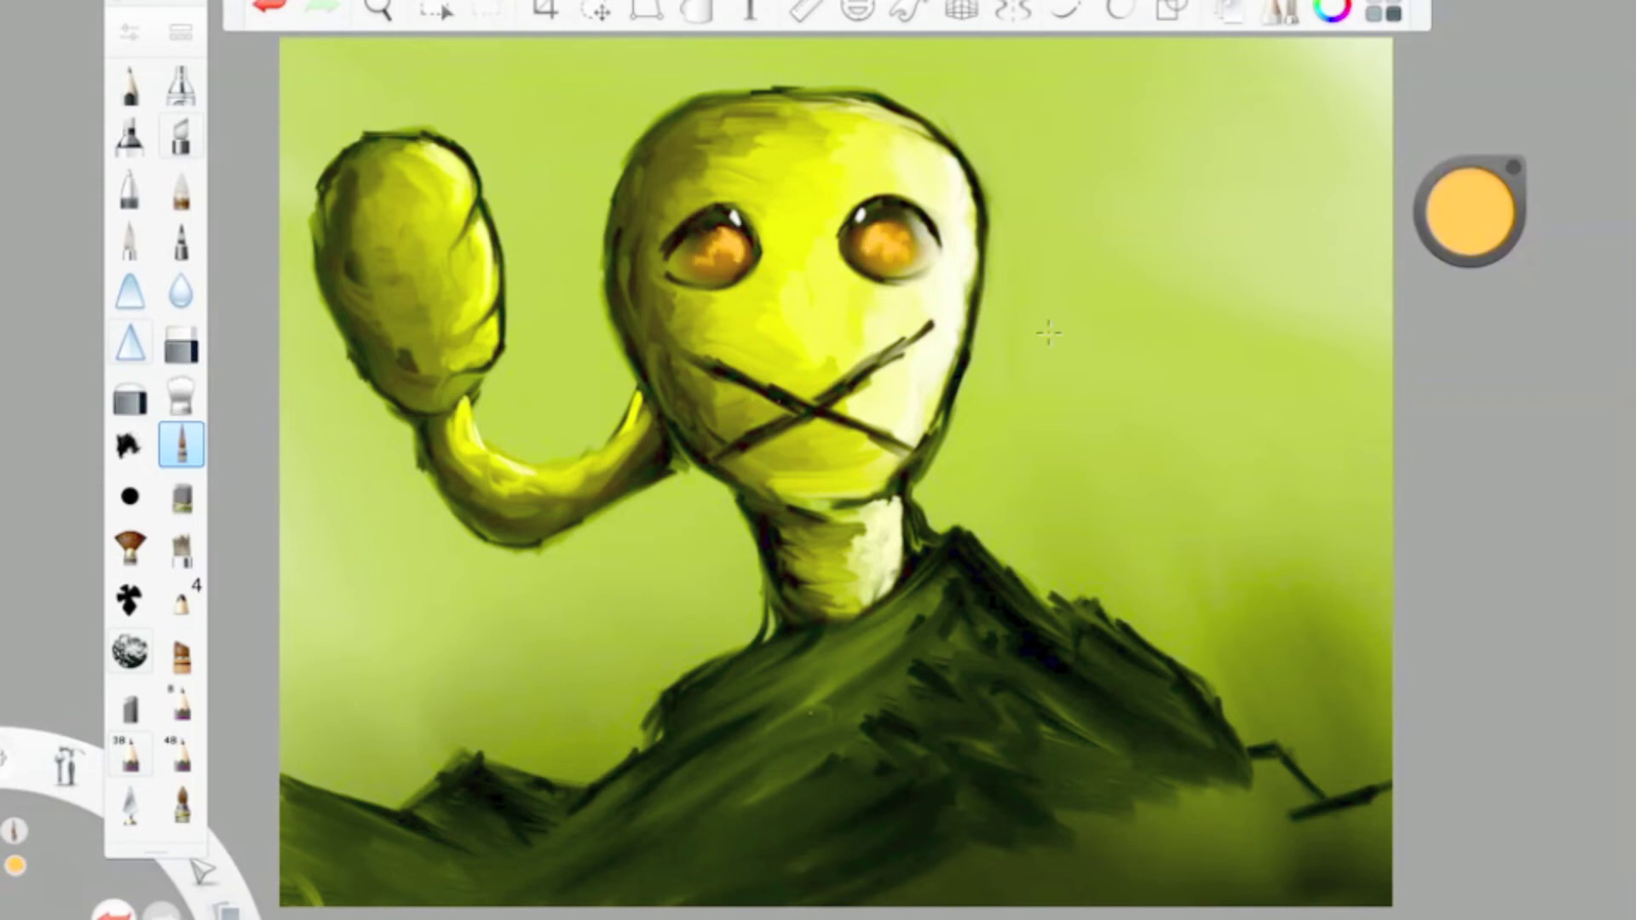
Step: Fill the remaining lower-right part of the ridge with black strokes blended into dark green
click(1470, 211)
click(1469, 256)
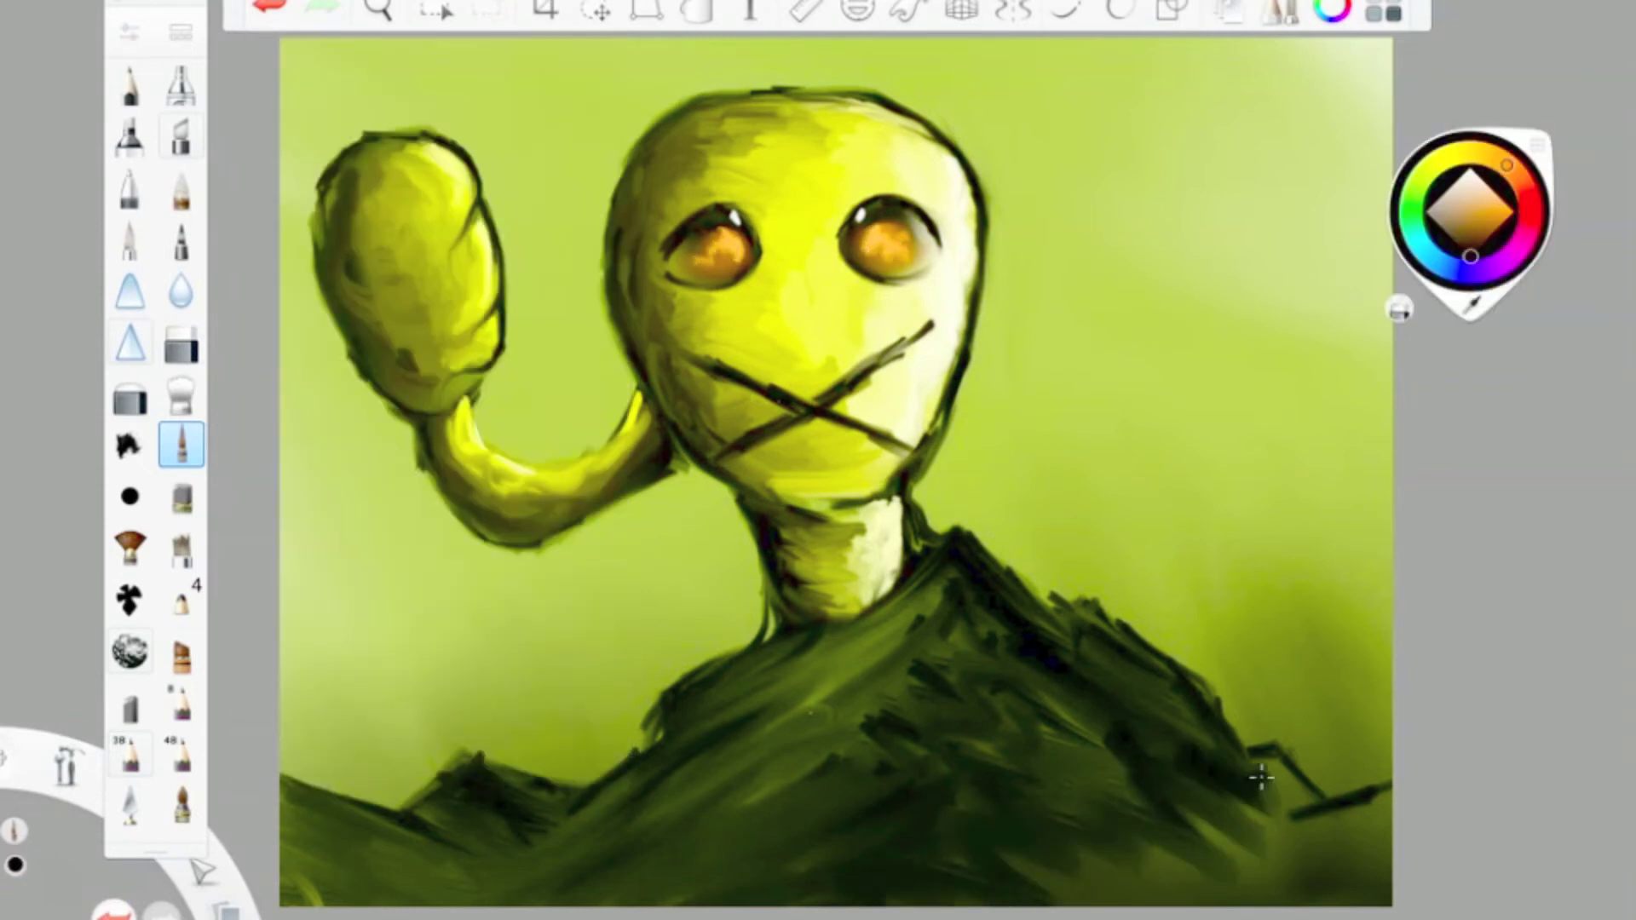
drag(1261, 777, 1227, 840)
drag(1380, 805, 1150, 894)
Step: Paint dark red strokes over the foothills in the canvas's lower-left corner
drag(1469, 256, 1485, 241)
mouse_move(285, 796)
mouse_down()
mouse_move(416, 894)
mouse_move(298, 792)
mouse_up()
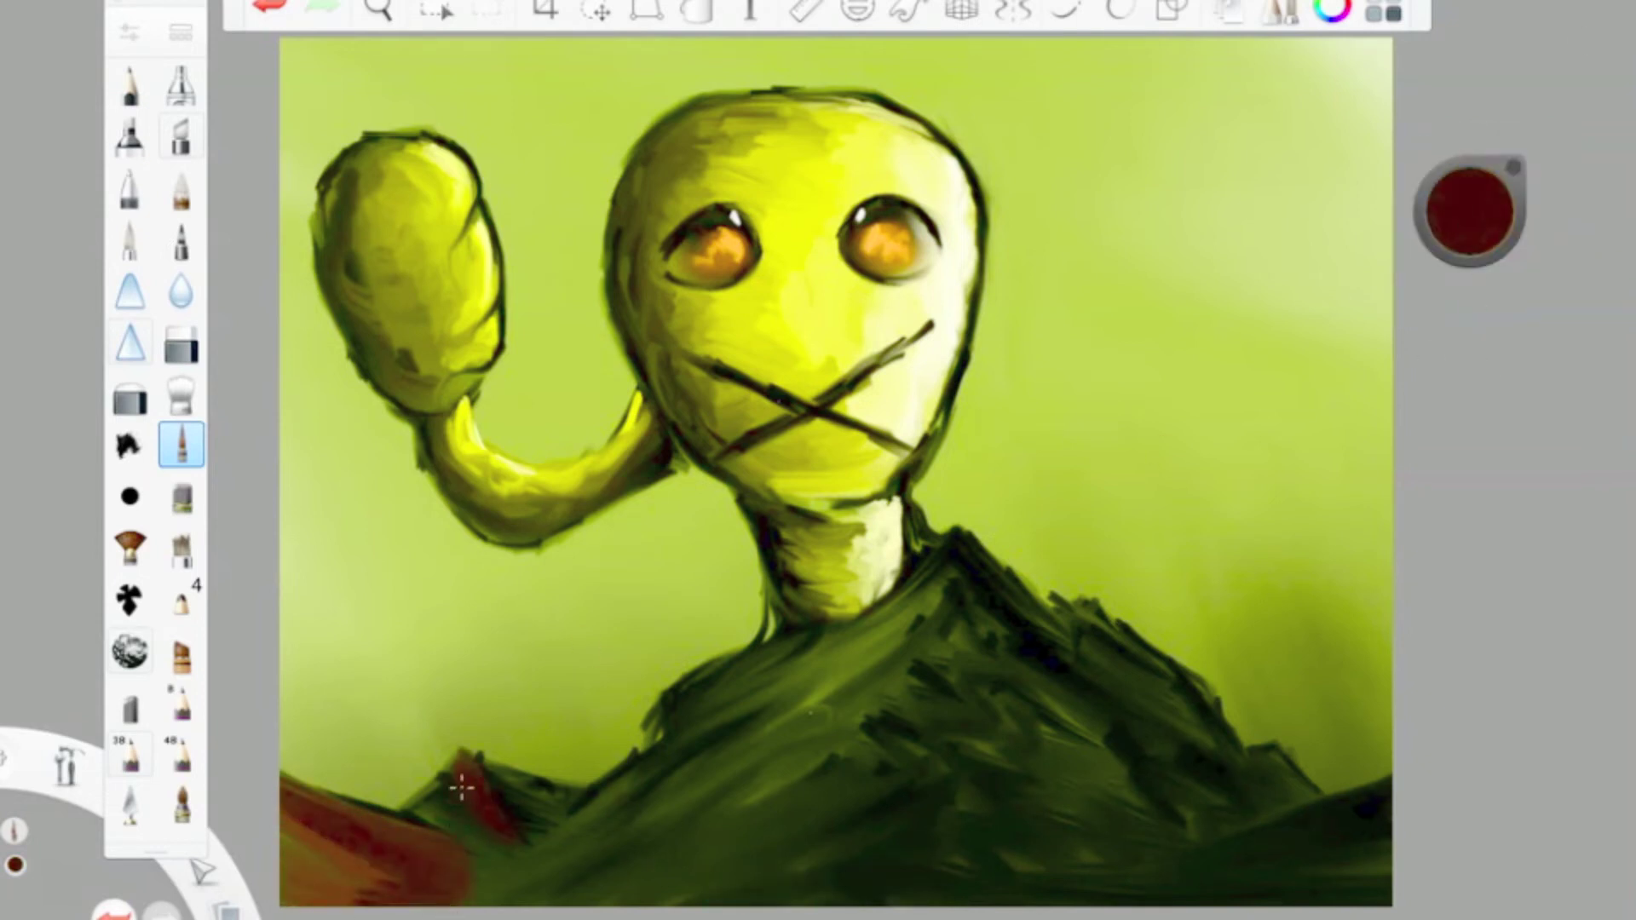
click(268, 12)
Step: Extend dark red strokes from the mountain's peak down over its left slope and lower centre
mouse_move(955, 579)
mouse_down()
mouse_move(733, 733)
mouse_move(648, 886)
mouse_move(451, 903)
mouse_up()
drag(934, 572, 825, 818)
click(1573, 29)
click(1490, 87)
alt+click(926, 628)
mouse_move(926, 629)
mouse_down()
mouse_move(967, 668)
mouse_move(759, 821)
mouse_up()
drag(903, 724, 852, 886)
Step: Add broad golden-yellow highlight strokes down the middle of the mountain's left slope
click(1470, 211)
click(1448, 196)
mouse_move(724, 749)
mouse_down()
mouse_move(880, 648)
mouse_move(570, 856)
mouse_up()
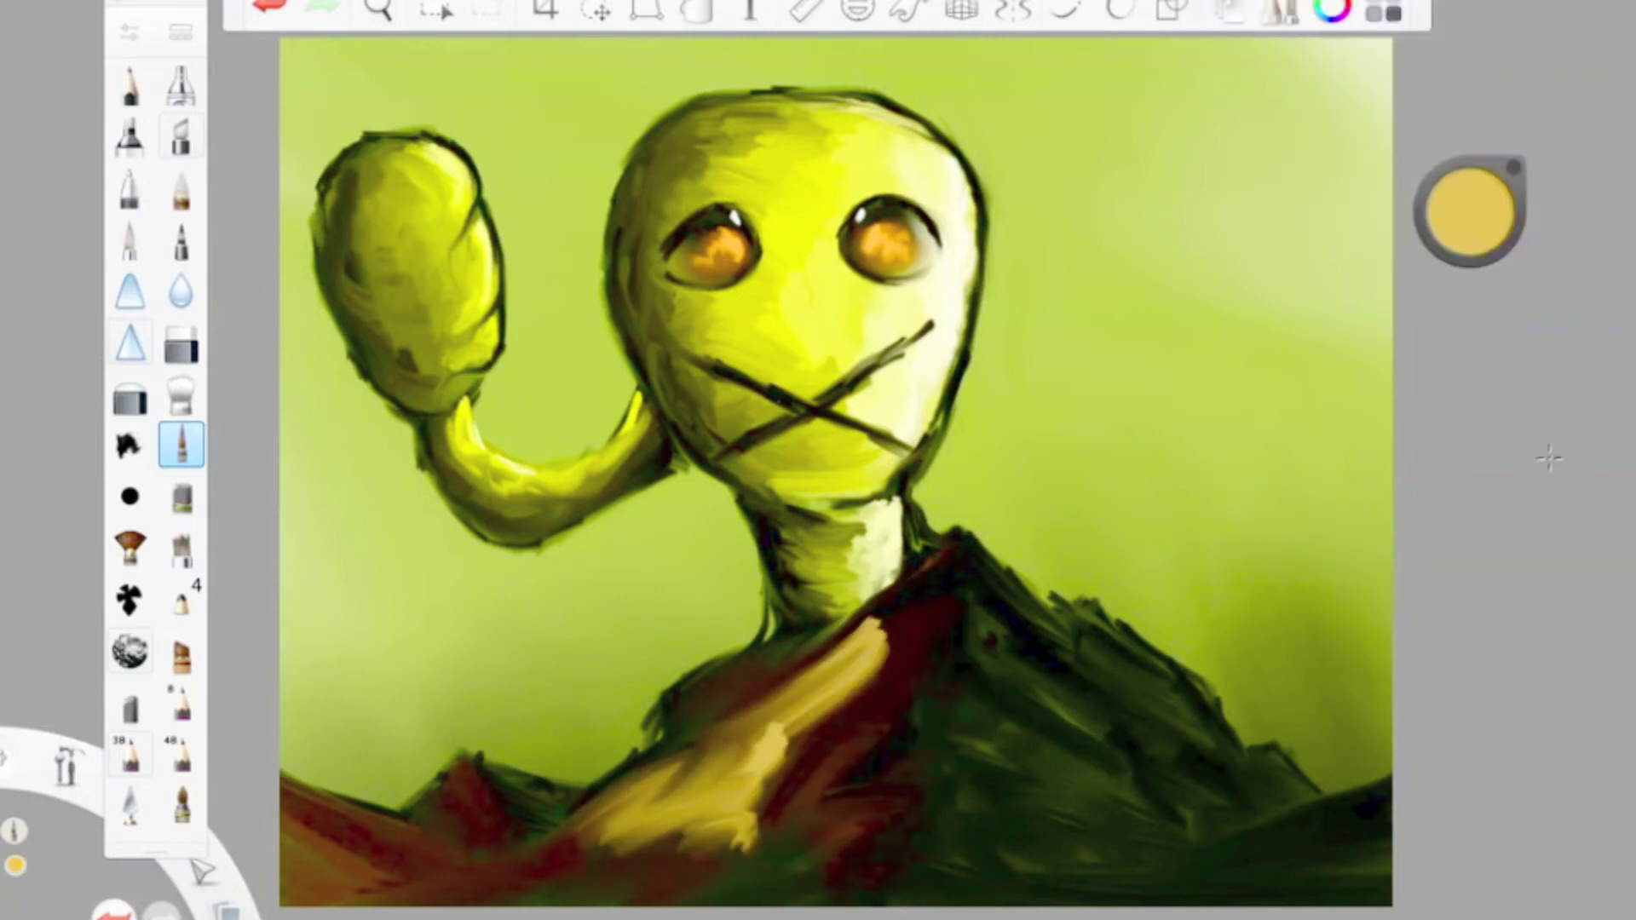
Step: Blend the golden highlights into the mountain's left slope with reddish-brown and dark brown diagonal strokes
alt+click(903, 596)
drag(911, 588, 693, 861)
drag(771, 784, 469, 903)
alt+click(938, 562)
mouse_move(938, 562)
mouse_down()
mouse_move(756, 722)
mouse_move(694, 862)
mouse_up()
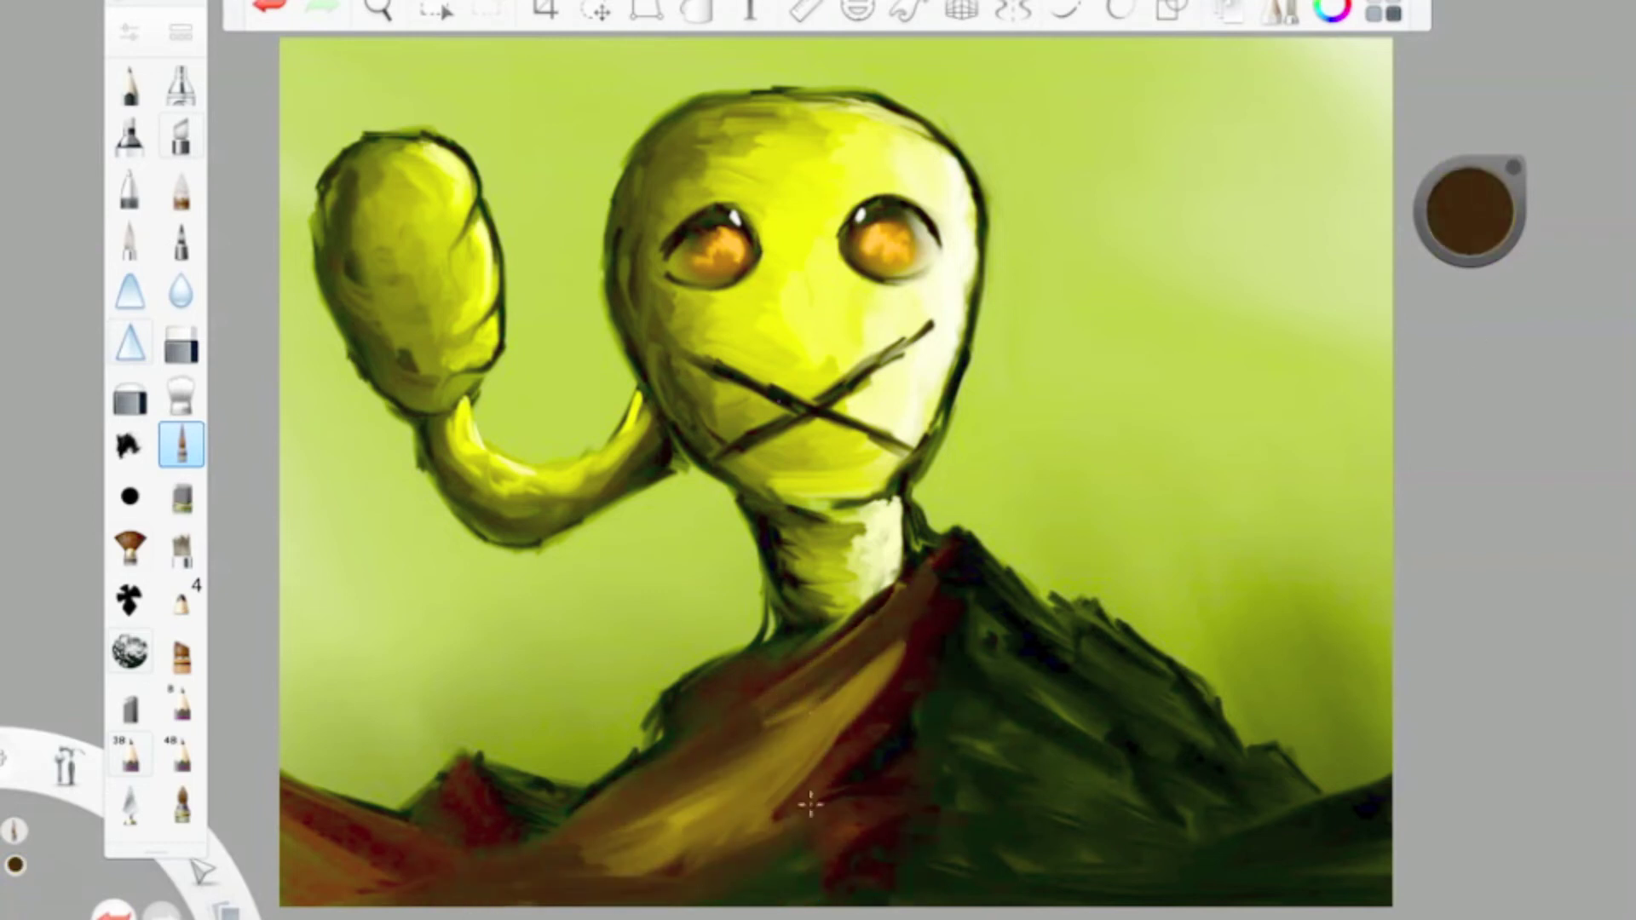
drag(903, 647, 810, 733)
drag(881, 673, 622, 852)
Step: Define the mountain's central ridge below the peak with black strokes and carry brown rock texture onto its right face
alt+click(954, 545)
mouse_move(954, 536)
mouse_down()
mouse_move(1031, 656)
mouse_move(1005, 767)
mouse_up()
drag(1022, 647, 937, 878)
alt+click(961, 794)
mouse_move(988, 562)
mouse_down()
mouse_move(1019, 631)
mouse_move(884, 716)
mouse_up()
mouse_move(980, 648)
mouse_down()
mouse_move(861, 800)
mouse_move(708, 903)
mouse_up()
drag(886, 647, 849, 670)
drag(958, 545, 1036, 646)
drag(1038, 600, 958, 790)
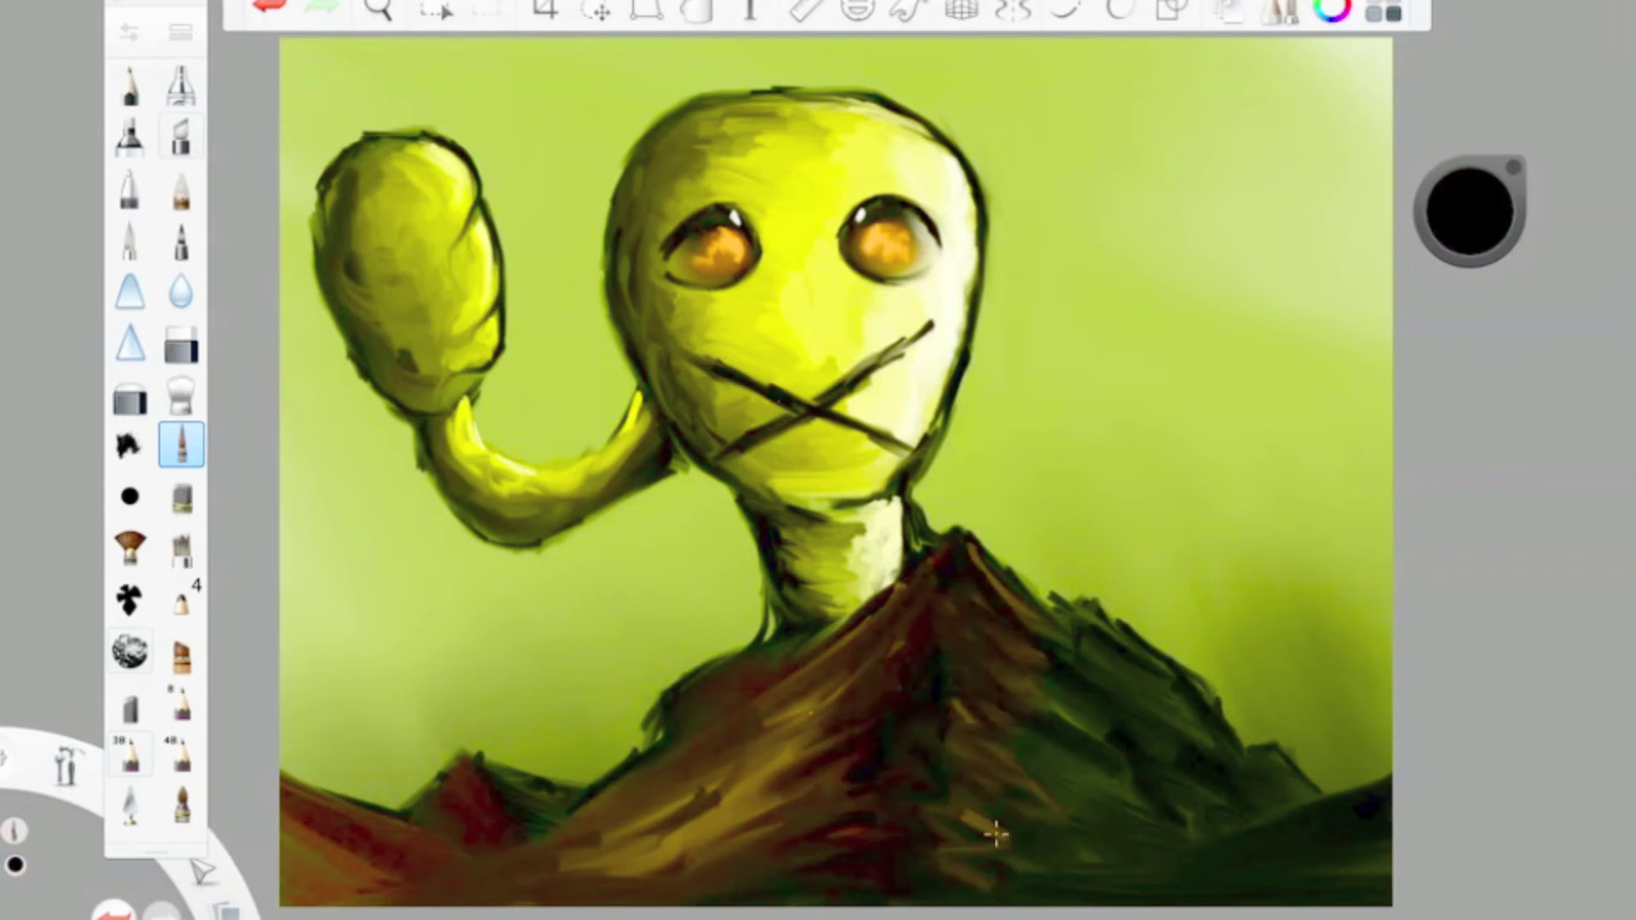
Step: Paint golden-brown rock strokes down the right face below the peak and darken the central ridge beside them
alt+click(980, 555)
drag(979, 555, 1082, 699)
drag(1056, 579, 988, 690)
alt+click(936, 712)
mouse_move(962, 563)
mouse_down()
mouse_move(1016, 799)
mouse_move(928, 886)
mouse_up()
alt+click(988, 614)
drag(988, 587, 1099, 699)
drag(1040, 775, 954, 852)
Step: Texture the small hills at the lower left with dark red and golden-brown strokes and extend golden brown onto the mountain's left shoulder
alt+click(477, 854)
drag(290, 792, 430, 860)
drag(366, 822, 285, 903)
alt+click(460, 788)
mouse_move(486, 754)
mouse_down()
mouse_move(434, 809)
mouse_move(558, 818)
mouse_up()
drag(490, 822, 536, 843)
drag(608, 756, 711, 682)
drag(724, 733, 537, 835)
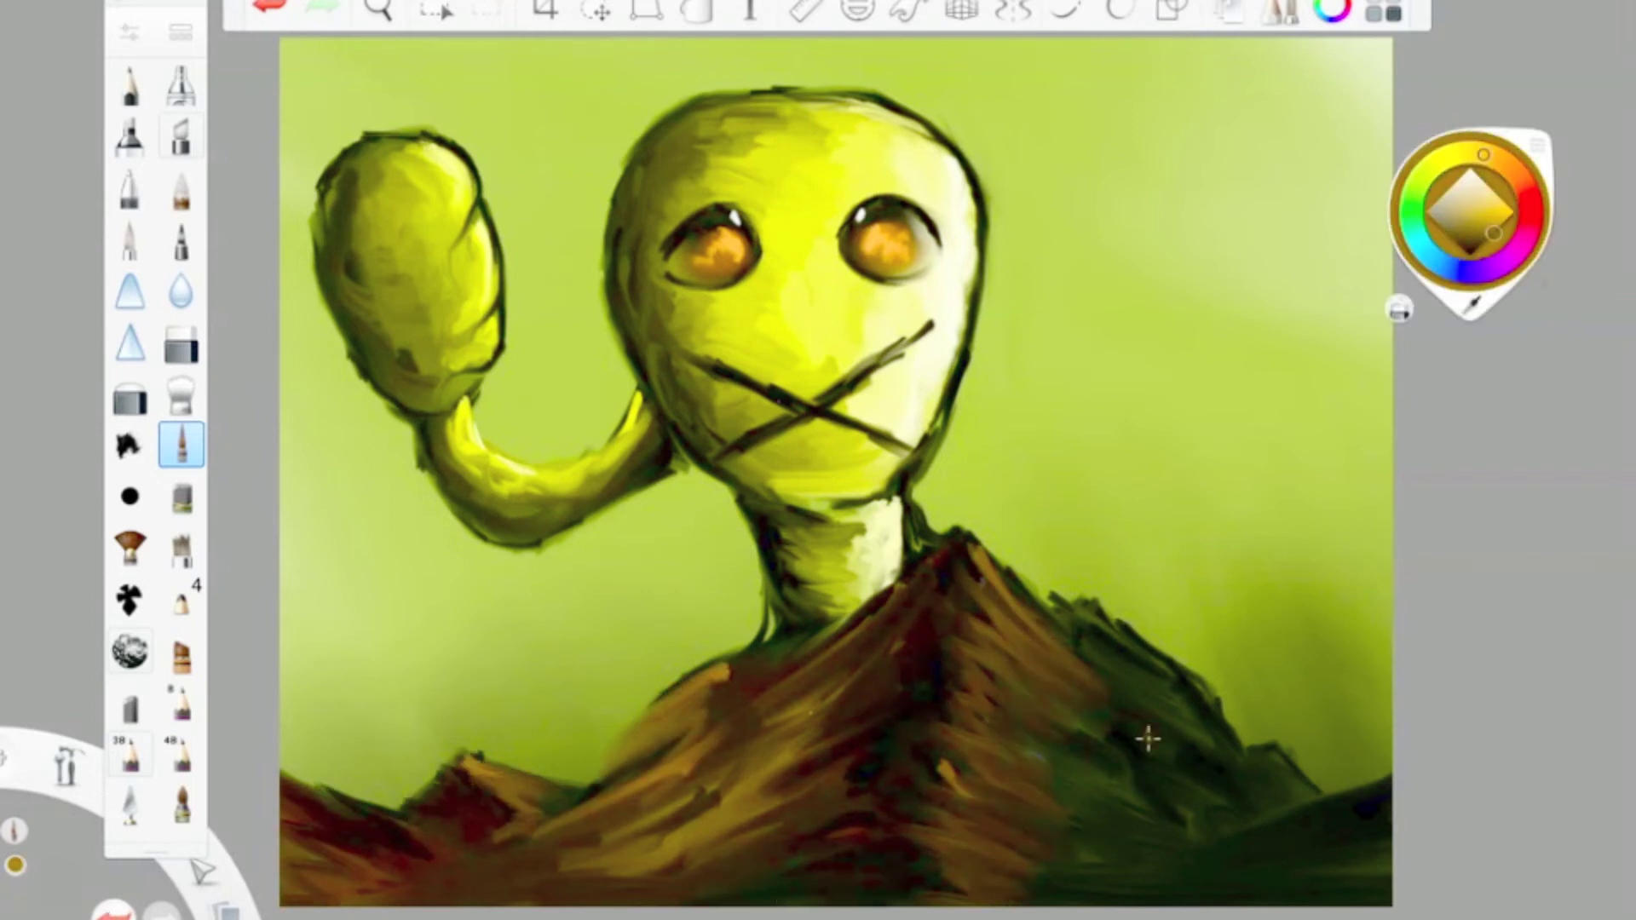
Step: Add brighter golden-brown diagonal strokes down the middle of the mountain's right face to the base
drag(1056, 618, 1018, 707)
drag(1061, 741, 1009, 852)
drag(1108, 664, 1006, 767)
drag(1116, 775, 1014, 907)
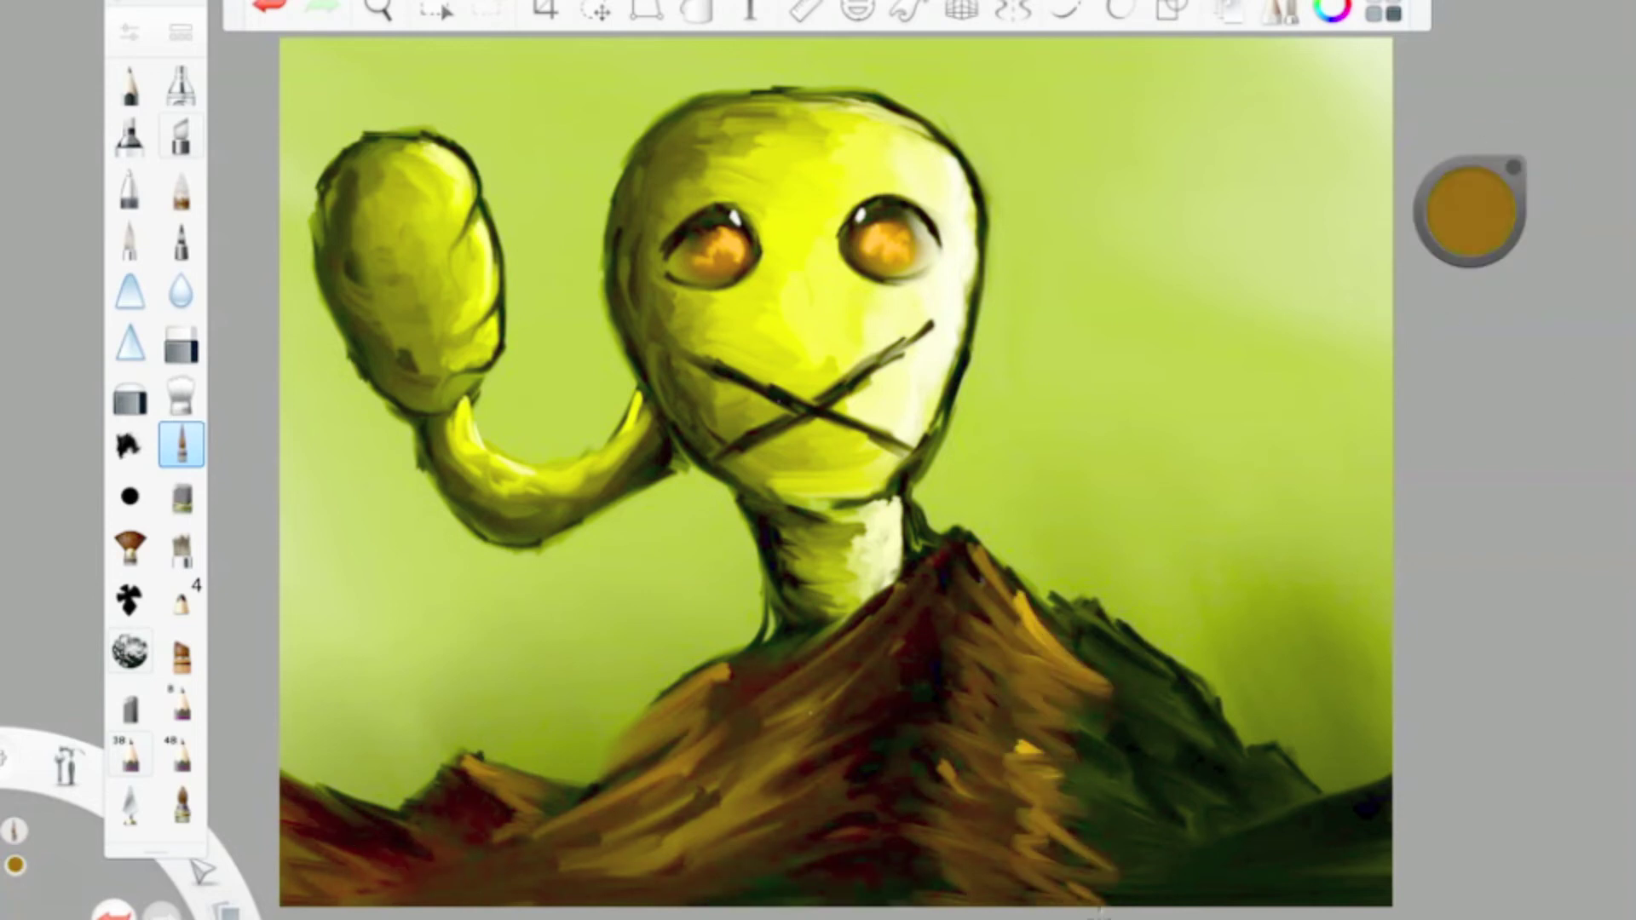
Step: Tone down the golden strokes on the mountain's right face and left slope with dark red-brown
drag(1501, 215, 1479, 391)
drag(1056, 635, 1150, 880)
drag(860, 656, 750, 817)
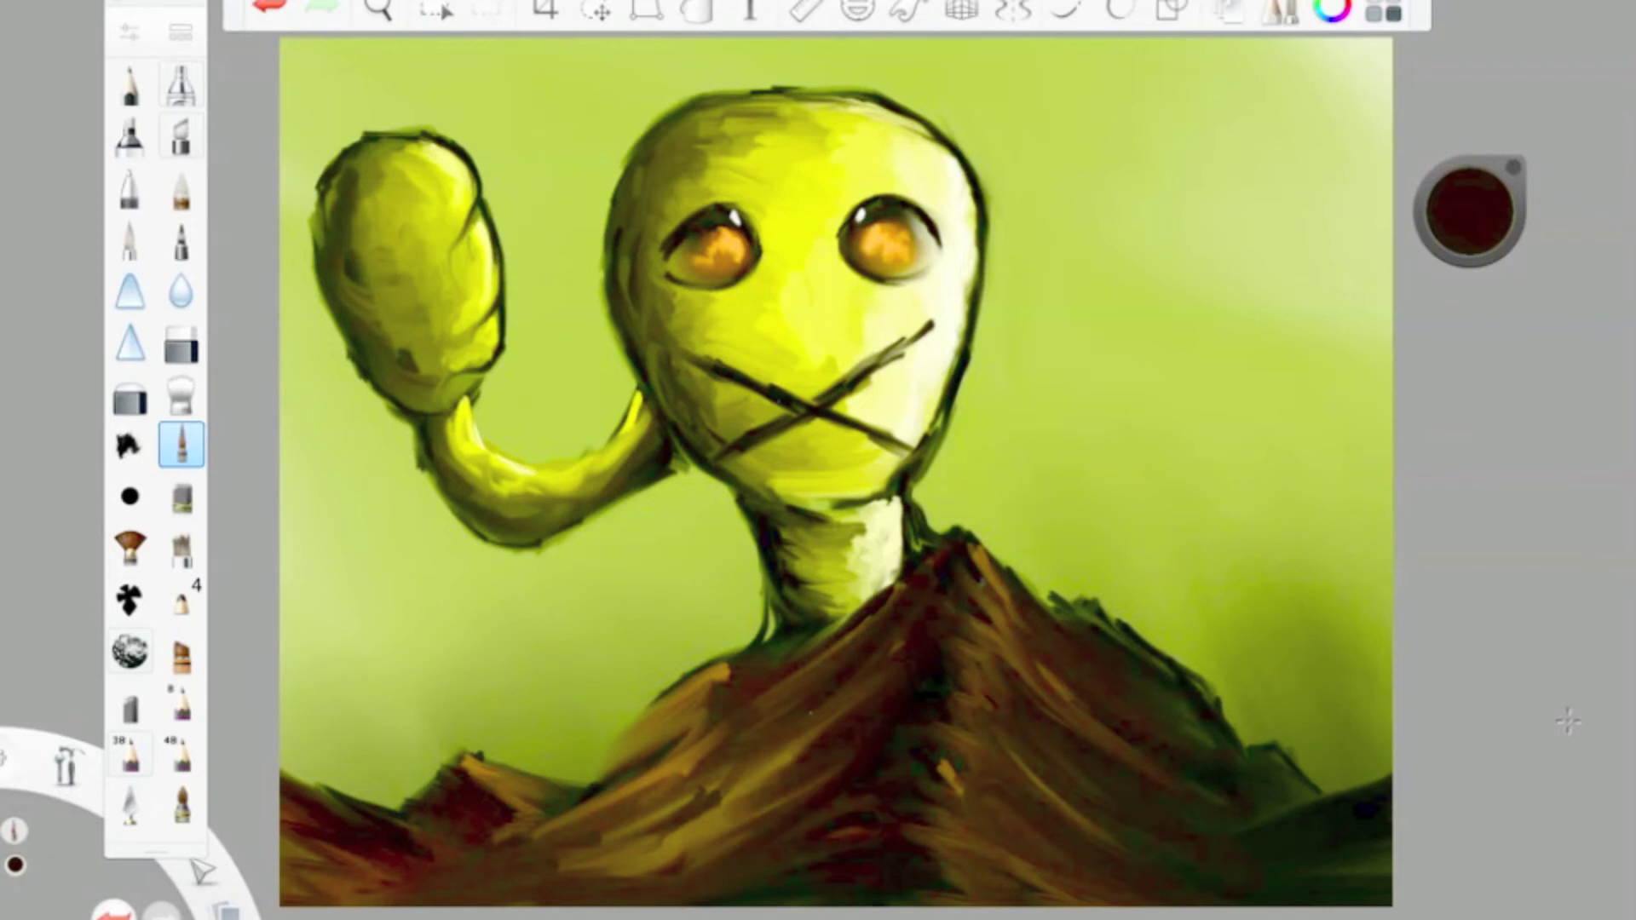
alt+click(1026, 749)
click(1074, 423)
key(ctrl+z)
Step: Blend dark red-brown over the peak, central ridge, left slope and small left hill
mouse_move(945, 583)
mouse_down()
mouse_move(810, 847)
mouse_move(724, 891)
mouse_move(803, 796)
mouse_move(741, 886)
mouse_up()
alt+click(869, 621)
mouse_move(1022, 545)
mouse_down()
mouse_move(958, 634)
mouse_move(933, 860)
mouse_up()
drag(752, 727, 541, 837)
drag(876, 759, 606, 867)
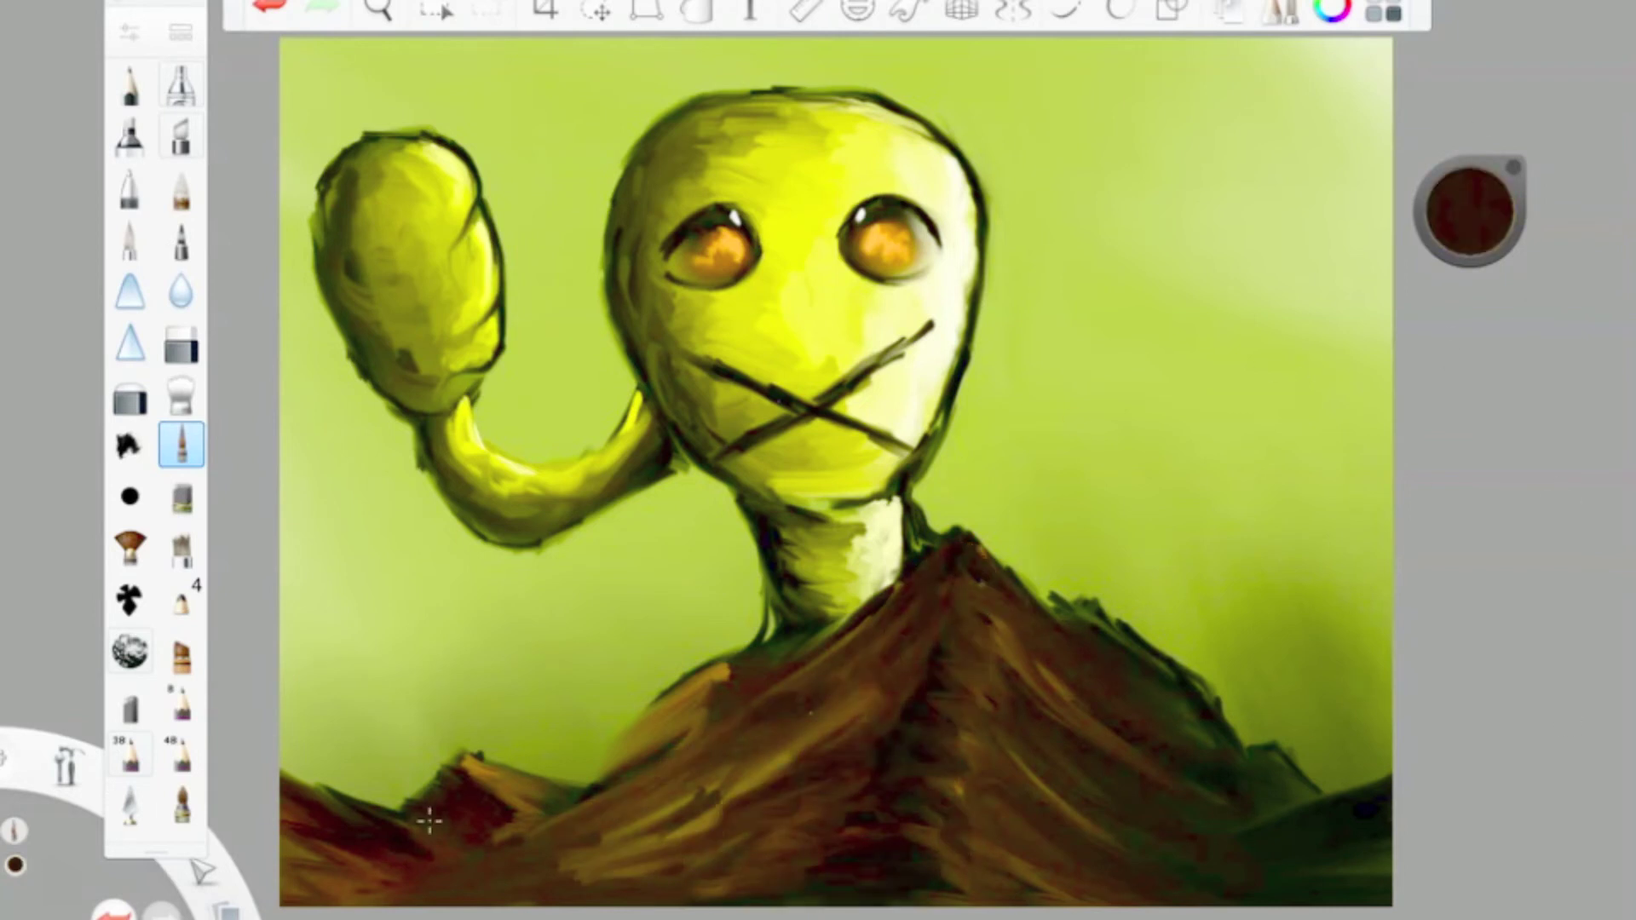
drag(427, 818, 524, 756)
Step: Highlight the mountain's right face and outer right slope with golden-brown strokes
alt+click(1077, 766)
alt+click(1041, 722)
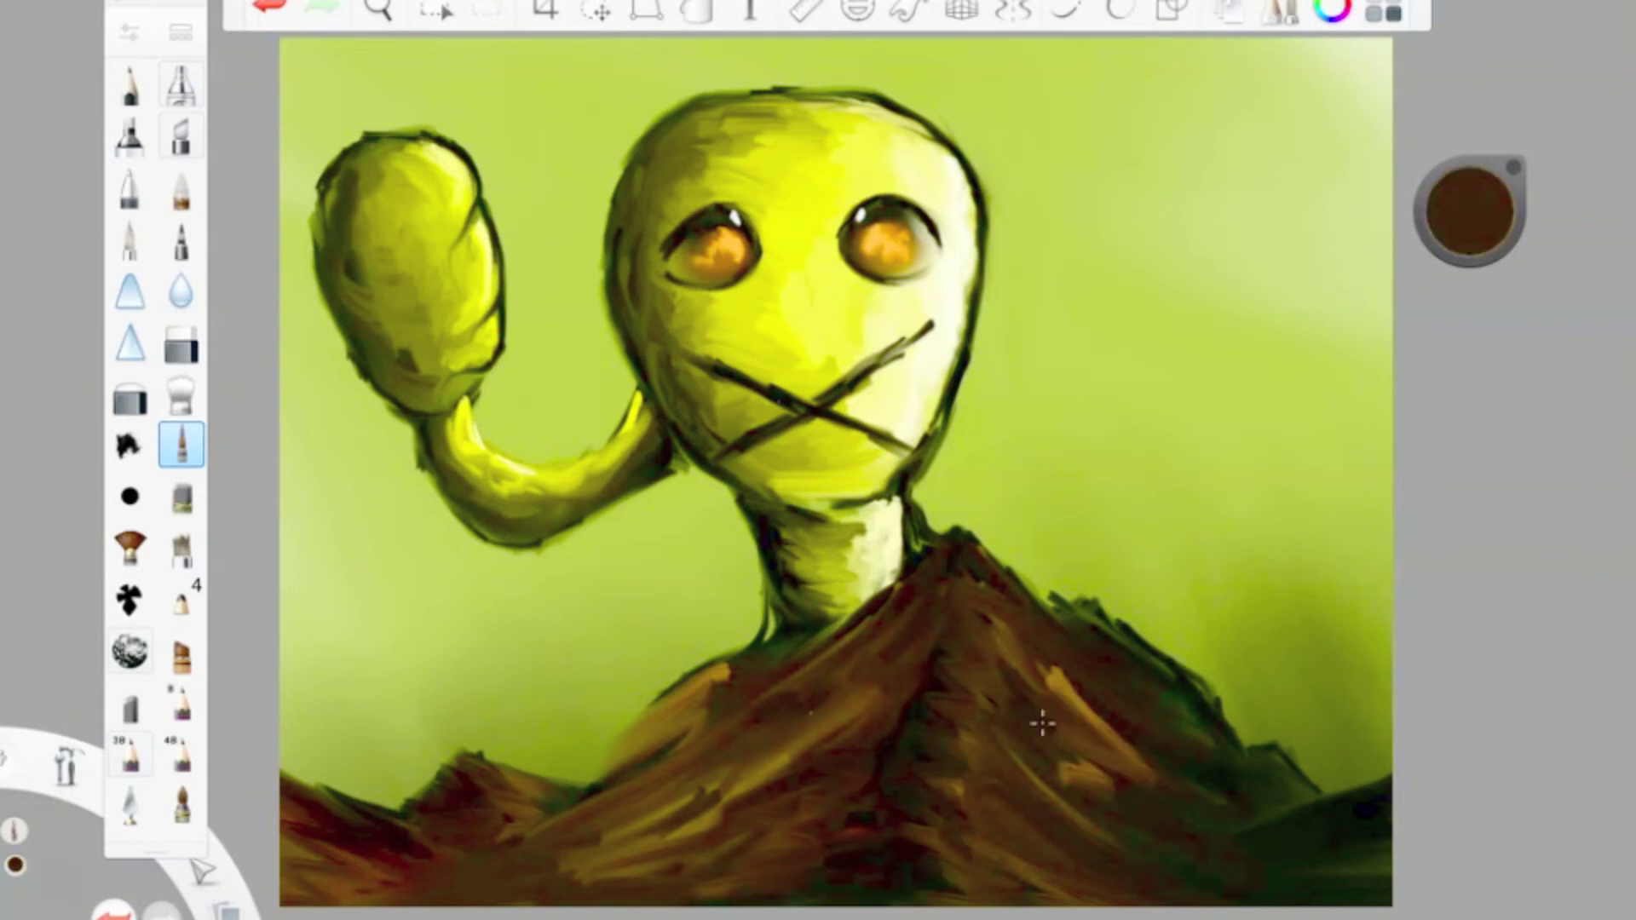
drag(1469, 208, 1475, 98)
drag(1274, 796, 1214, 750)
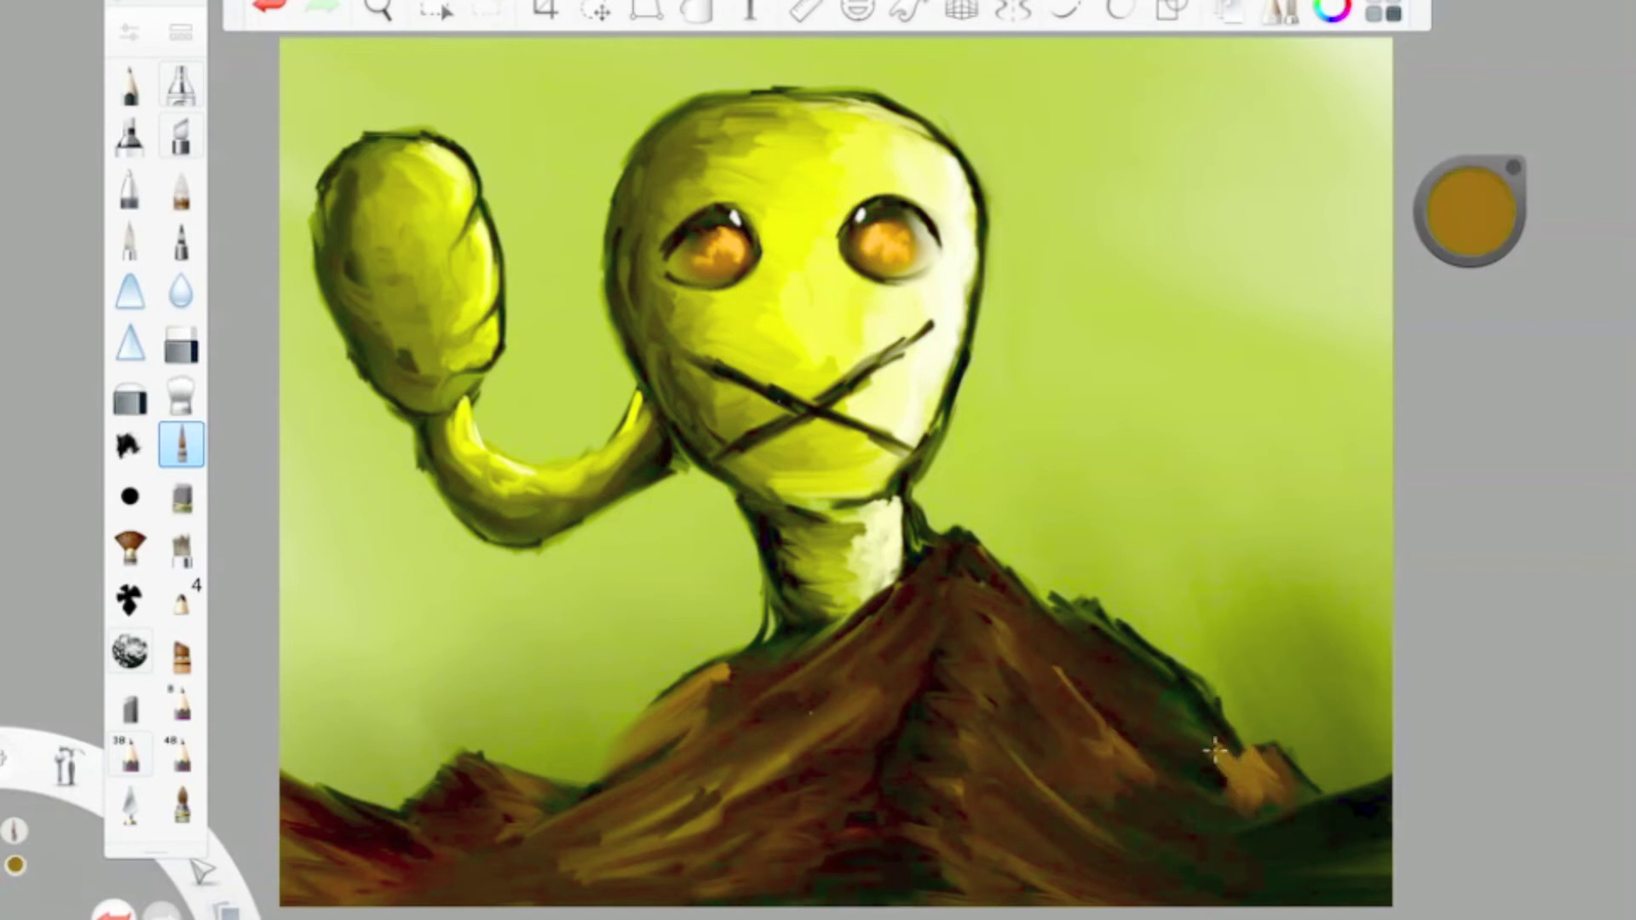
drag(1240, 681, 1069, 597)
drag(1108, 648, 971, 554)
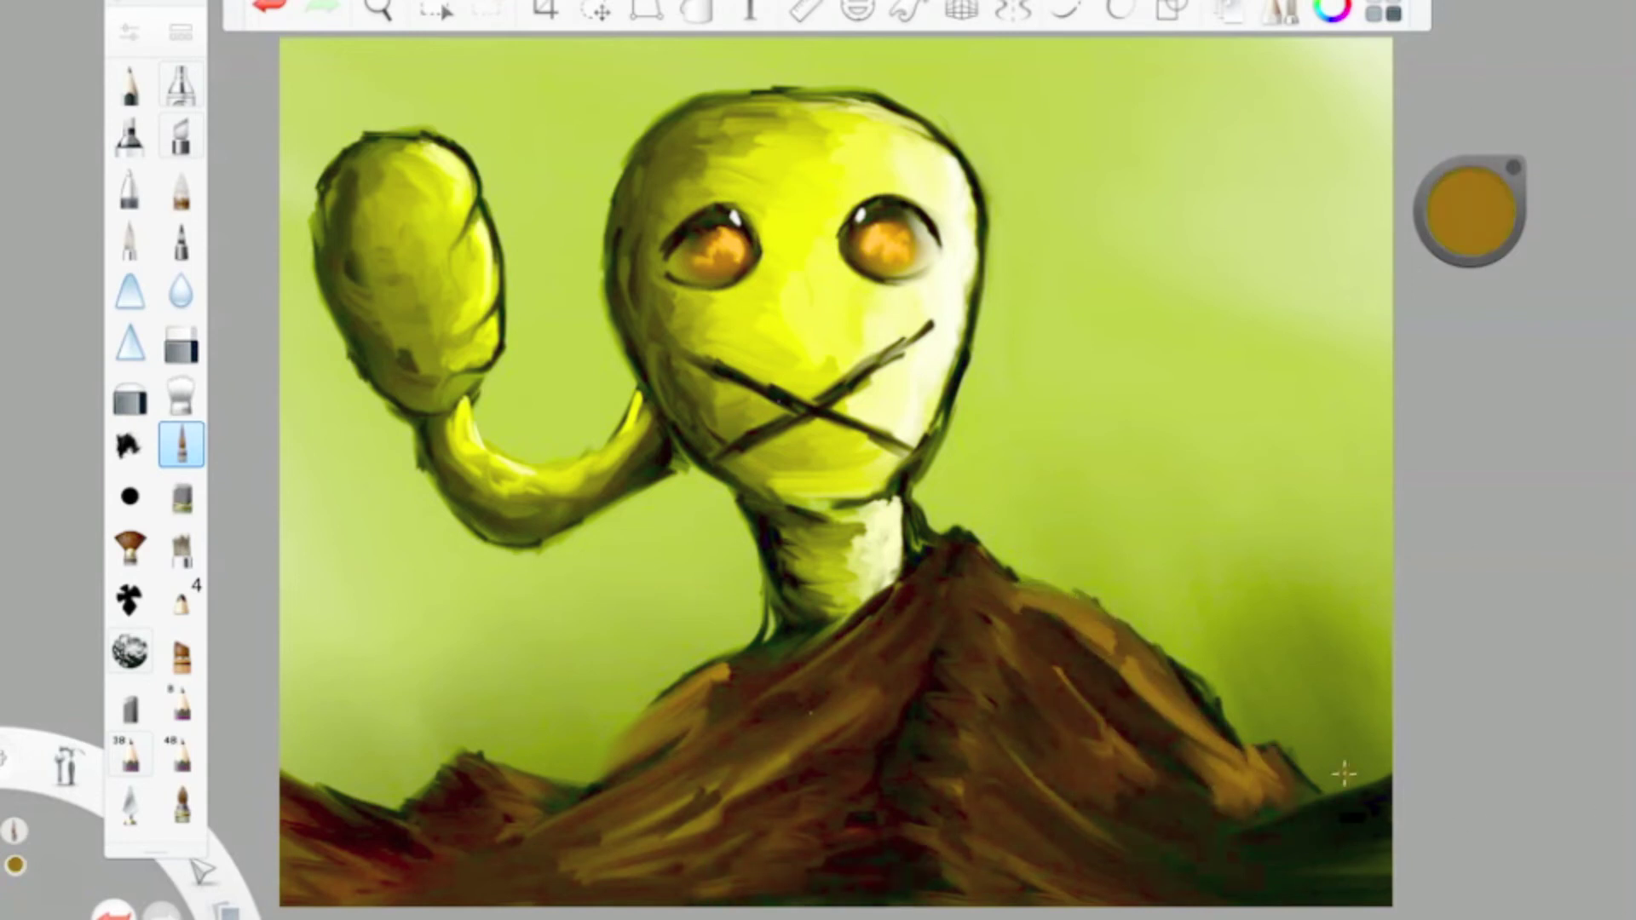
Step: Define the outer right slope with dark strokes and carry brown rock texture onto the low hill at the lower right
drag(1469, 209, 1473, 256)
mouse_move(1261, 809)
mouse_down()
mouse_move(1184, 677)
mouse_move(1039, 580)
mouse_up()
drag(1218, 767, 996, 567)
drag(1469, 213, 1470, 191)
click(1470, 209)
drag(1363, 886, 1205, 686)
drag(1141, 742, 1006, 562)
Step: Draw a black oval eye on the raised bulb-like hand and shade its interior with dark strokes
click(1476, 220)
drag(1476, 219, 1477, 256)
click(130, 32)
click(130, 33)
drag(346, 259, 415, 228)
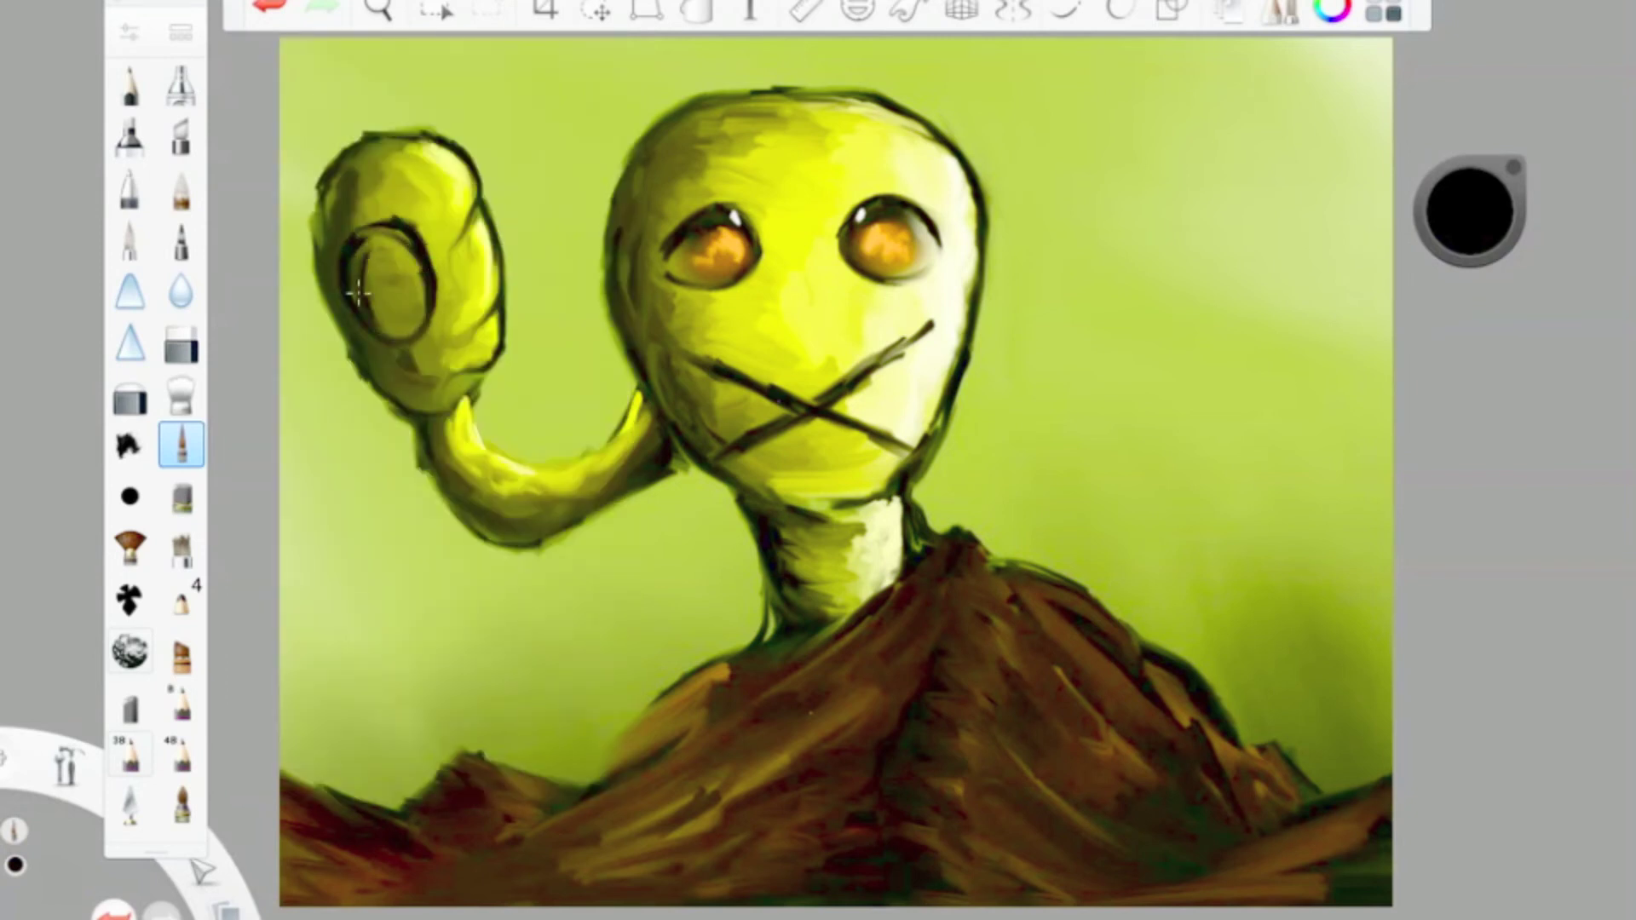
click(130, 33)
click(130, 32)
drag(400, 256, 388, 324)
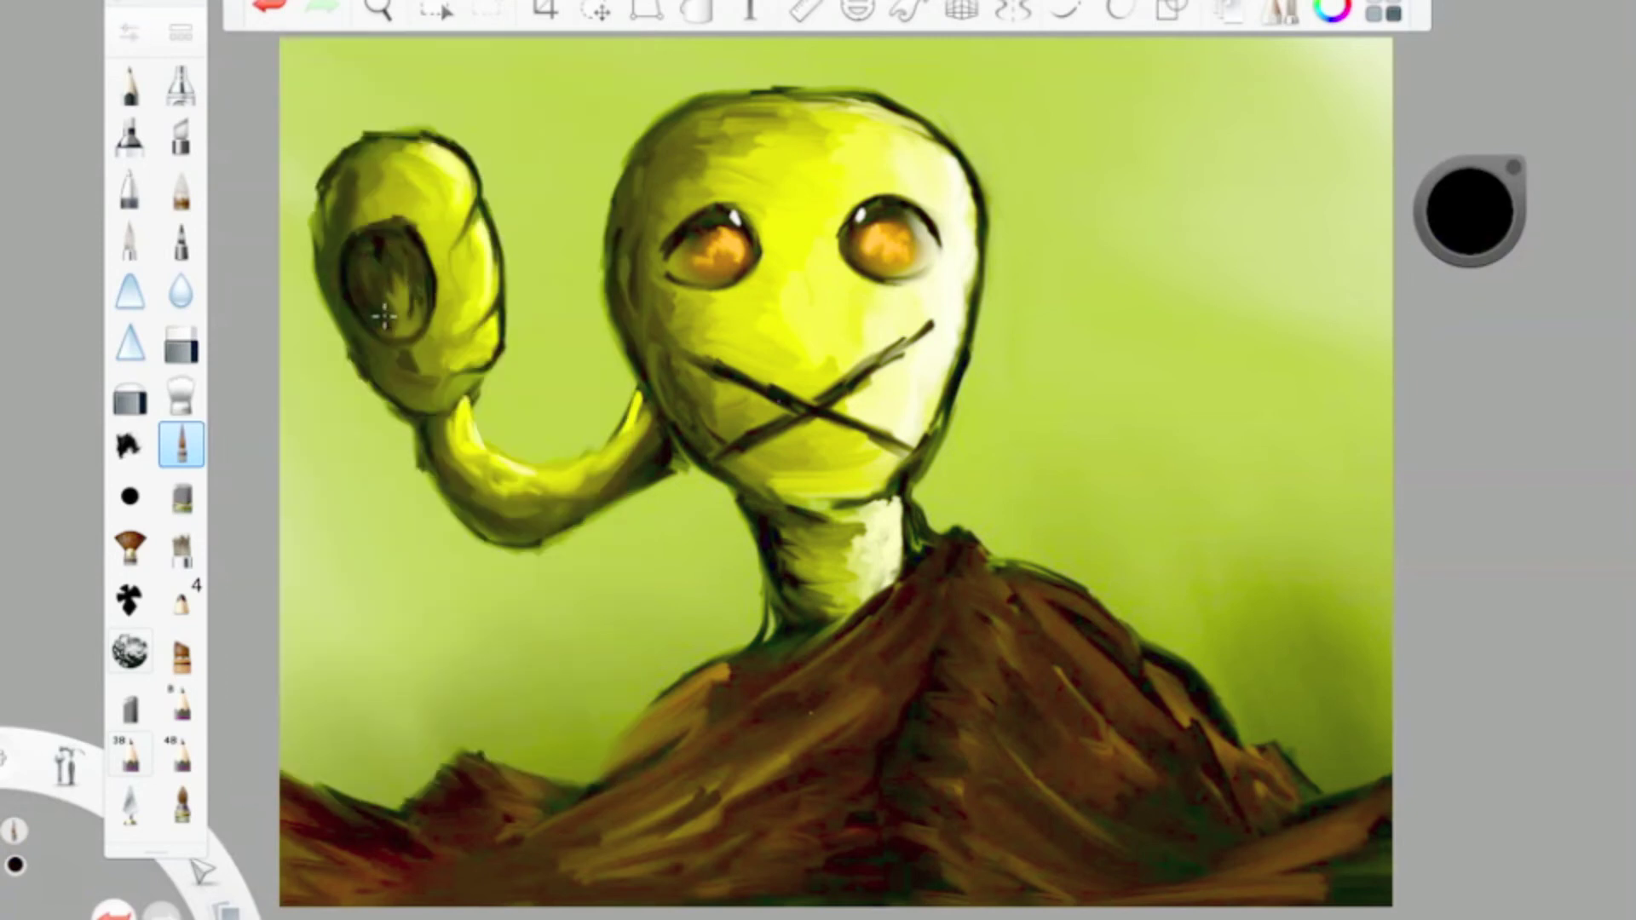
Step: Fill the hand's oval eye with olive brown and lighten its lower part with pale yellow strokes
click(1469, 213)
mouse_move(400, 264)
mouse_down()
mouse_move(383, 322)
mouse_move(358, 283)
mouse_up()
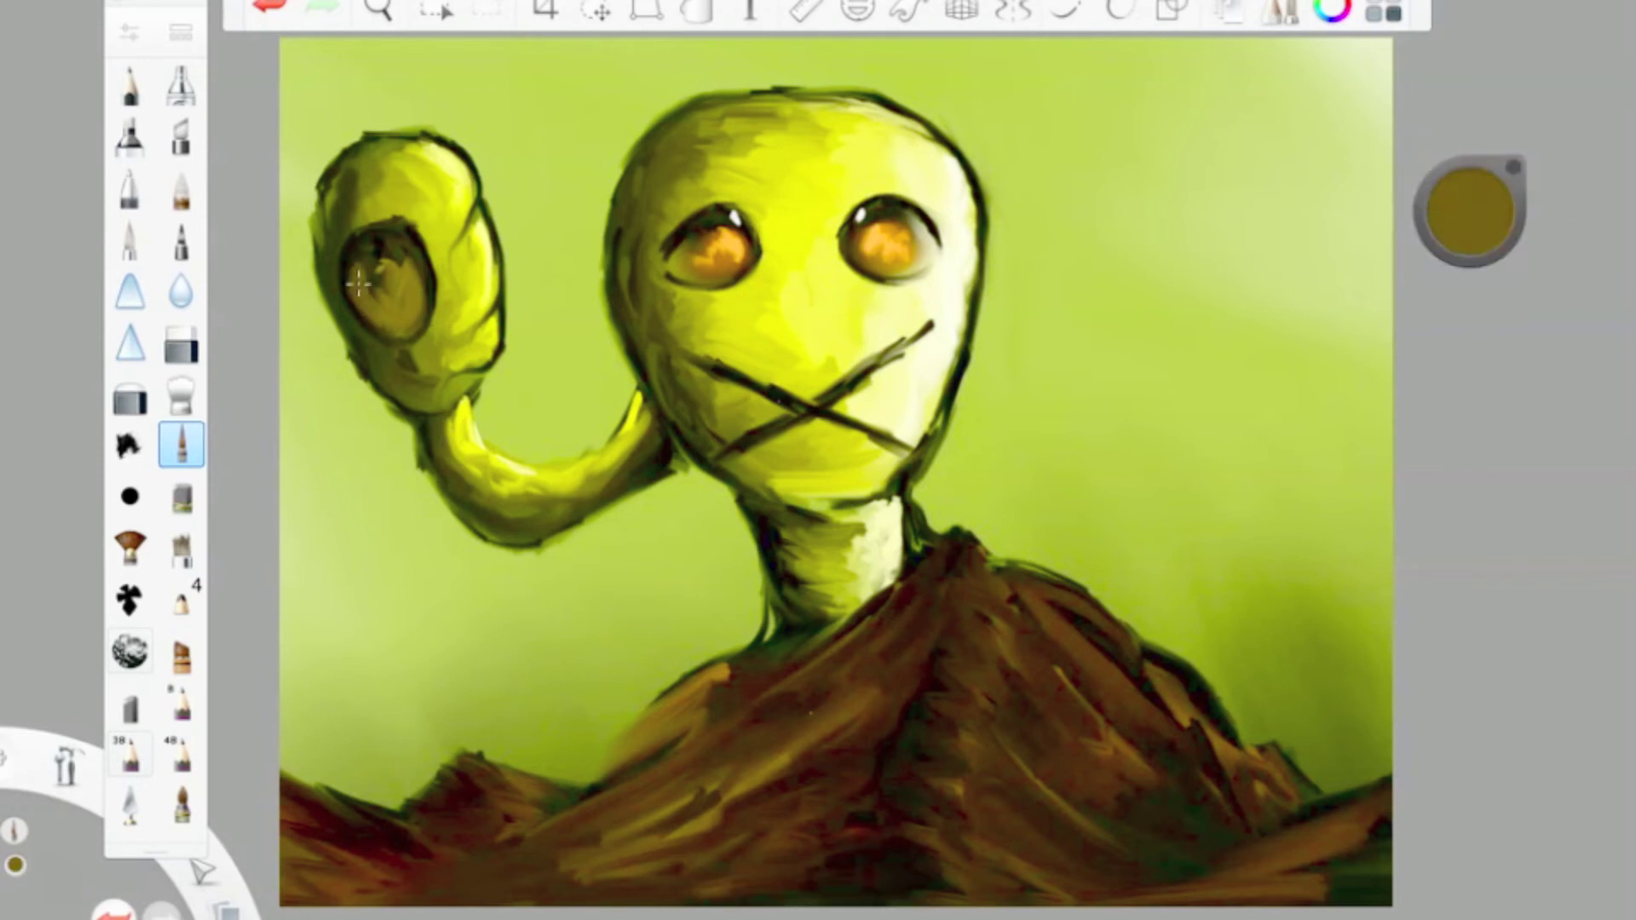
drag(1480, 239, 1480, 204)
click(129, 33)
drag(288, 375, 280, 374)
click(130, 32)
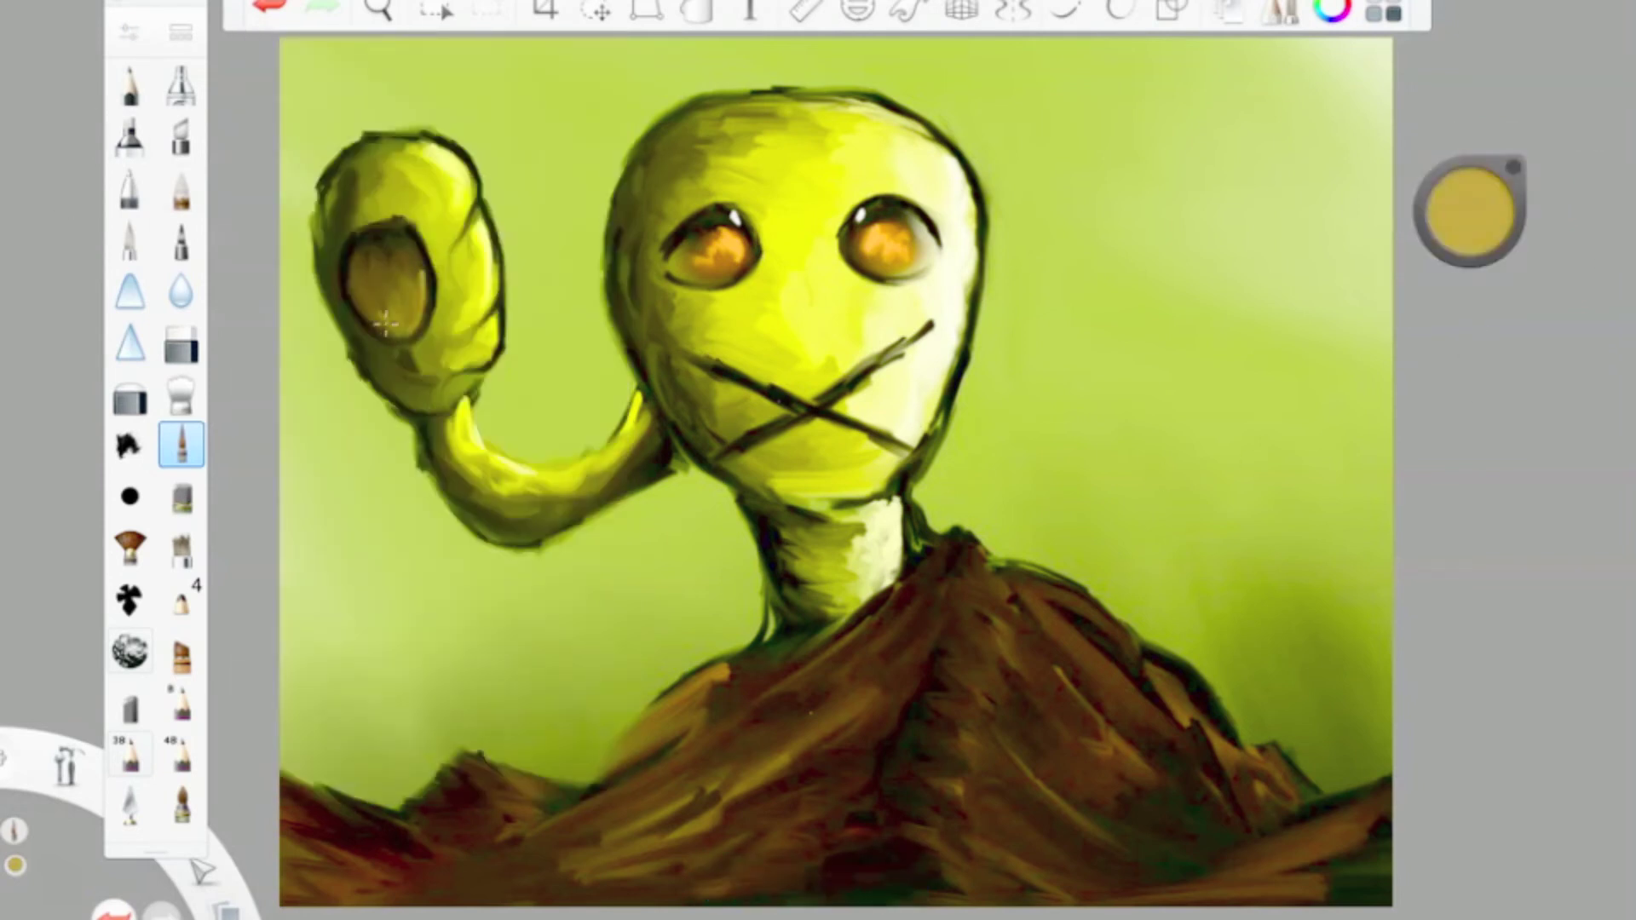
drag(1470, 230, 1470, 201)
click(1470, 209)
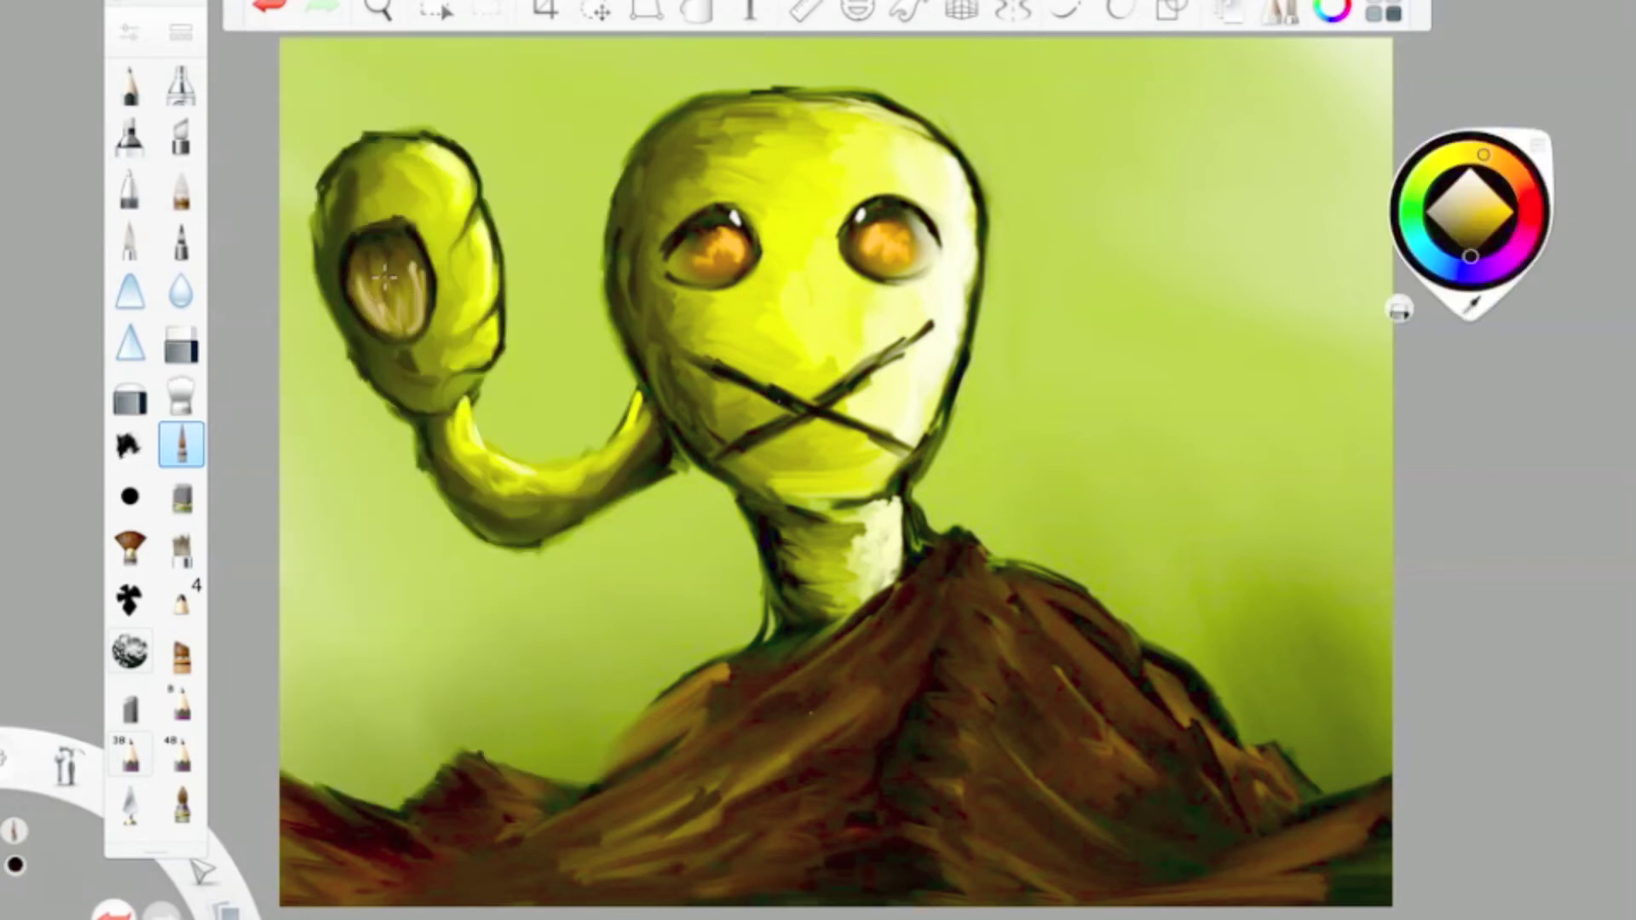
Step: Paint a red pupil with a pale pink highlight in the hand's eye and a small frowning mouth beneath it
click(1522, 173)
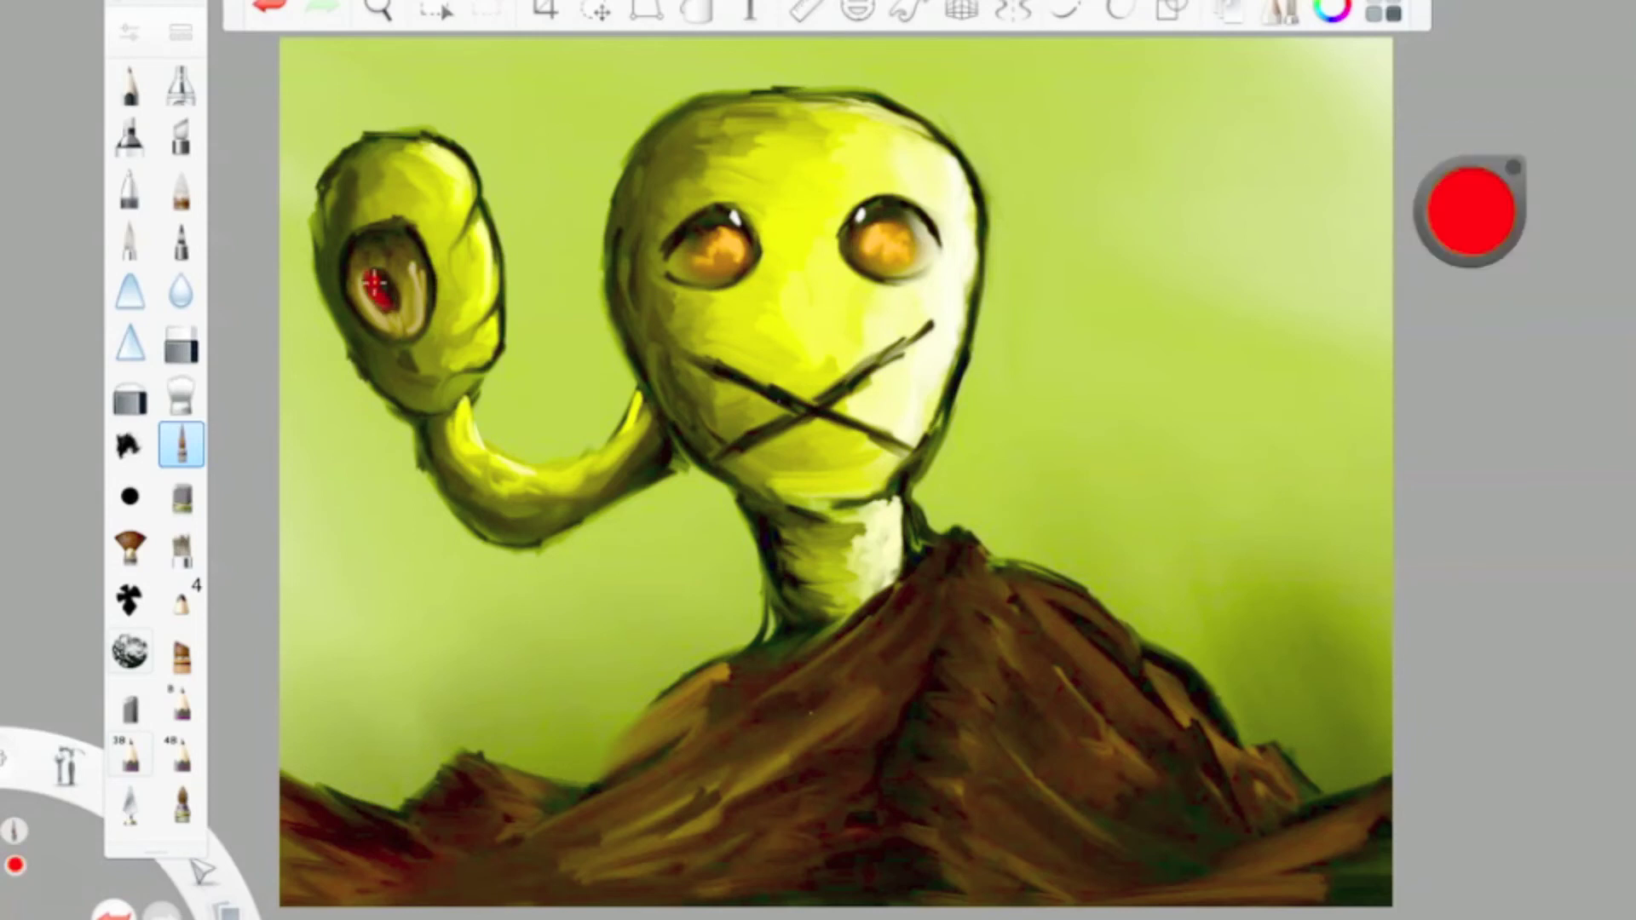
click(1470, 209)
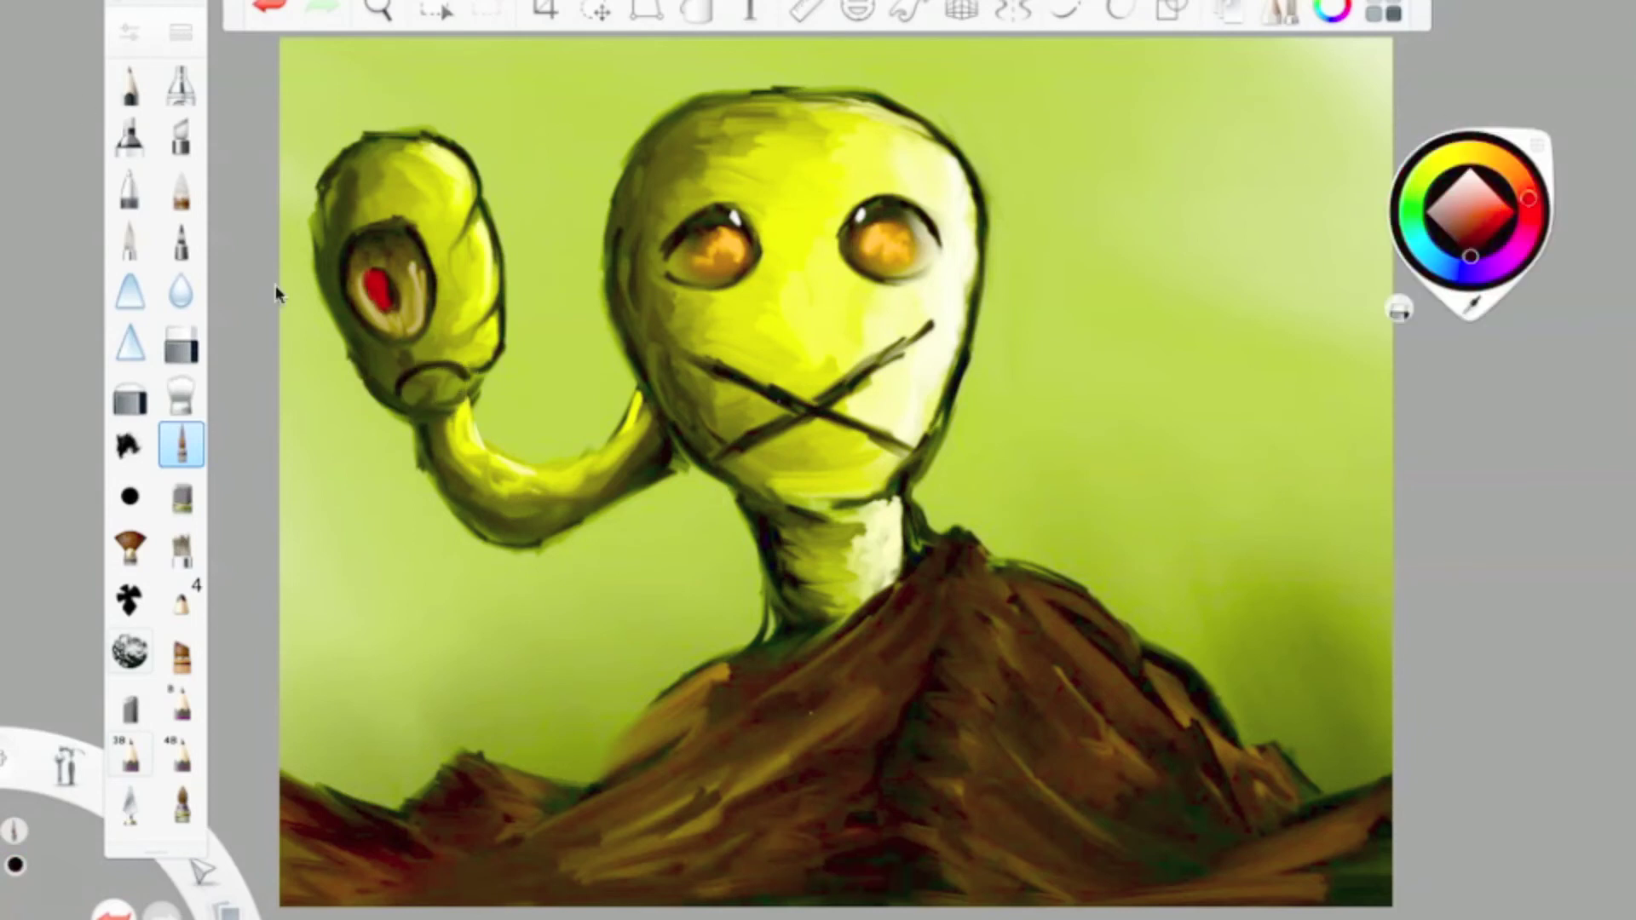
drag(368, 271, 379, 294)
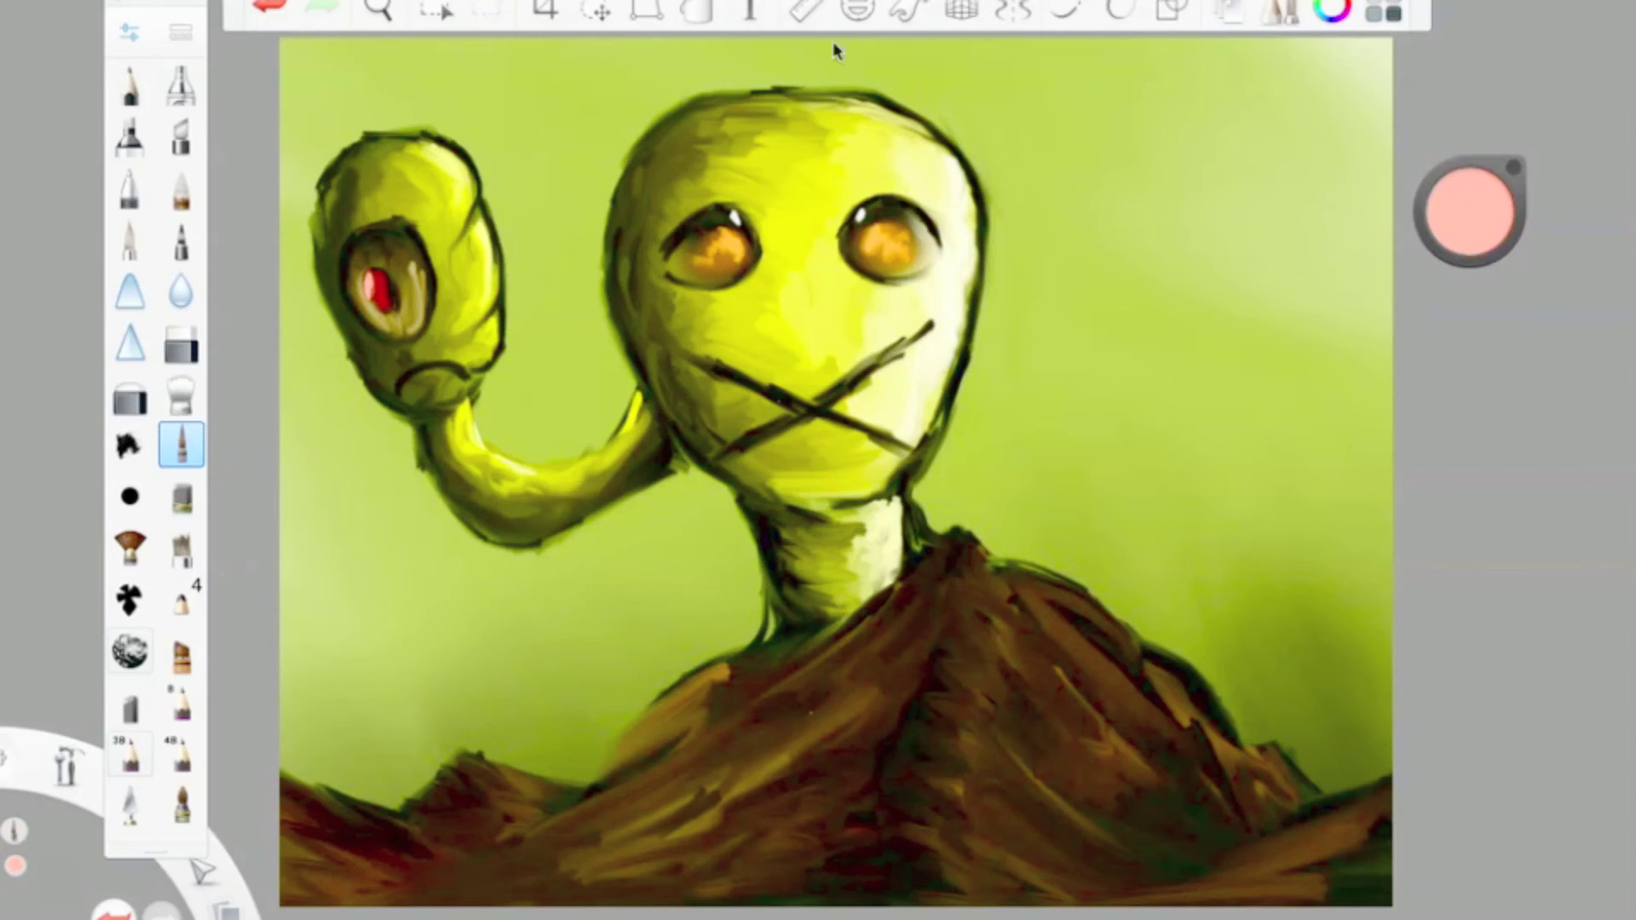
alt+click(413, 391)
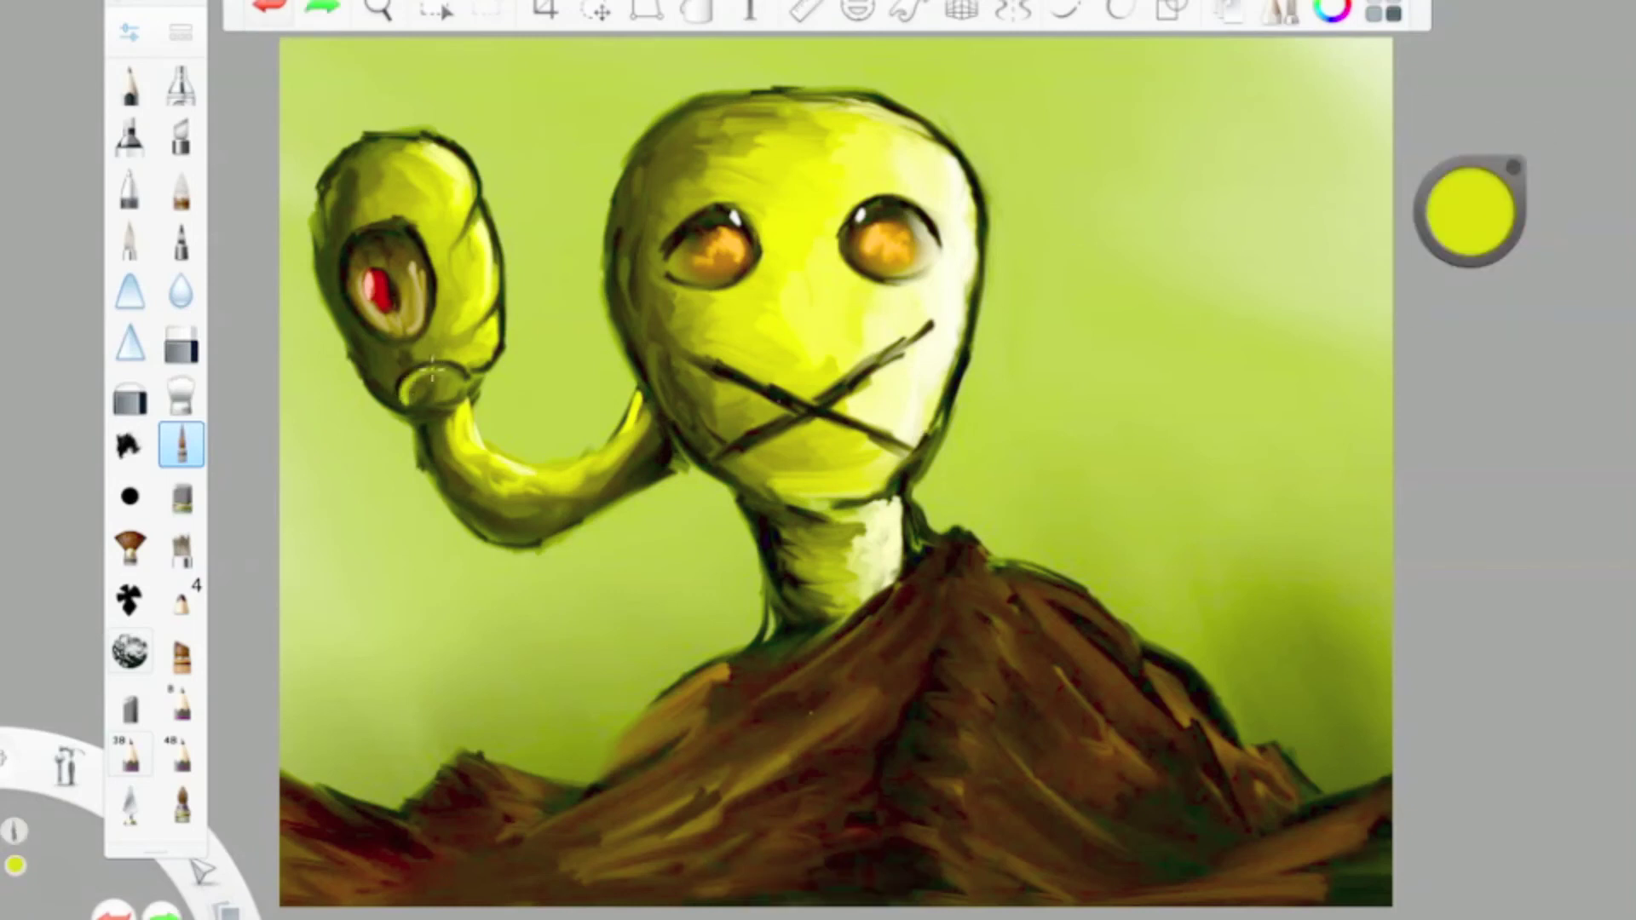
alt+click(543, 511)
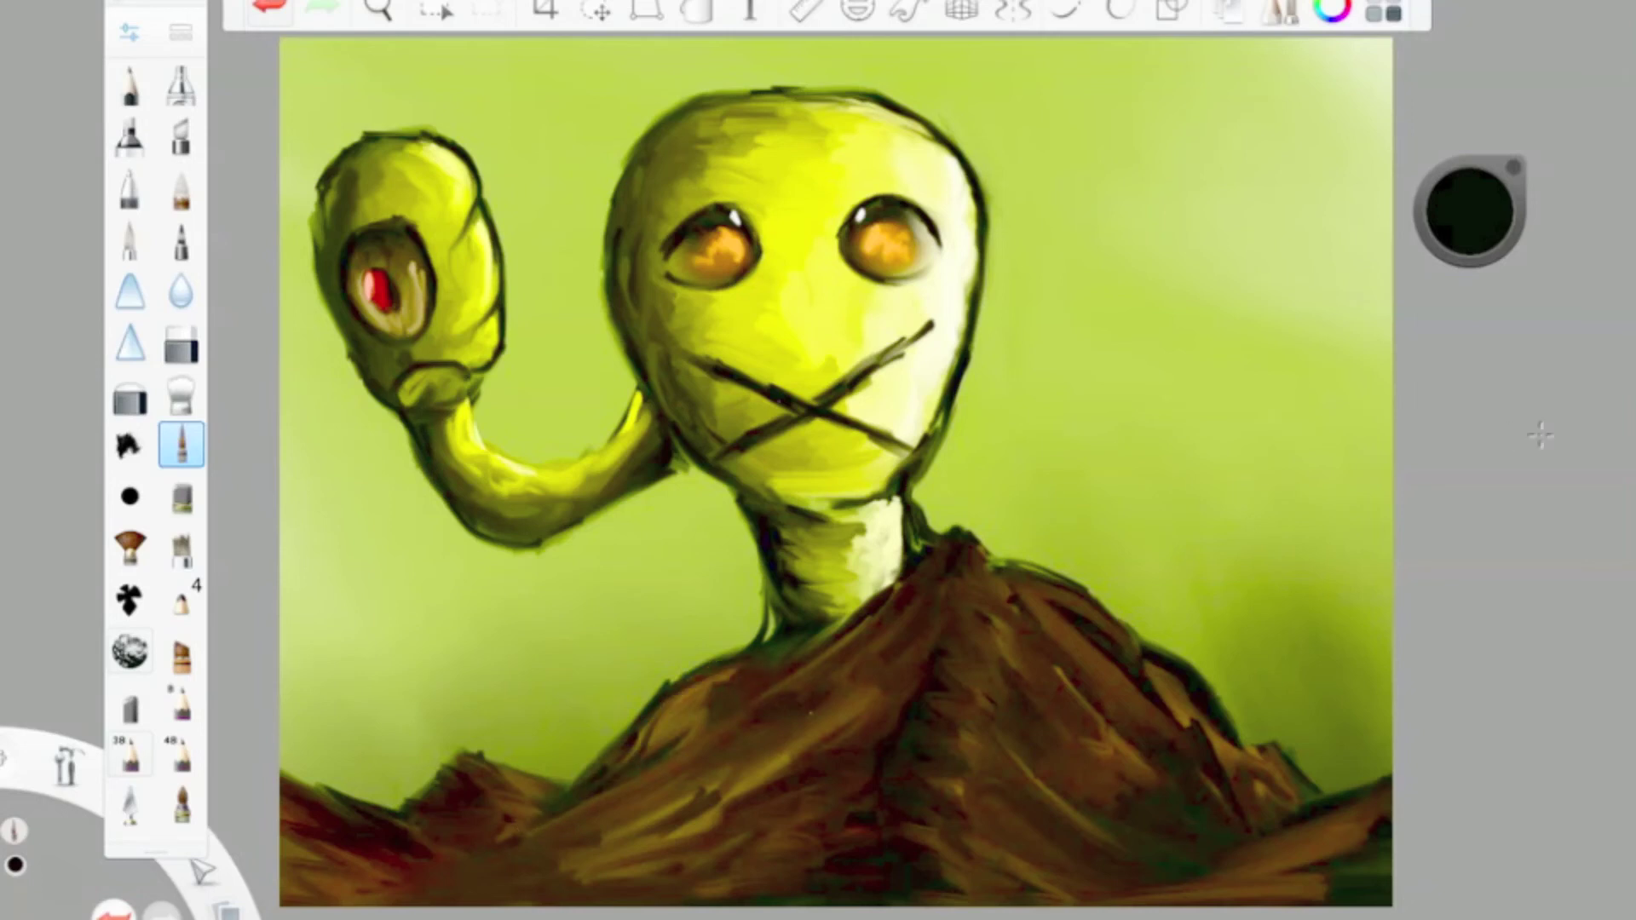
Step: Brush pale whitish-green feathery strokes down the right side of the background
drag(1540, 437, 774, 141)
drag(1468, 223, 1460, 212)
drag(1244, 51, 1361, 138)
mouse_move(1355, 281)
mouse_down()
mouse_move(1424, 522)
mouse_move(1278, 715)
mouse_up()
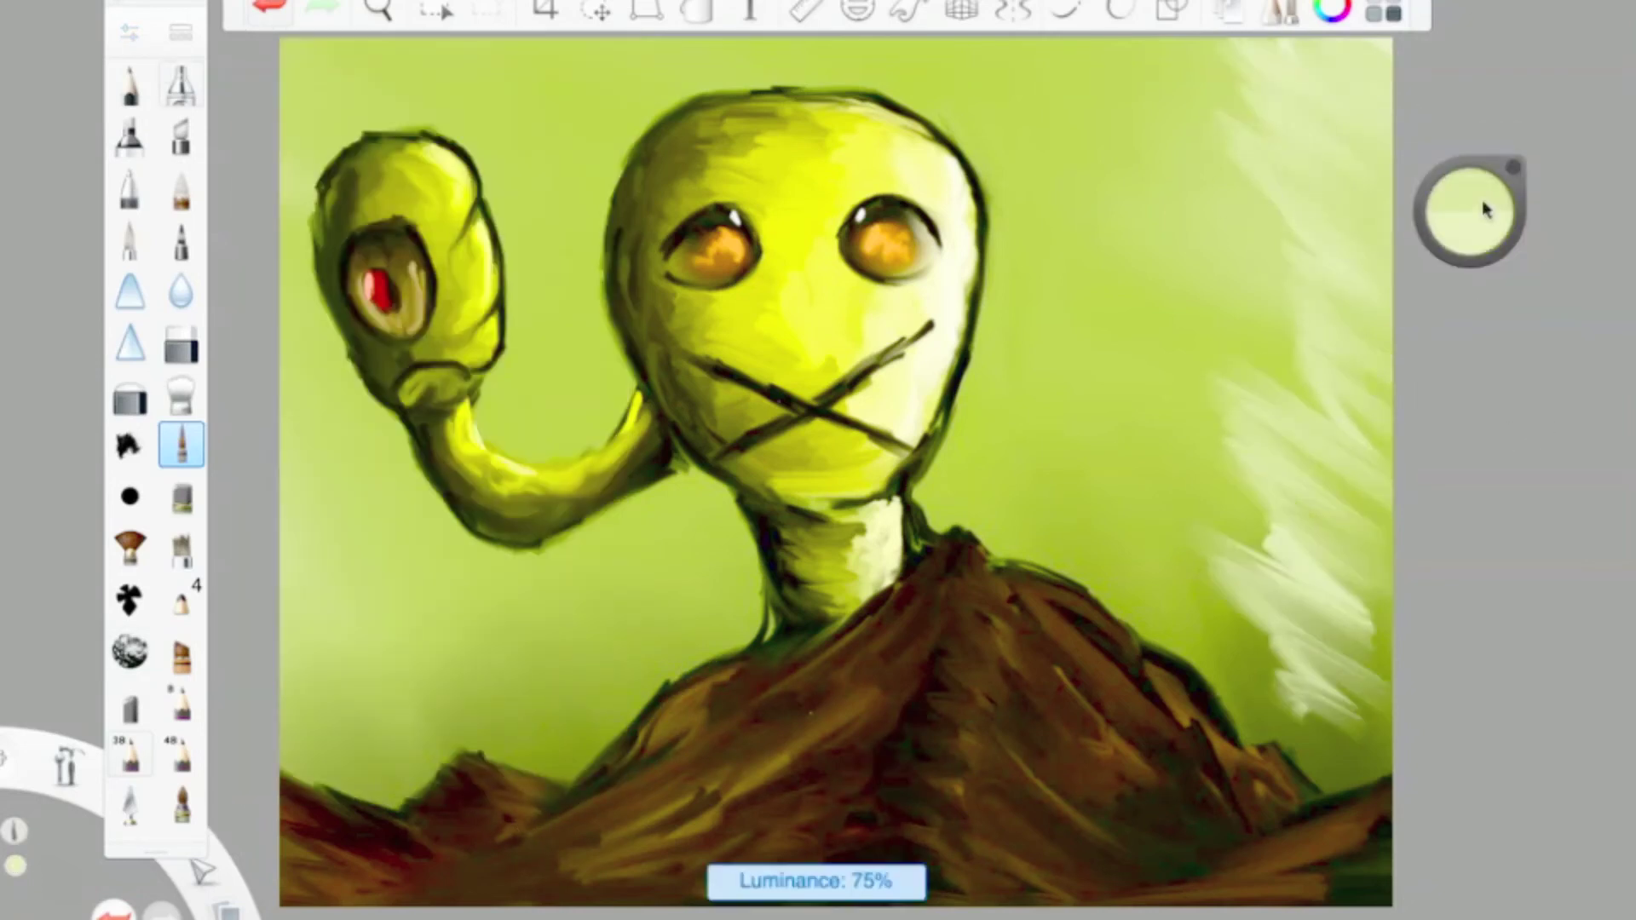
drag(1354, 477, 1277, 750)
drag(1380, 767, 1133, 401)
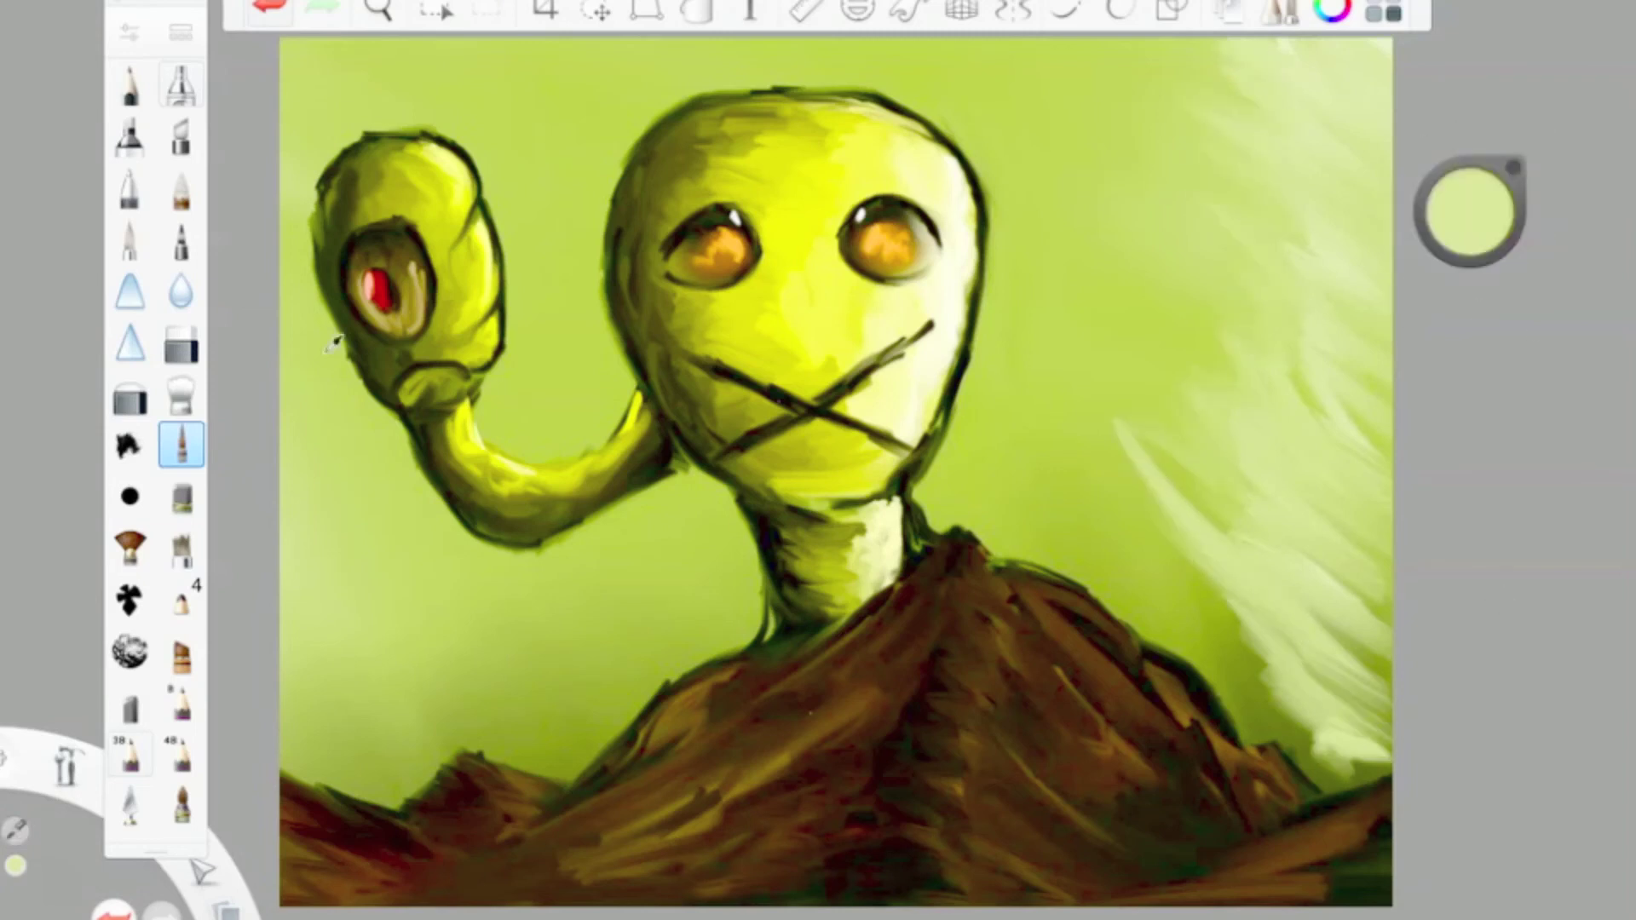
Step: Shade the hand's mouth with olive green and raise the top of the head with a darker, rounder contour
alt+click(398, 395)
mouse_move(399, 394)
mouse_down()
mouse_move(298, 381)
mouse_move(399, 396)
mouse_up()
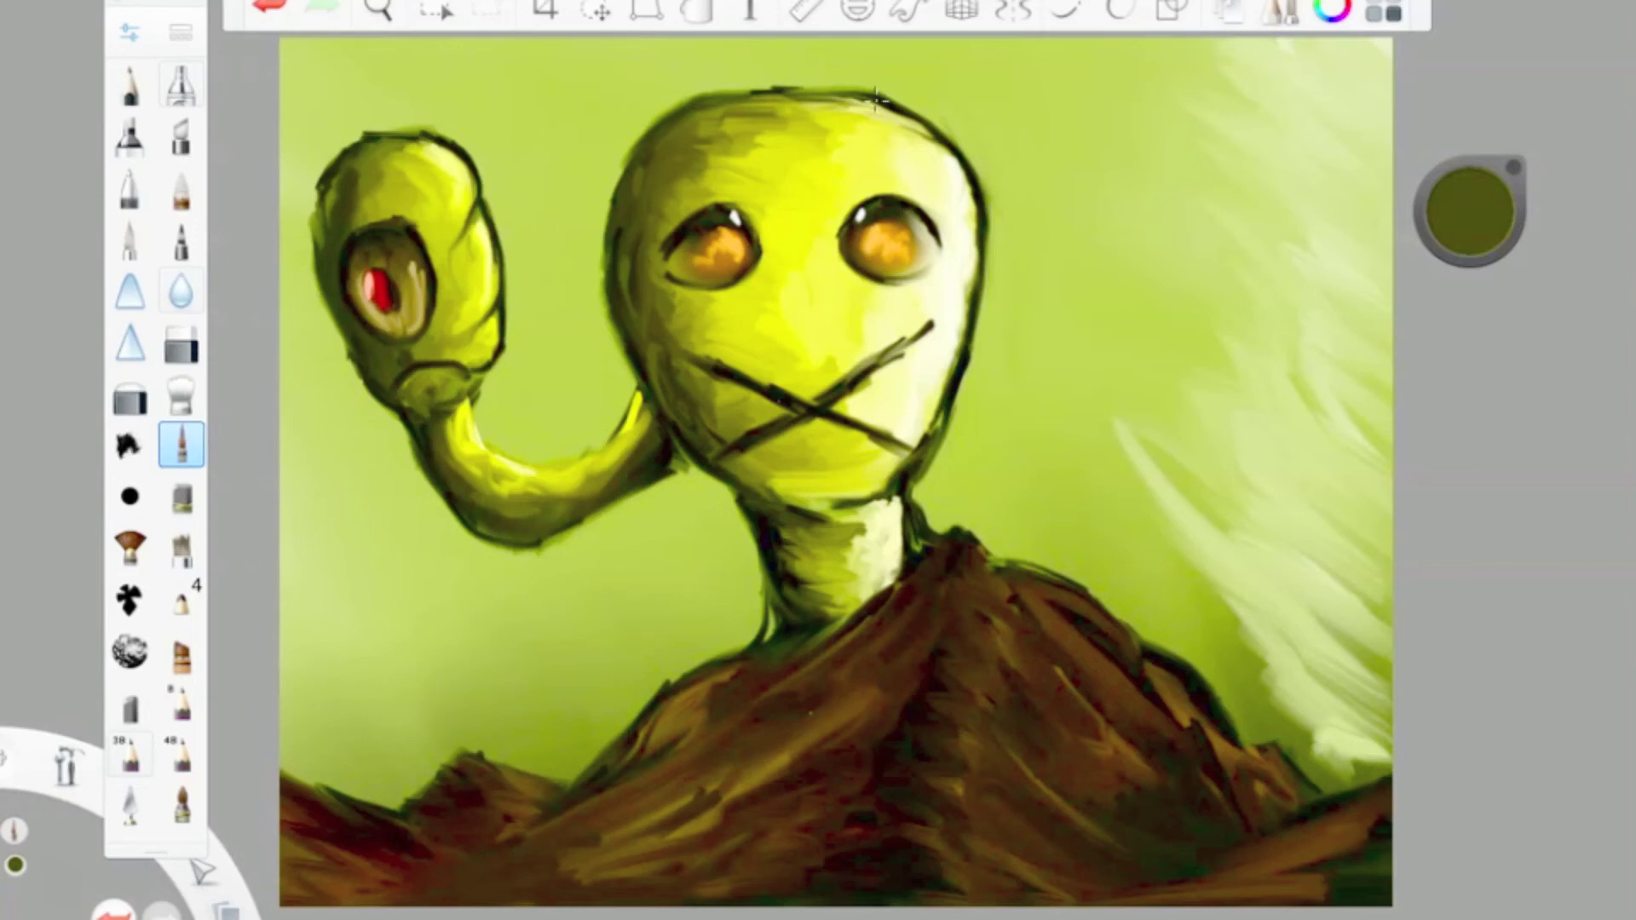
drag(649, 136, 949, 141)
alt+click(888, 96)
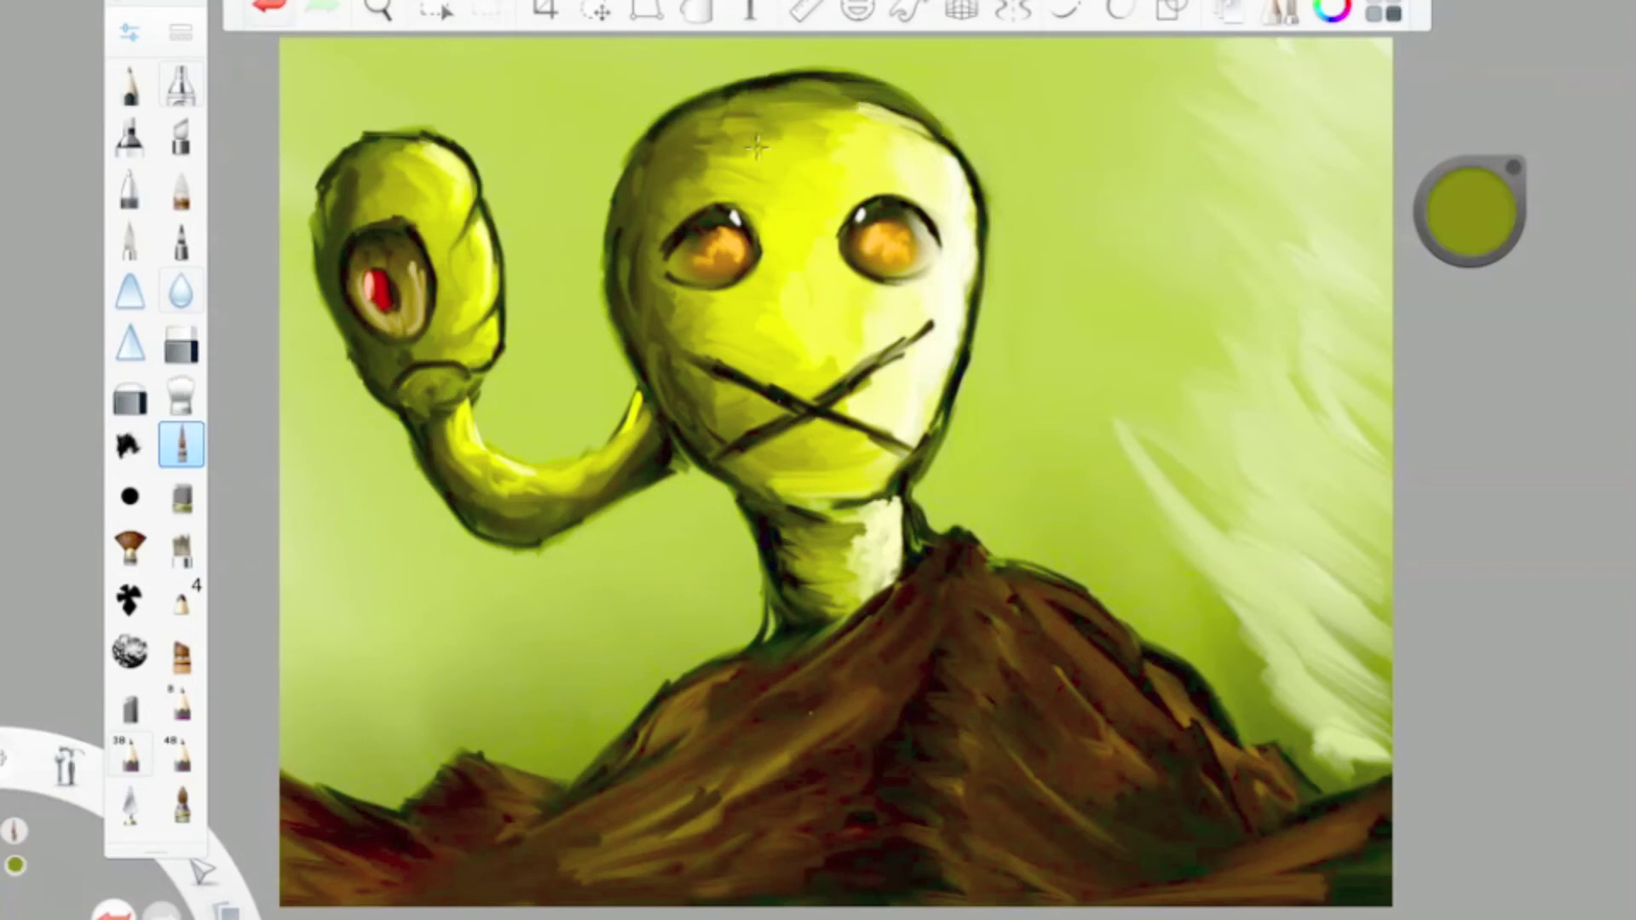
Step: Paint bright yellow-green strokes across the right background and smooth them into the pale green
alt+click(1087, 361)
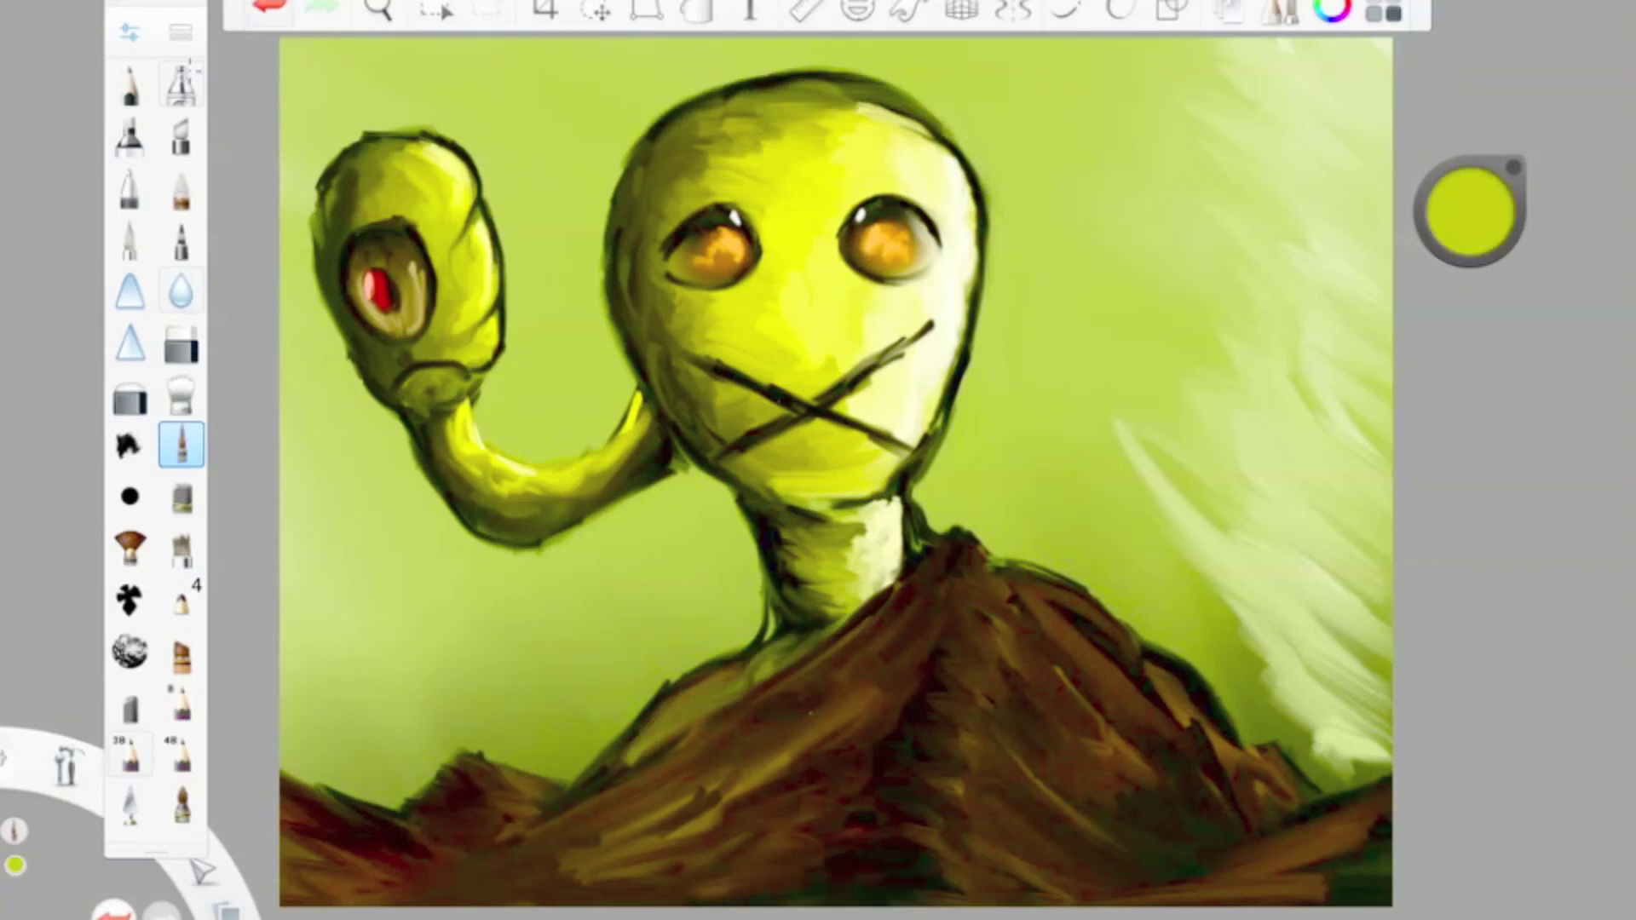
drag(1278, 102, 1380, 558)
click(129, 32)
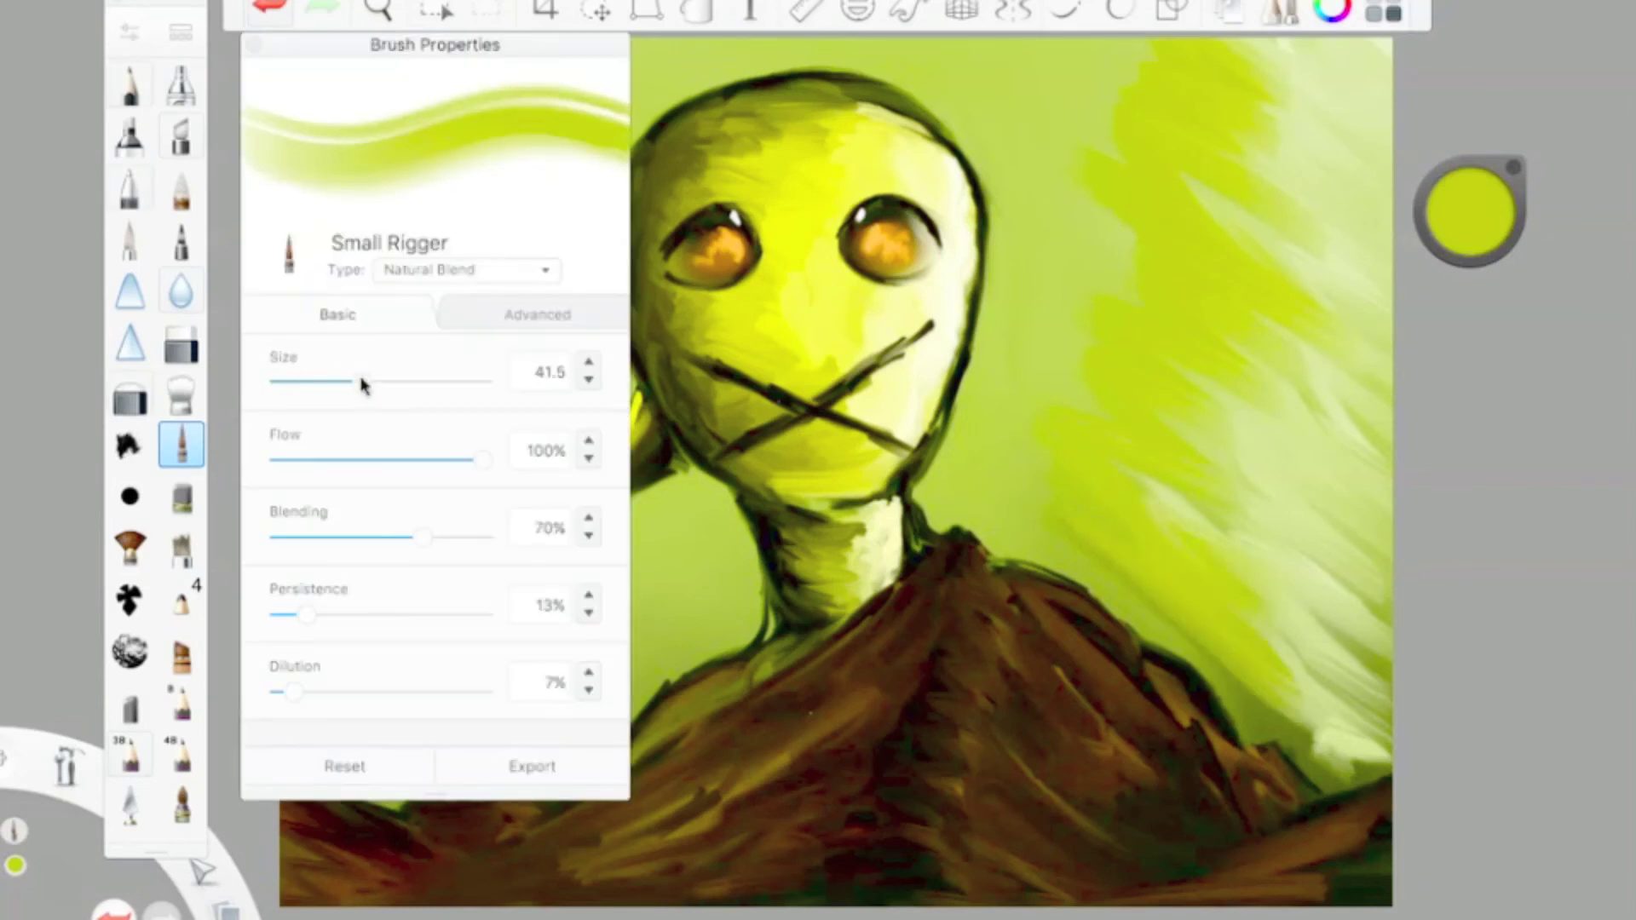
key(e)
drag(1468, 223, 1467, 183)
key(e)
mouse_move(1242, 135)
mouse_down()
mouse_move(937, 47)
mouse_move(1236, 137)
mouse_move(1108, 94)
mouse_up()
key(e)
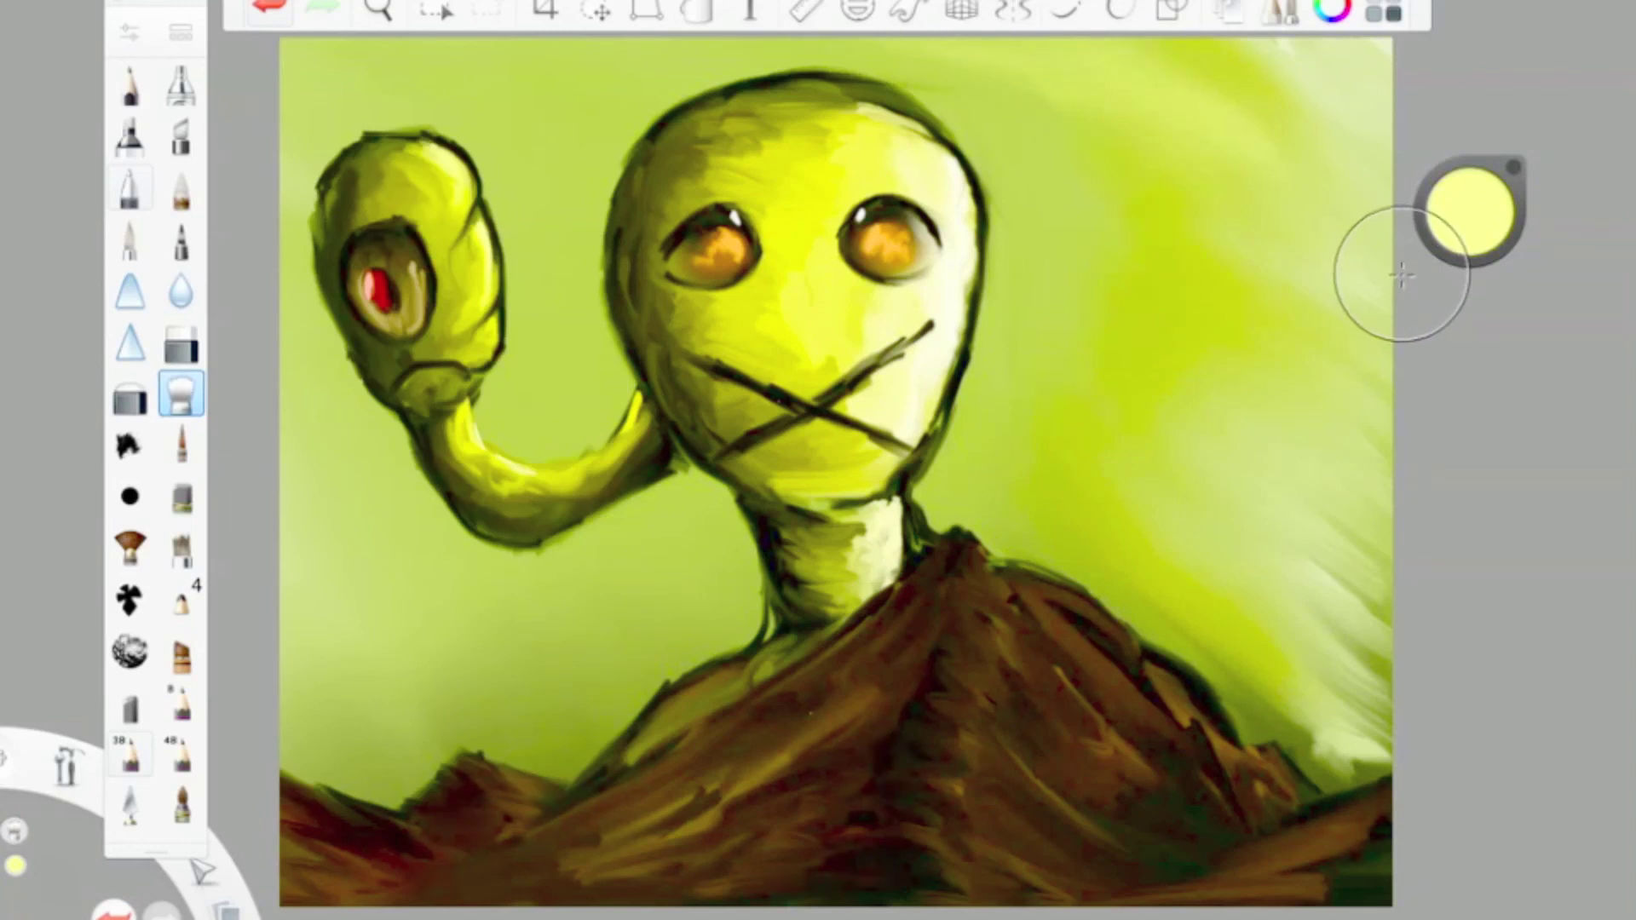
Step: Rework the mountain's right face with brown and dark diagonal strokes using the Small Rigger brush at size 9.8
alt+click(1101, 777)
key(e)
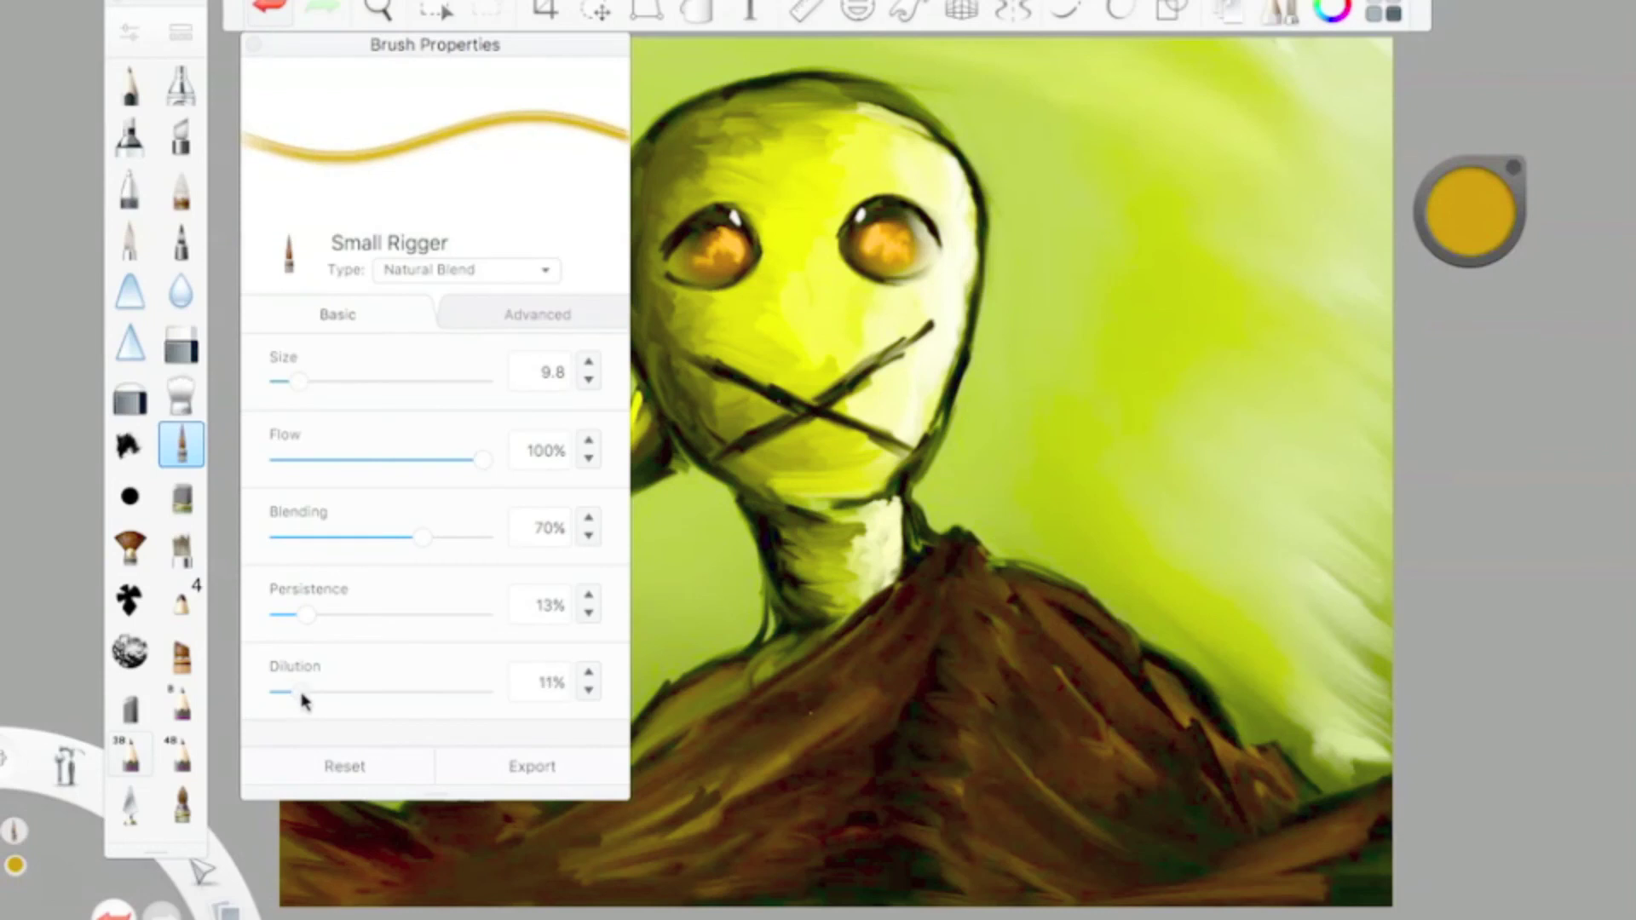
drag(1060, 677, 955, 814)
key(ctrl+z)
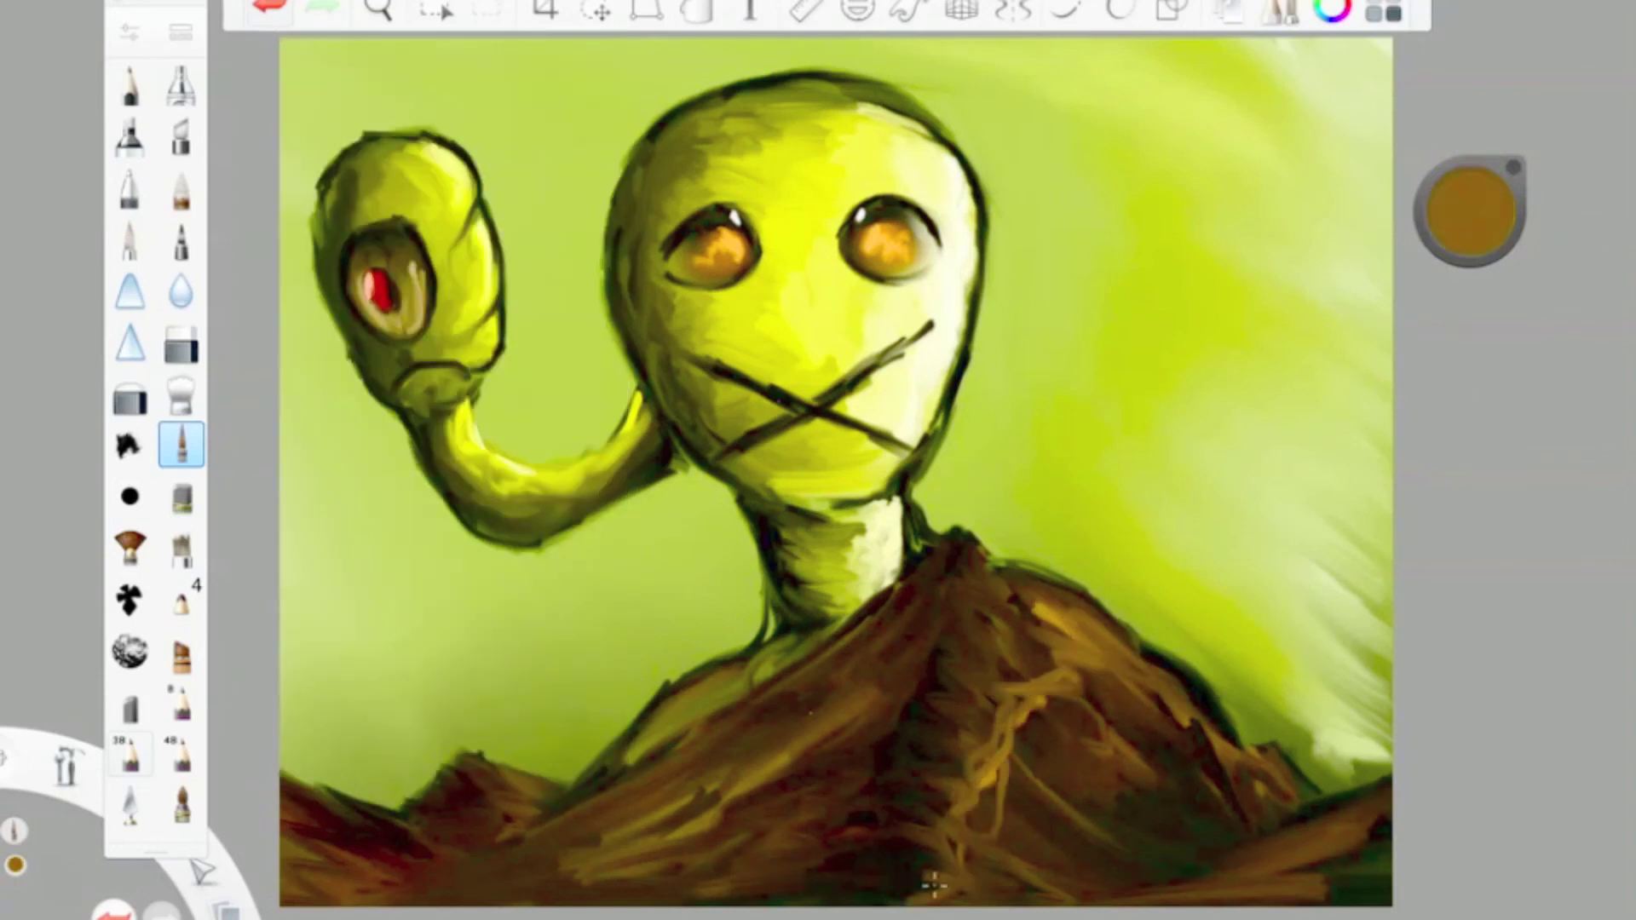
alt+click(1036, 643)
drag(1056, 631, 933, 892)
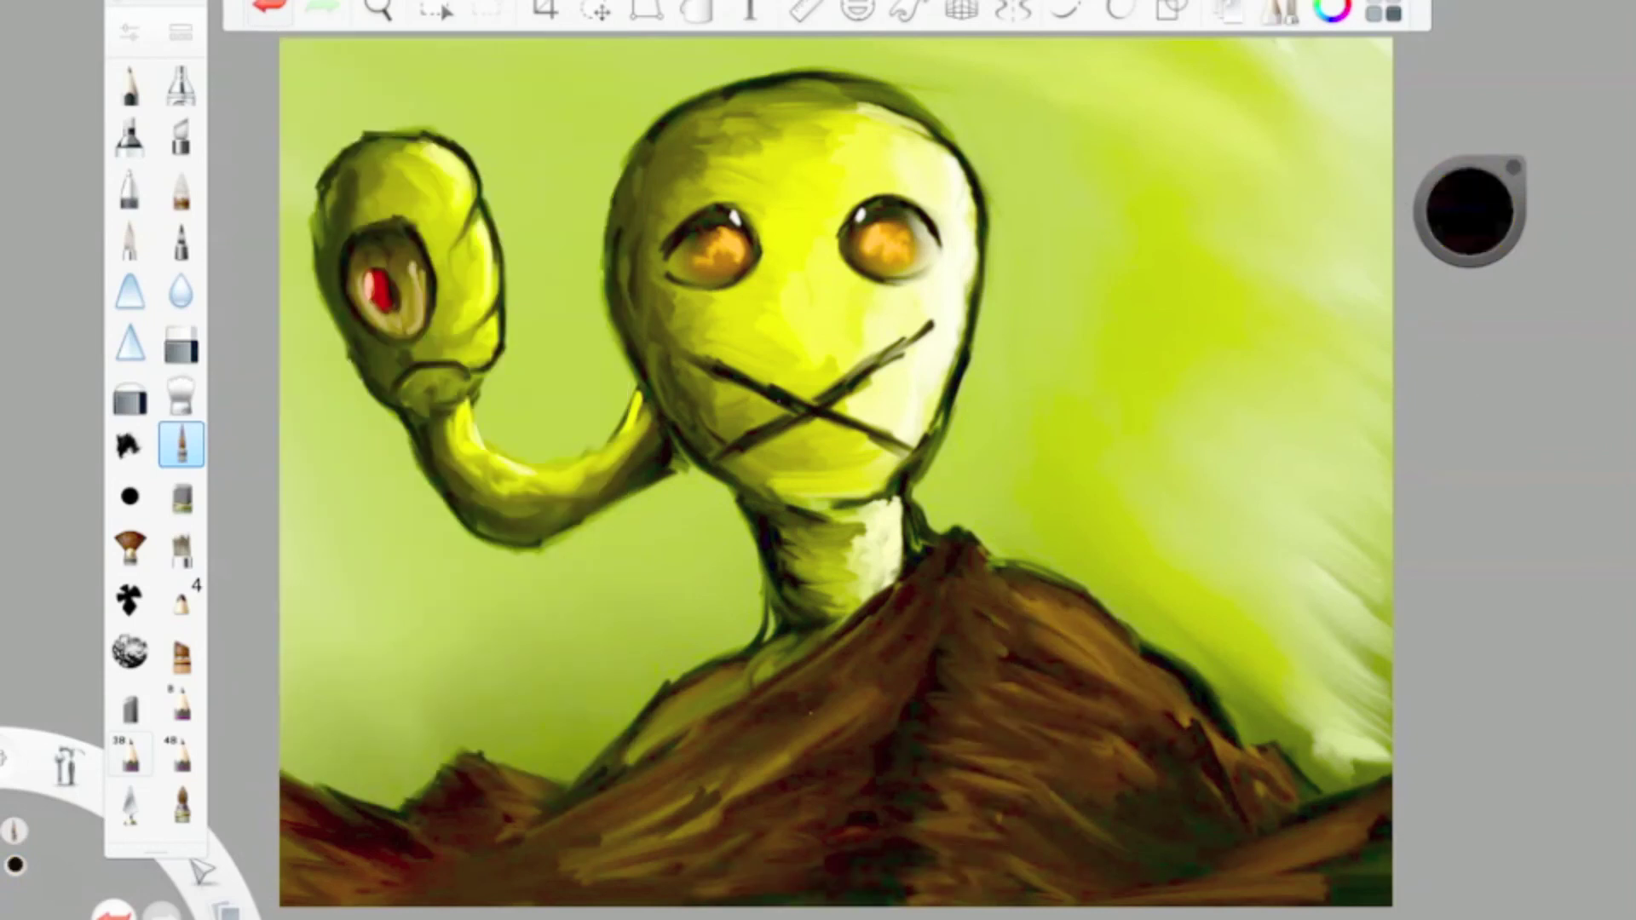
mouse_move(1015, 621)
mouse_down()
mouse_move(960, 676)
mouse_move(929, 886)
mouse_up()
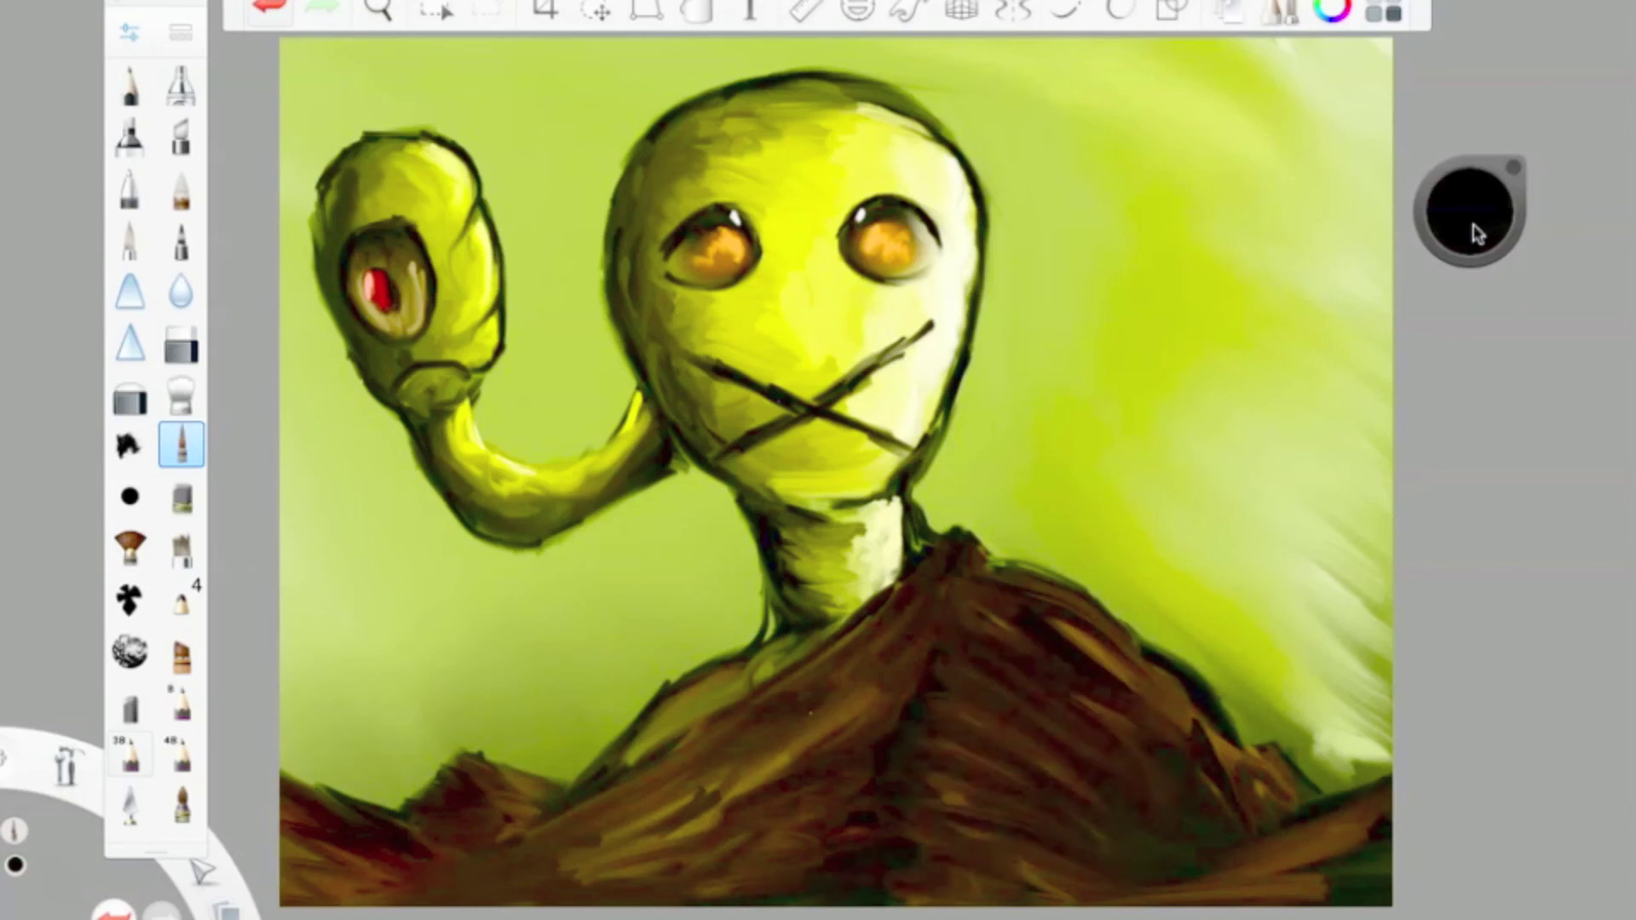
Step: Cover the central ridge and upper left slope with dark brown strokes and add black rock creases
click(1471, 215)
drag(1133, 609, 971, 865)
drag(937, 634, 797, 780)
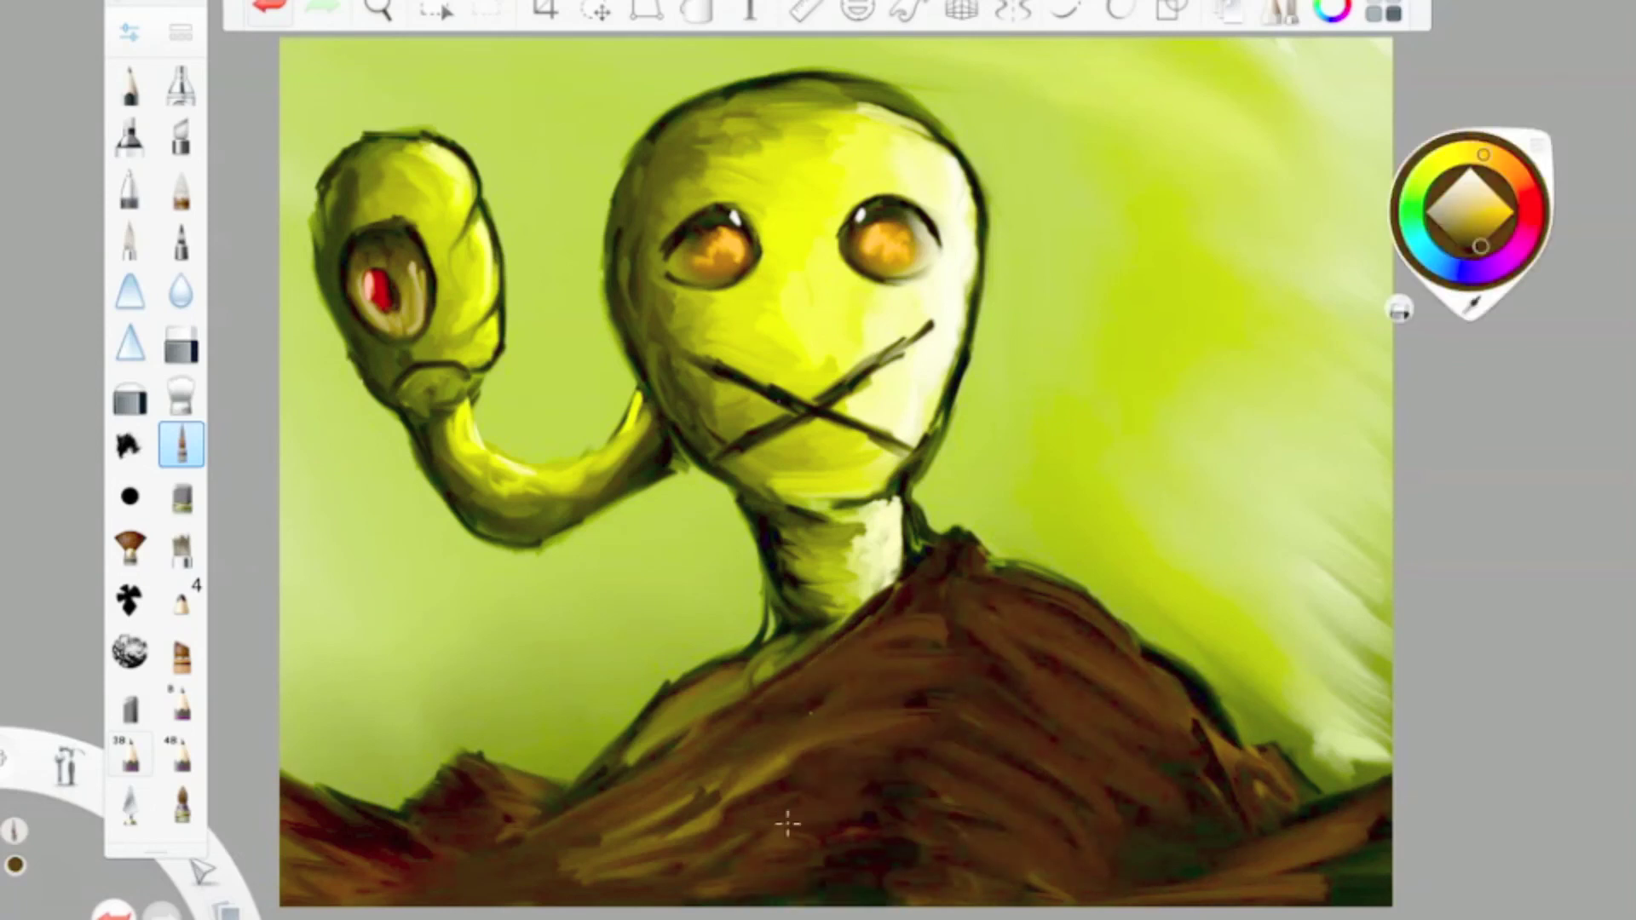
click(1470, 256)
mouse_move(937, 604)
mouse_down()
mouse_move(767, 749)
mouse_move(810, 861)
mouse_move(805, 695)
mouse_up()
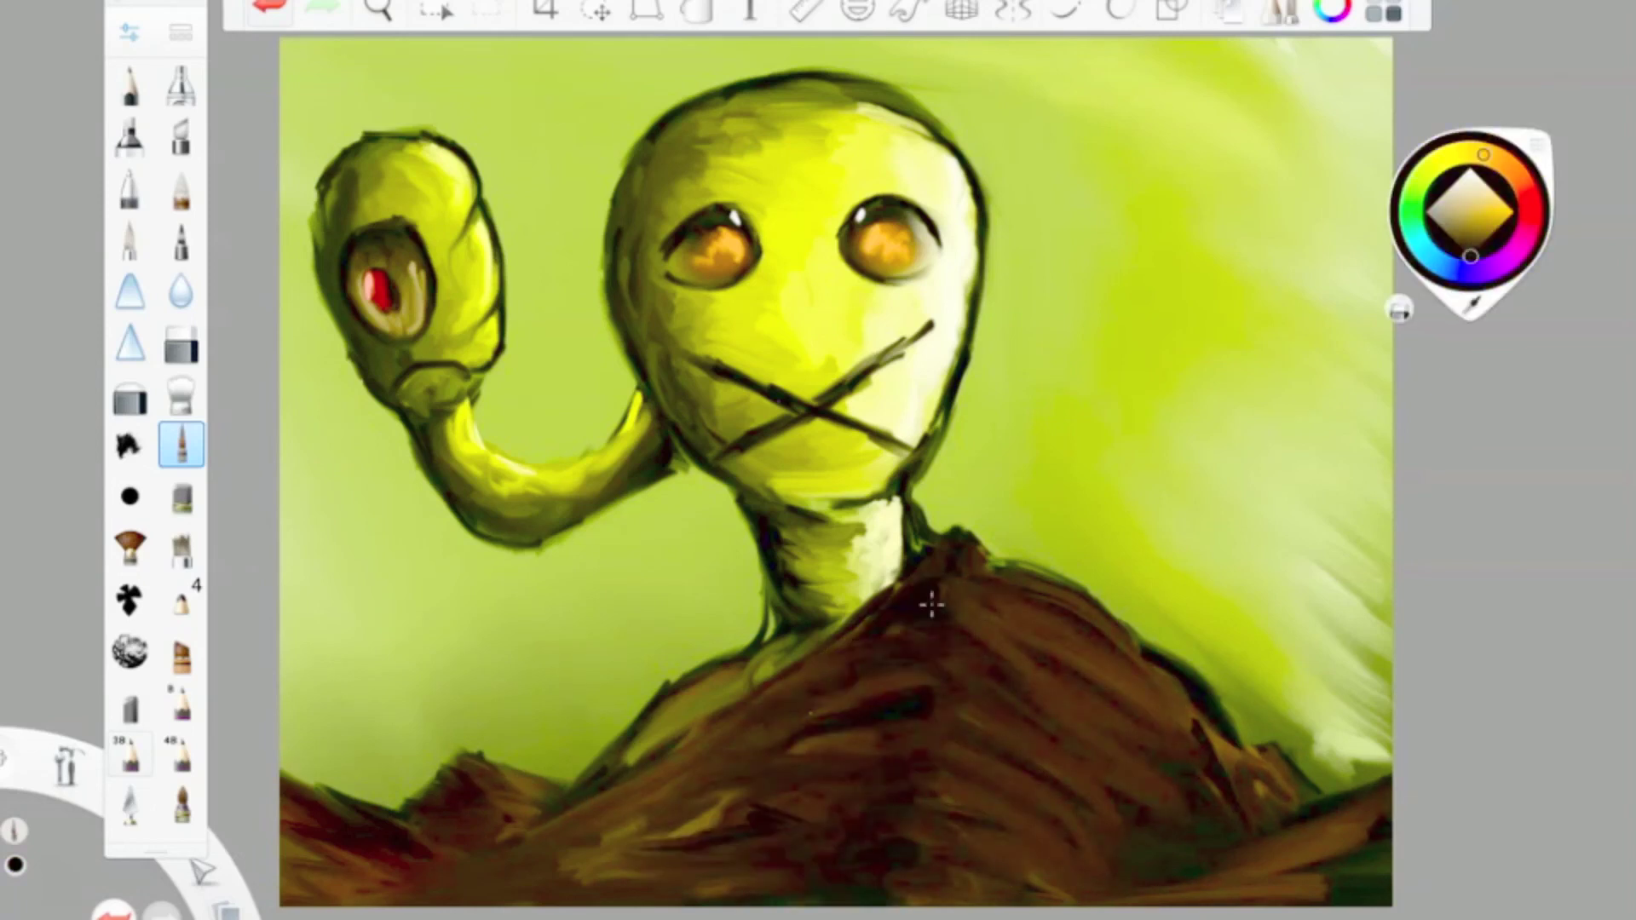
drag(1065, 562, 920, 766)
Step: Shade the mountain's whole right face with near-black brown strokes from the peak to the base
click(1471, 215)
double_click(182, 444)
click(1027, 601)
drag(1193, 622, 962, 810)
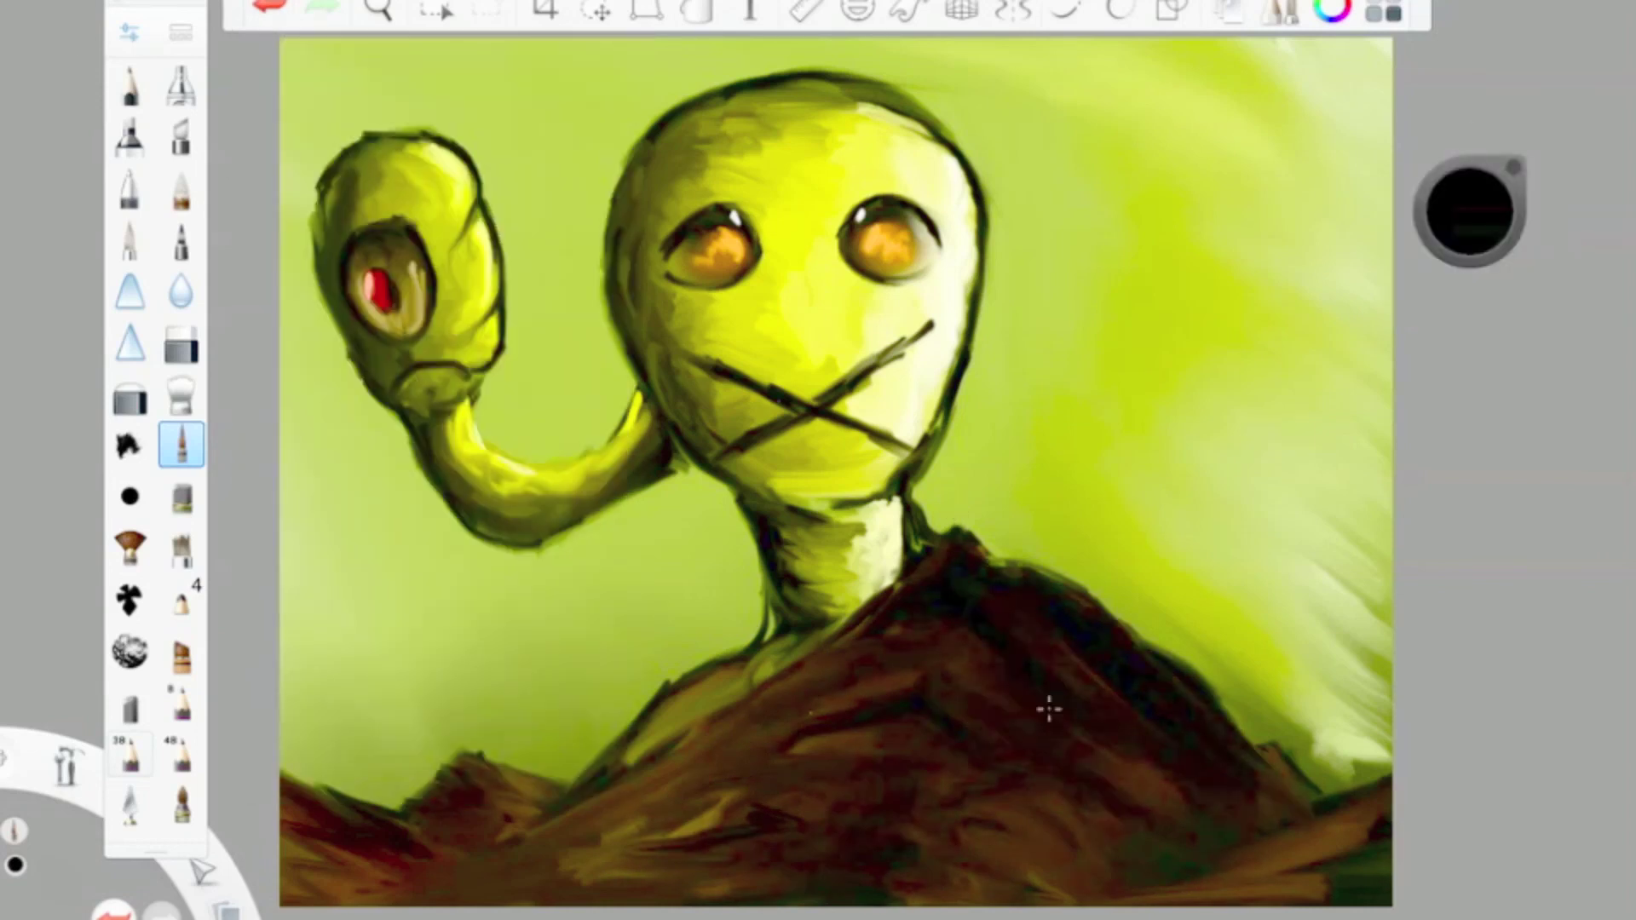
drag(1176, 733, 945, 877)
drag(1099, 835, 894, 895)
Step: Lighten the left slope with medium brown strokes running down from the peak
drag(1470, 204, 1457, 226)
click(1457, 228)
double_click(181, 444)
click(923, 559)
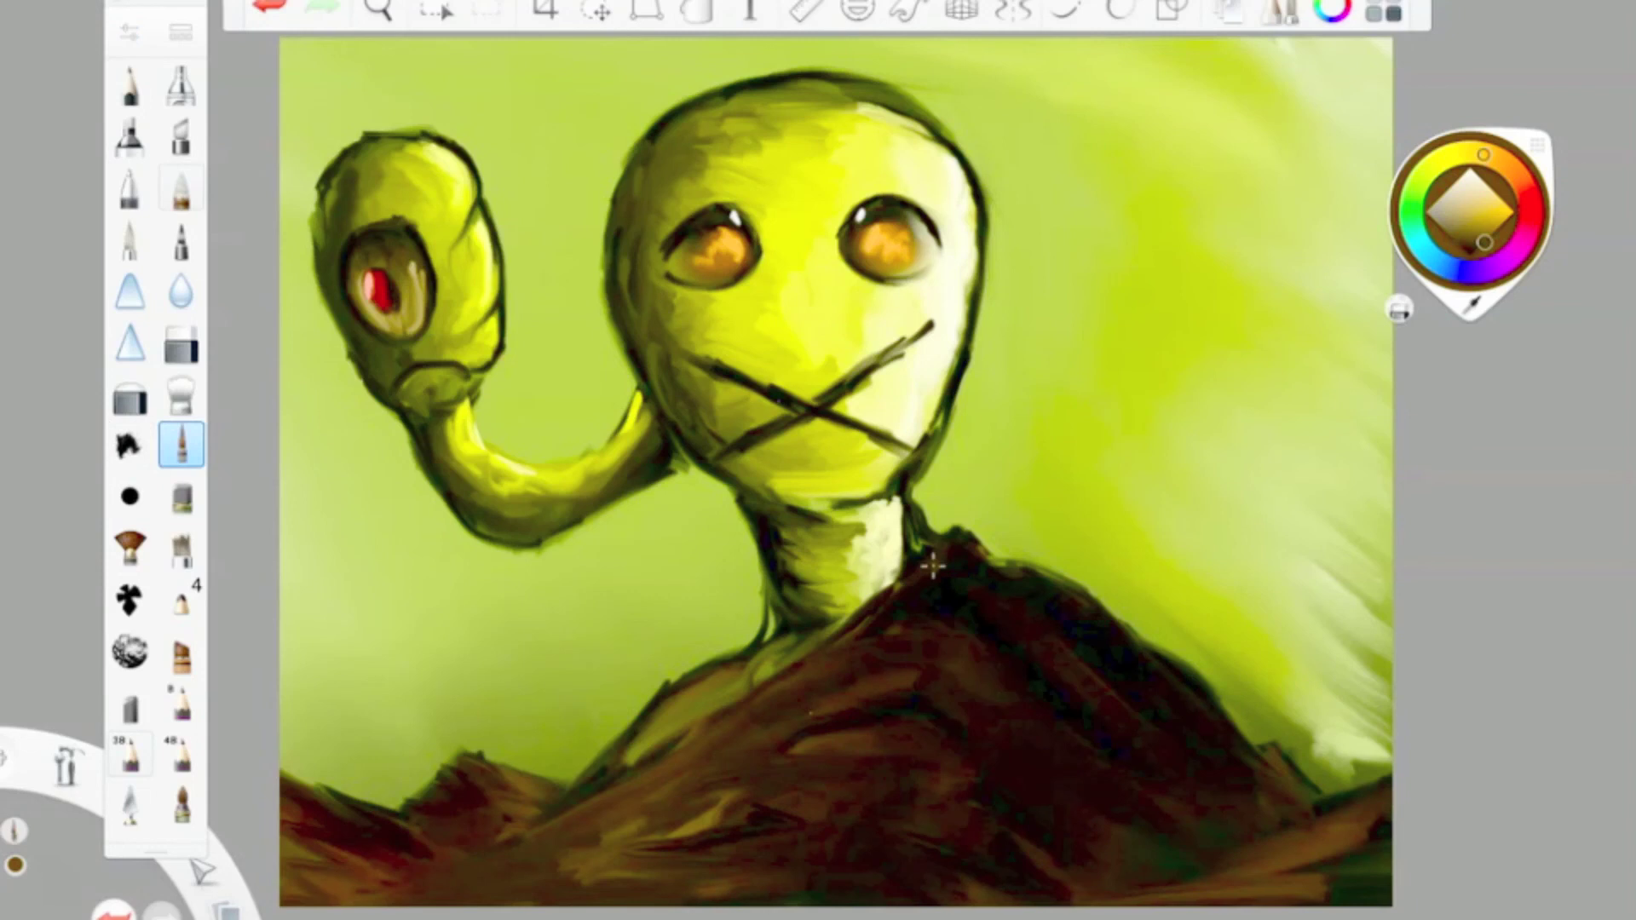
drag(954, 549, 851, 656)
drag(912, 588, 767, 724)
drag(893, 639, 707, 810)
Step: Add short brown rock marks in the lower centre of the mountain along the shadow edge
click(1472, 304)
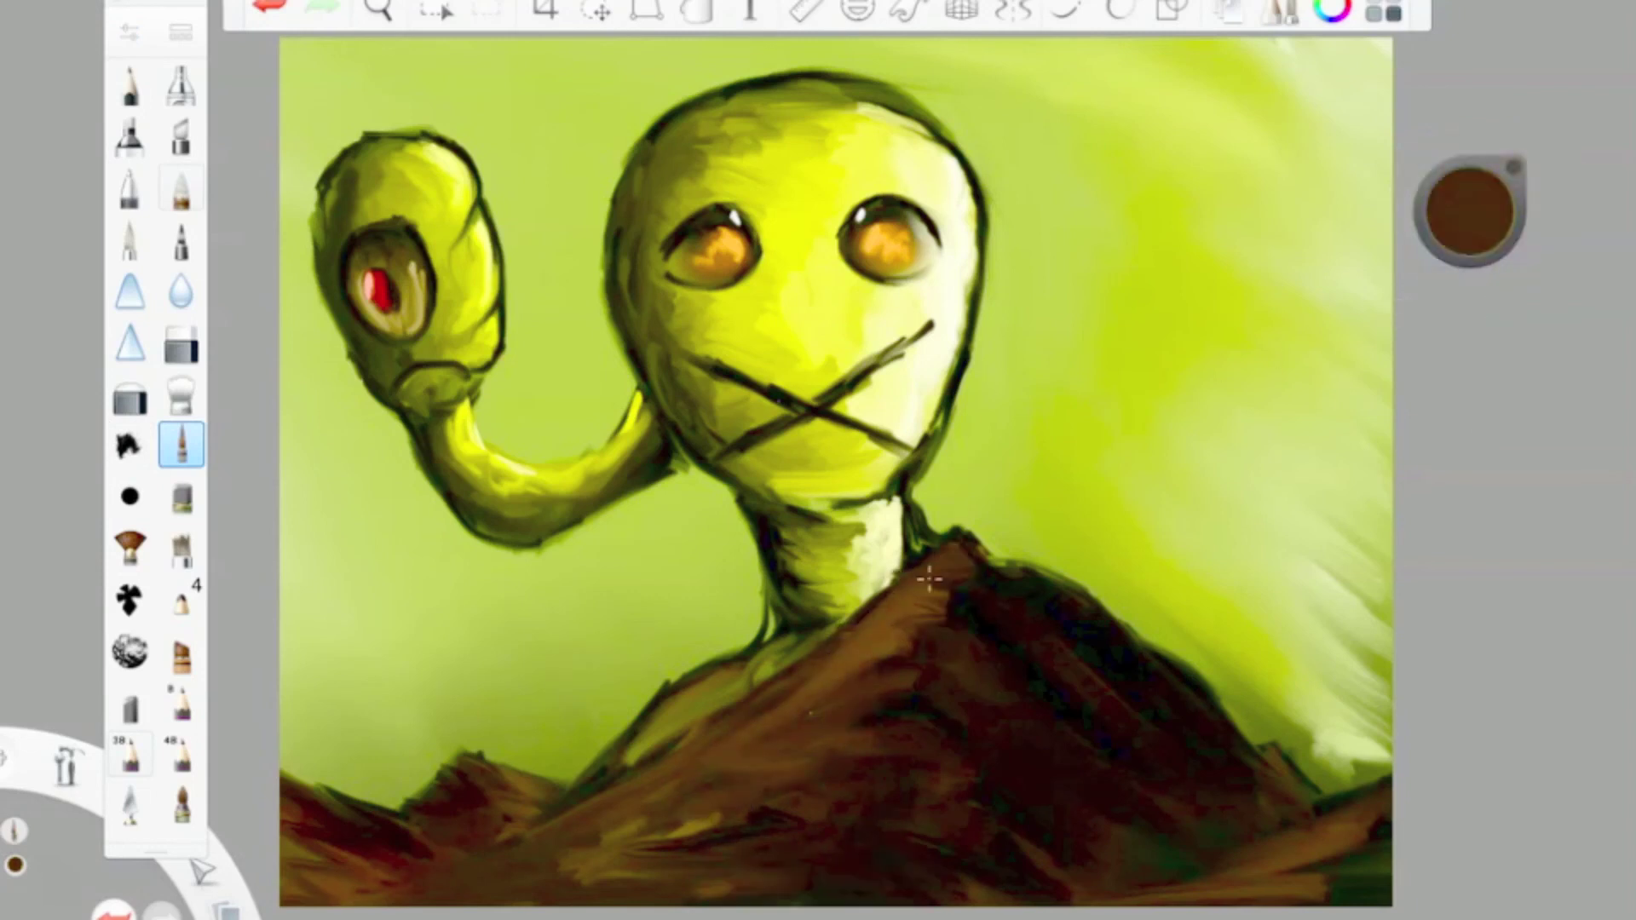
mouse_move(1005, 750)
mouse_down()
mouse_move(949, 821)
mouse_move(869, 839)
mouse_move(993, 817)
mouse_up()
drag(1056, 729, 1027, 803)
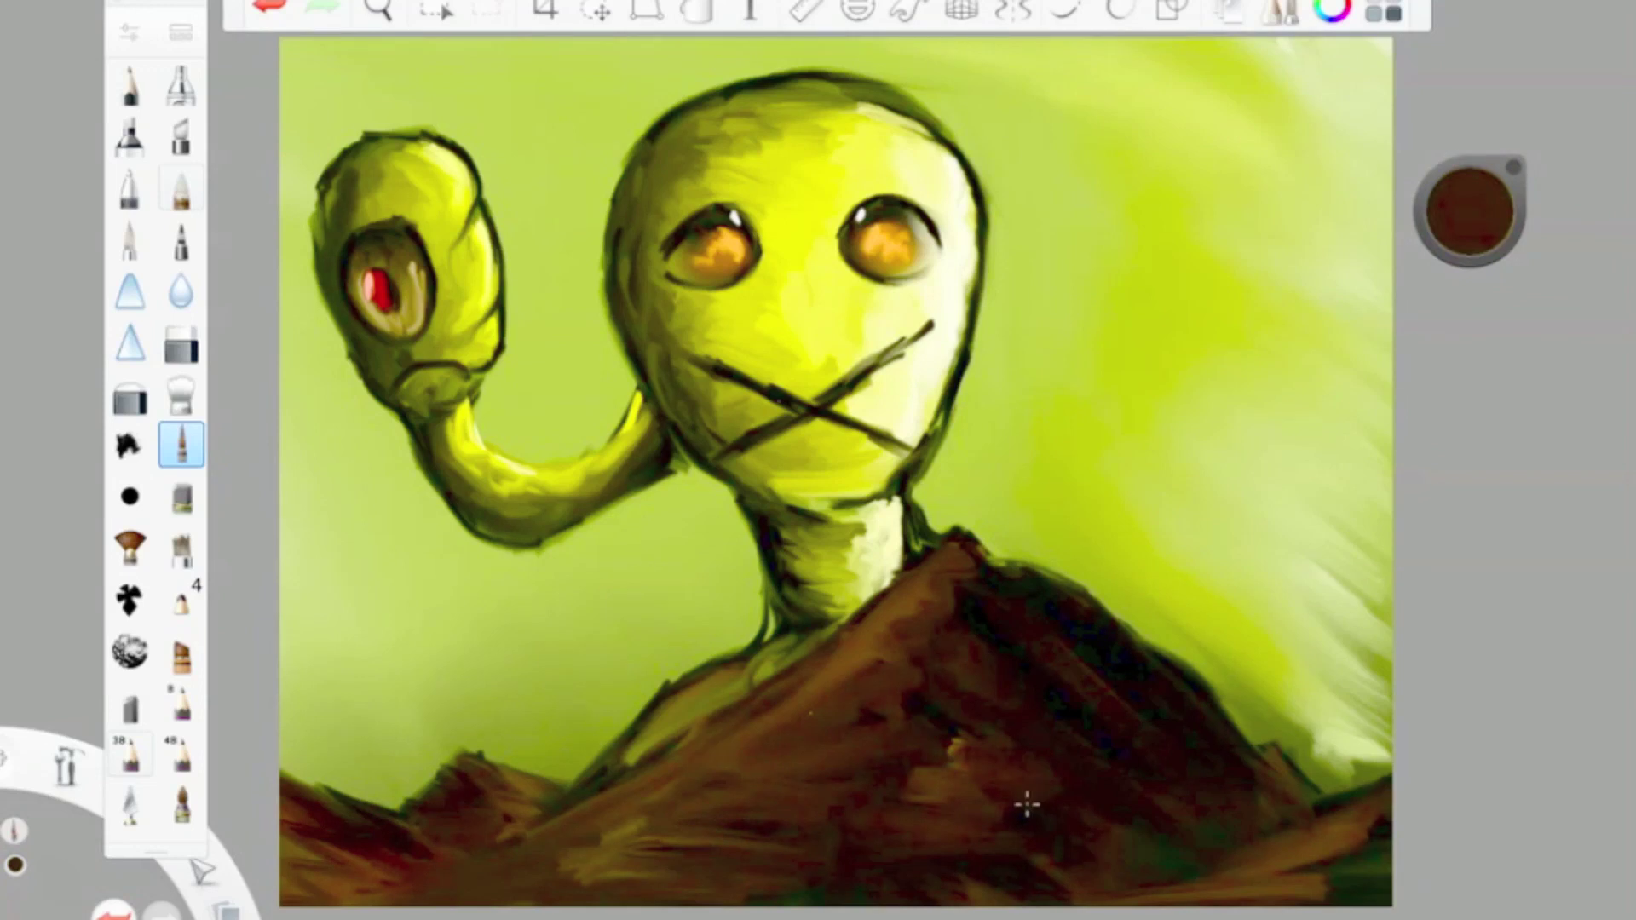
Step: Paint a thin pale golden-yellow highlight from the peak down the mountain's left slope
click(1484, 213)
click(1448, 188)
double_click(182, 444)
click(929, 558)
mouse_move(942, 554)
mouse_down()
mouse_move(720, 748)
mouse_move(550, 839)
mouse_up()
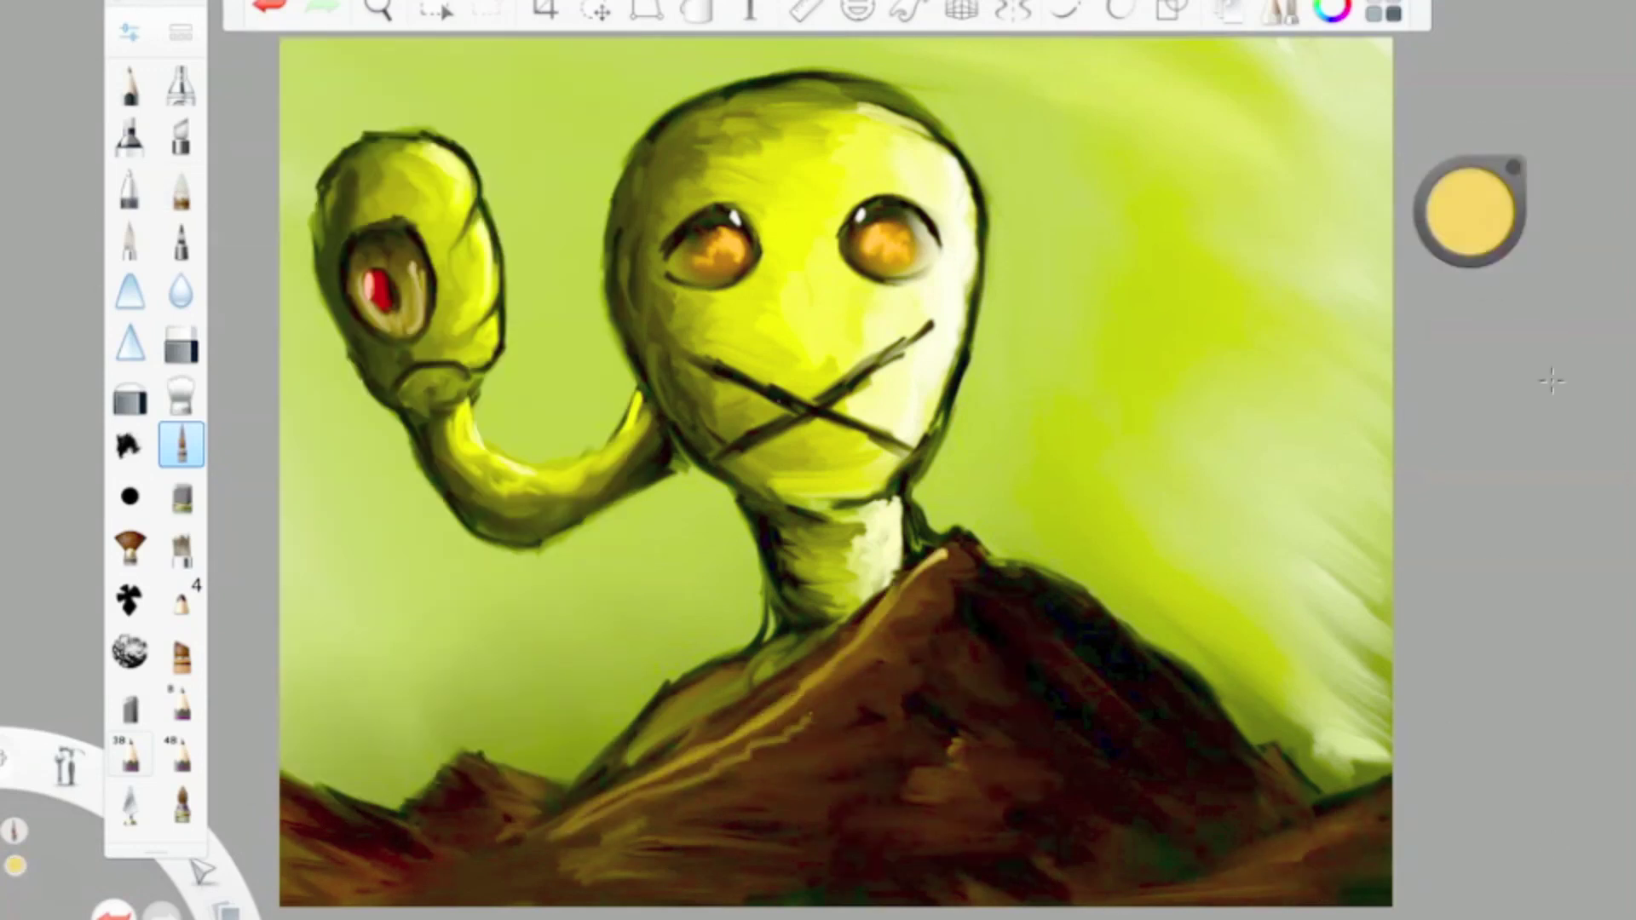
Step: Warm the mountain's left slope and the small foreground hills with golden-brown strokes running down from the peaks
drag(945, 554, 464, 882)
double_click(182, 444)
click(937, 554)
mouse_move(941, 553)
mouse_down()
mouse_move(877, 646)
mouse_move(511, 886)
mouse_up()
drag(945, 549, 770, 796)
drag(477, 793, 407, 856)
drag(1470, 213, 1480, 358)
drag(1470, 213, 1473, 98)
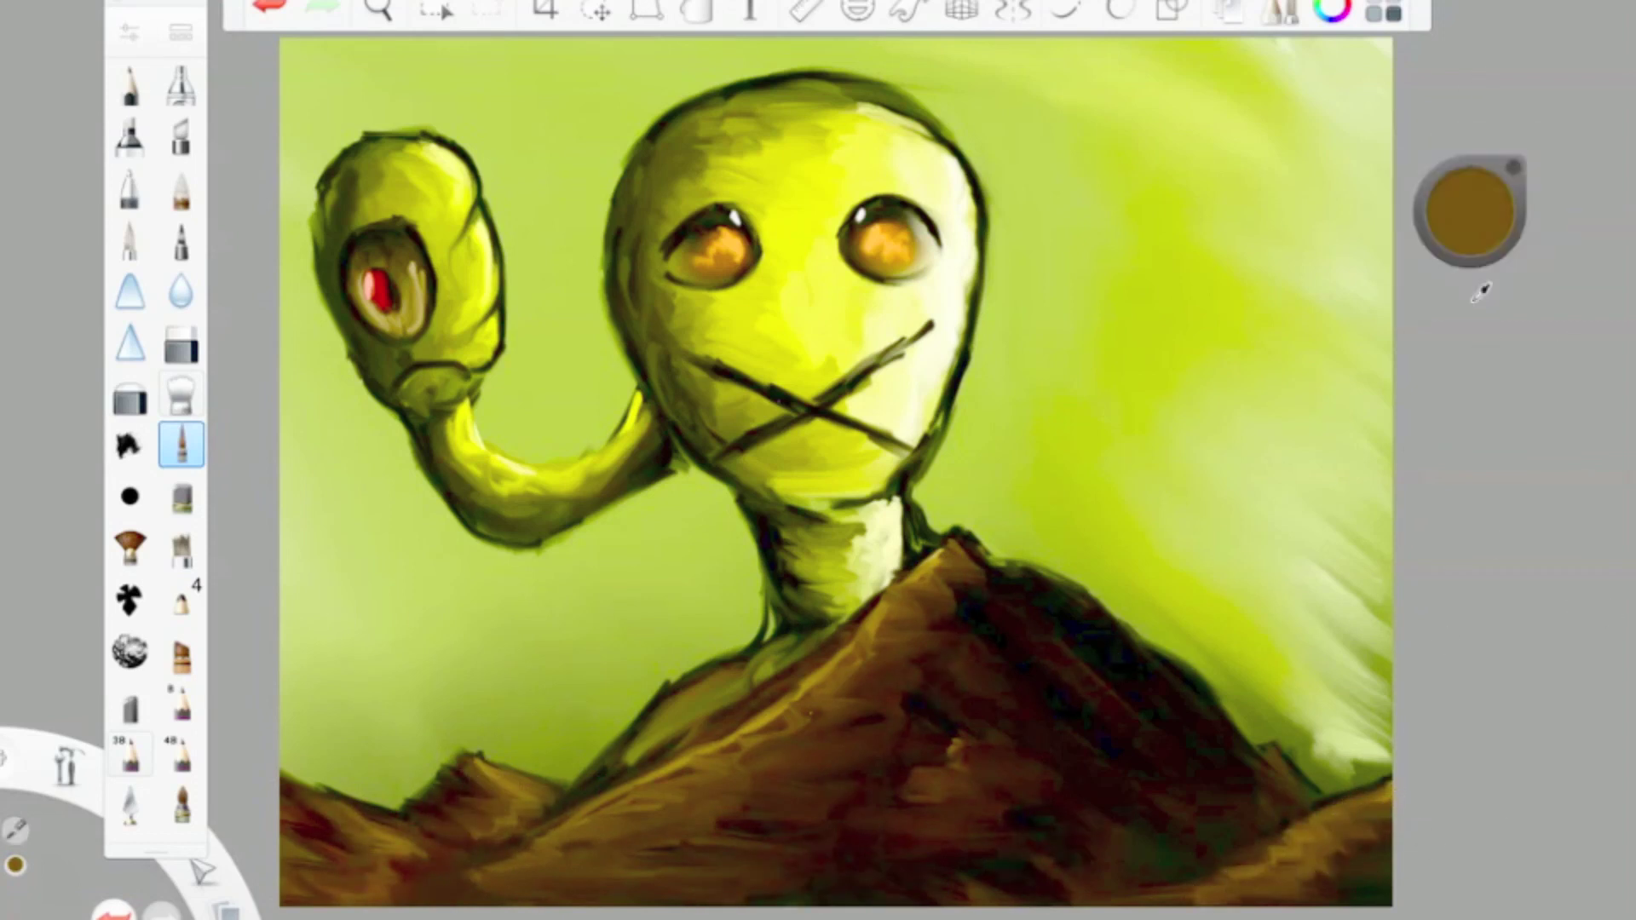
Step: Sample a yellow-green and paint a light highlight along the creature's shoulder between the neck and the mountain slope
drag(1481, 292, 748, 530)
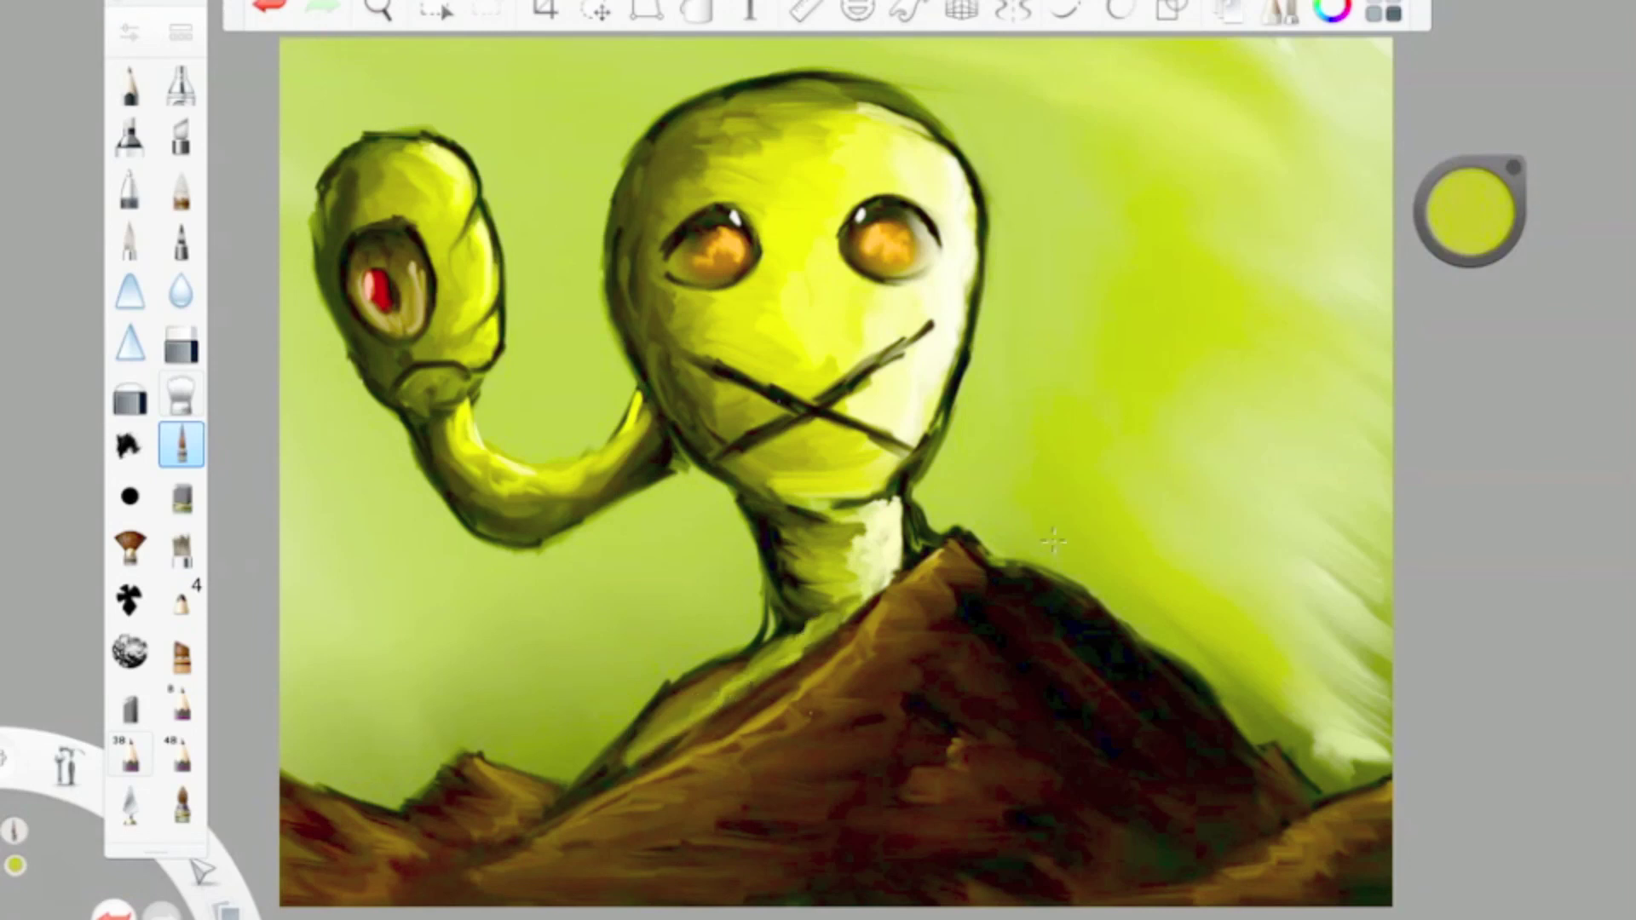
drag(814, 637, 720, 700)
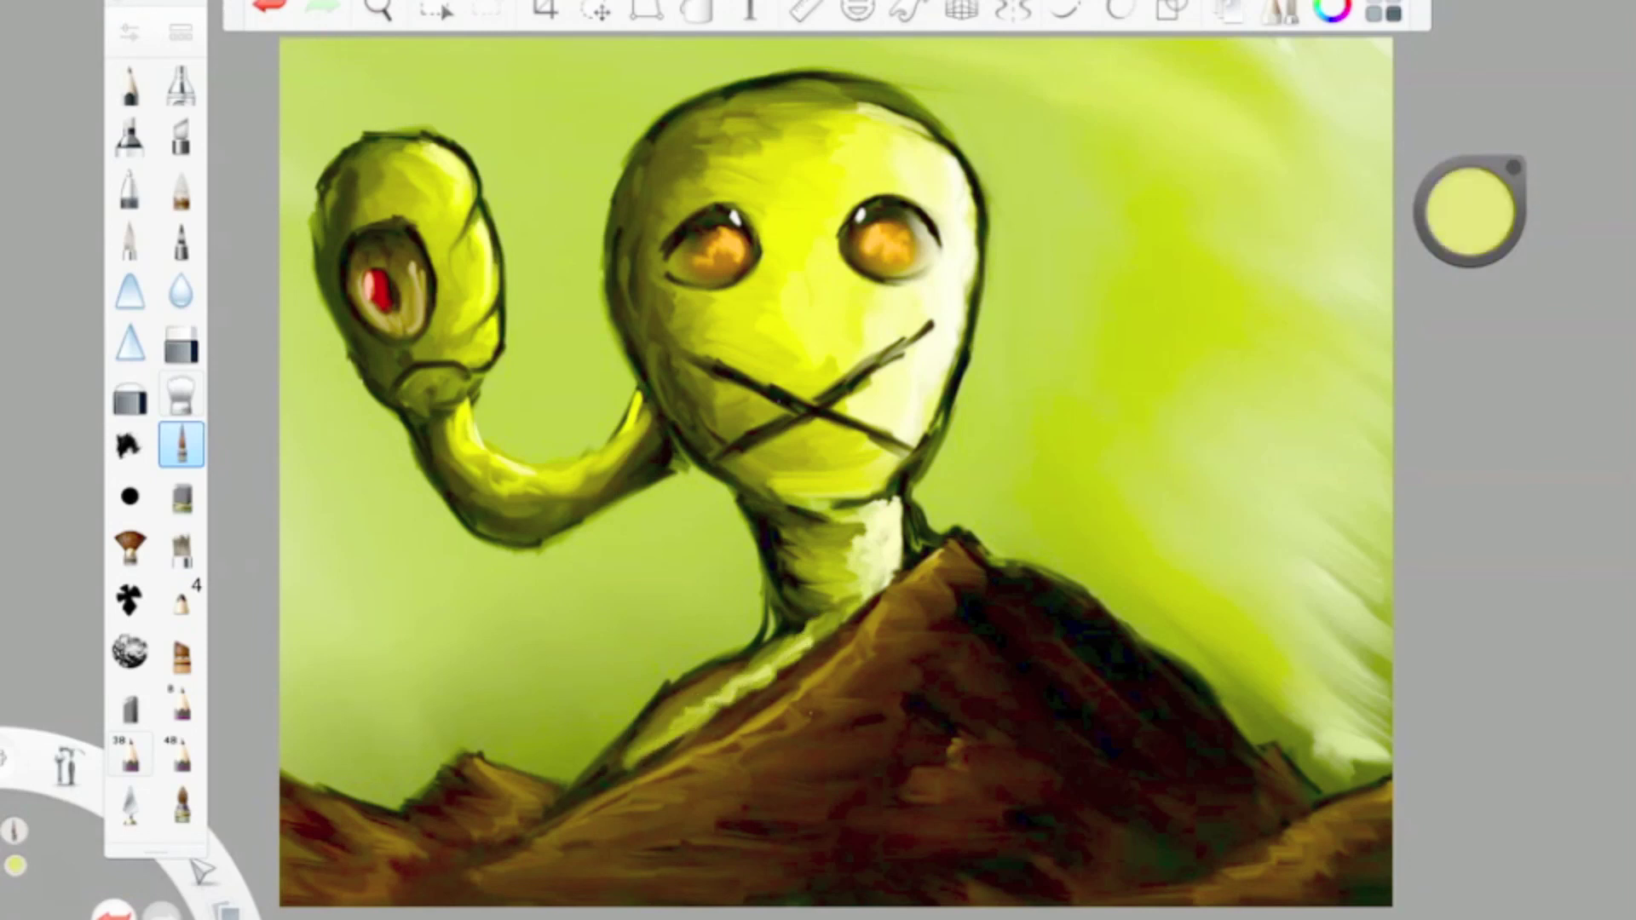
Step: Draw a small black upward-arrow signature with the pencil in the lower-right corner of the painting
click(129, 32)
click(129, 83)
drag(1320, 742, 1319, 673)
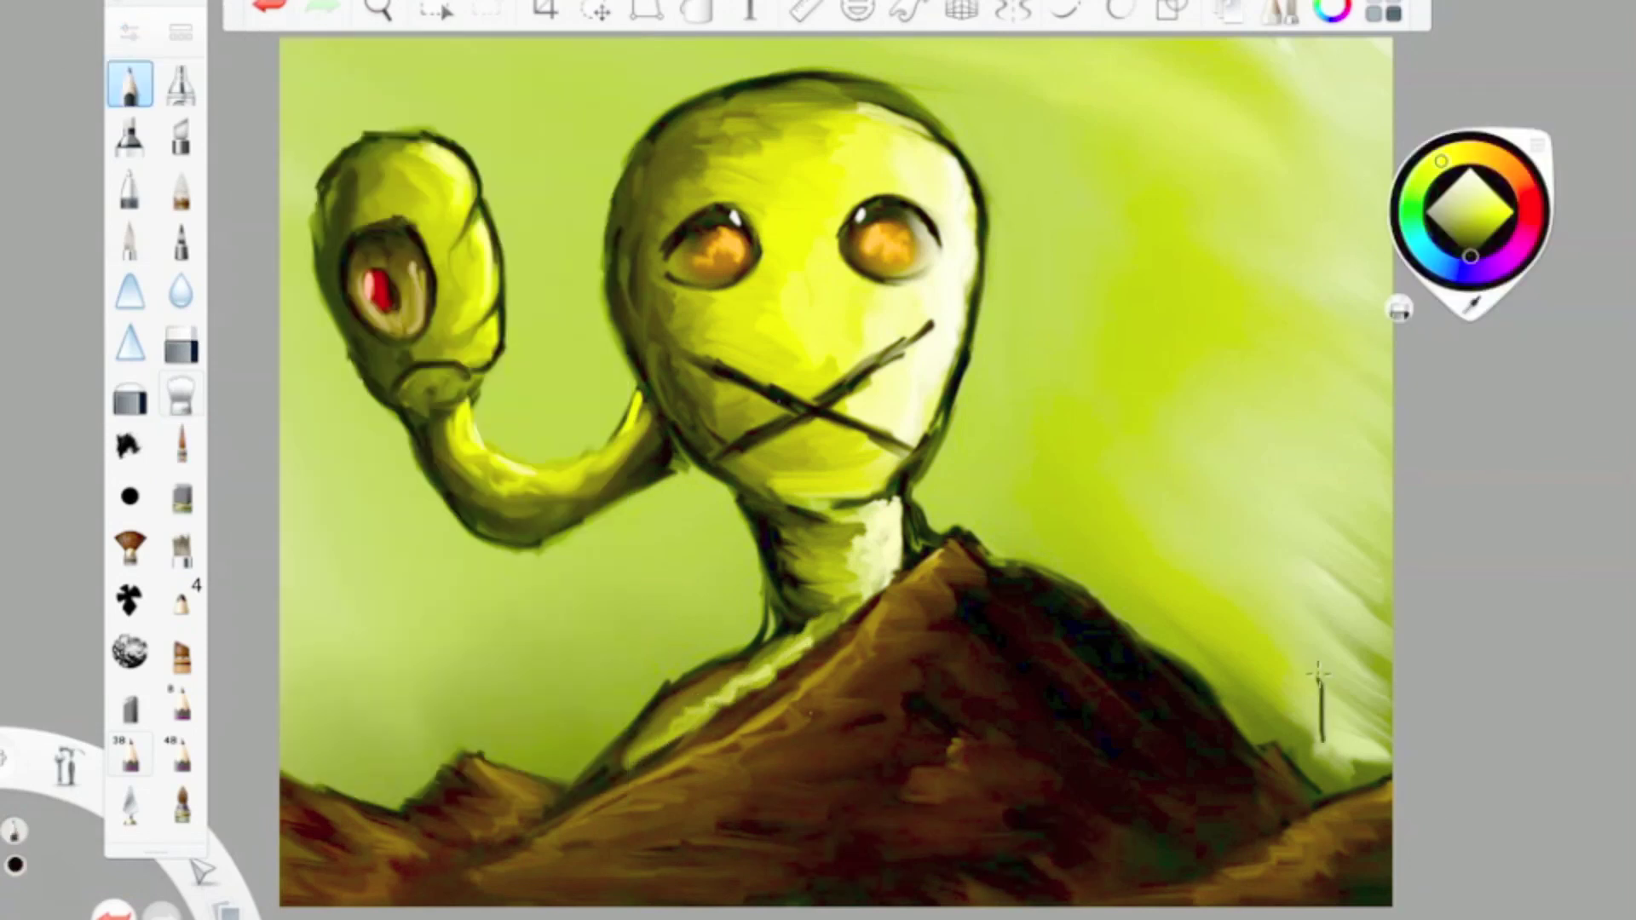
click(1438, 537)
Step: Save the painting in Pictures as "Head over Hills for You", choosing its file format
click(183, 2)
click(227, 125)
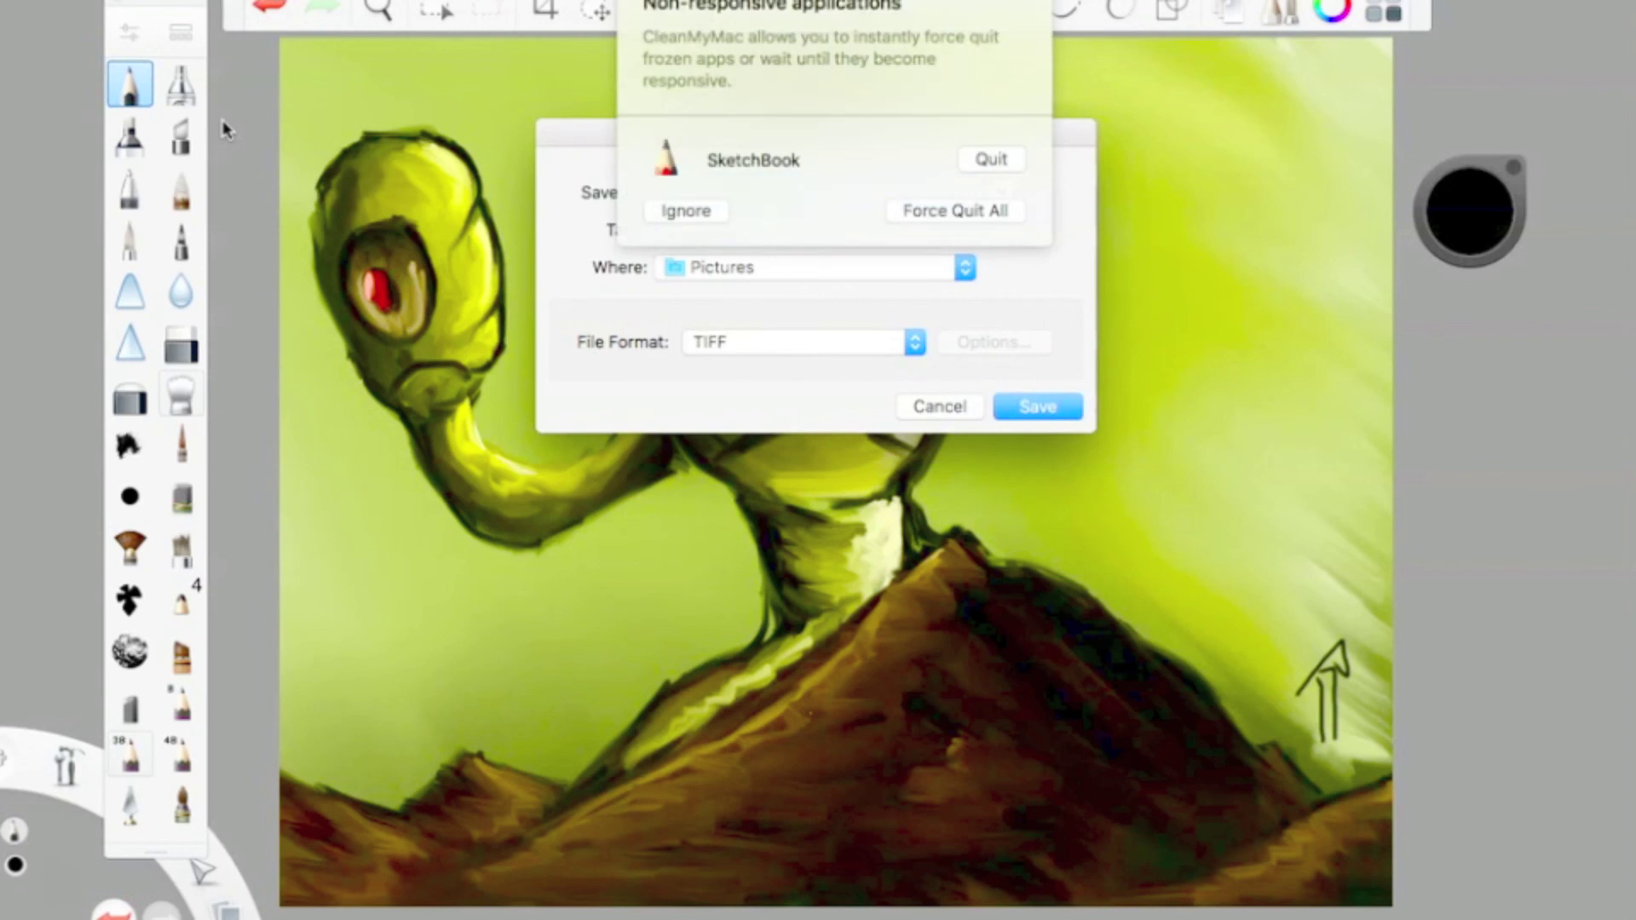
text(Head over Hills For You)
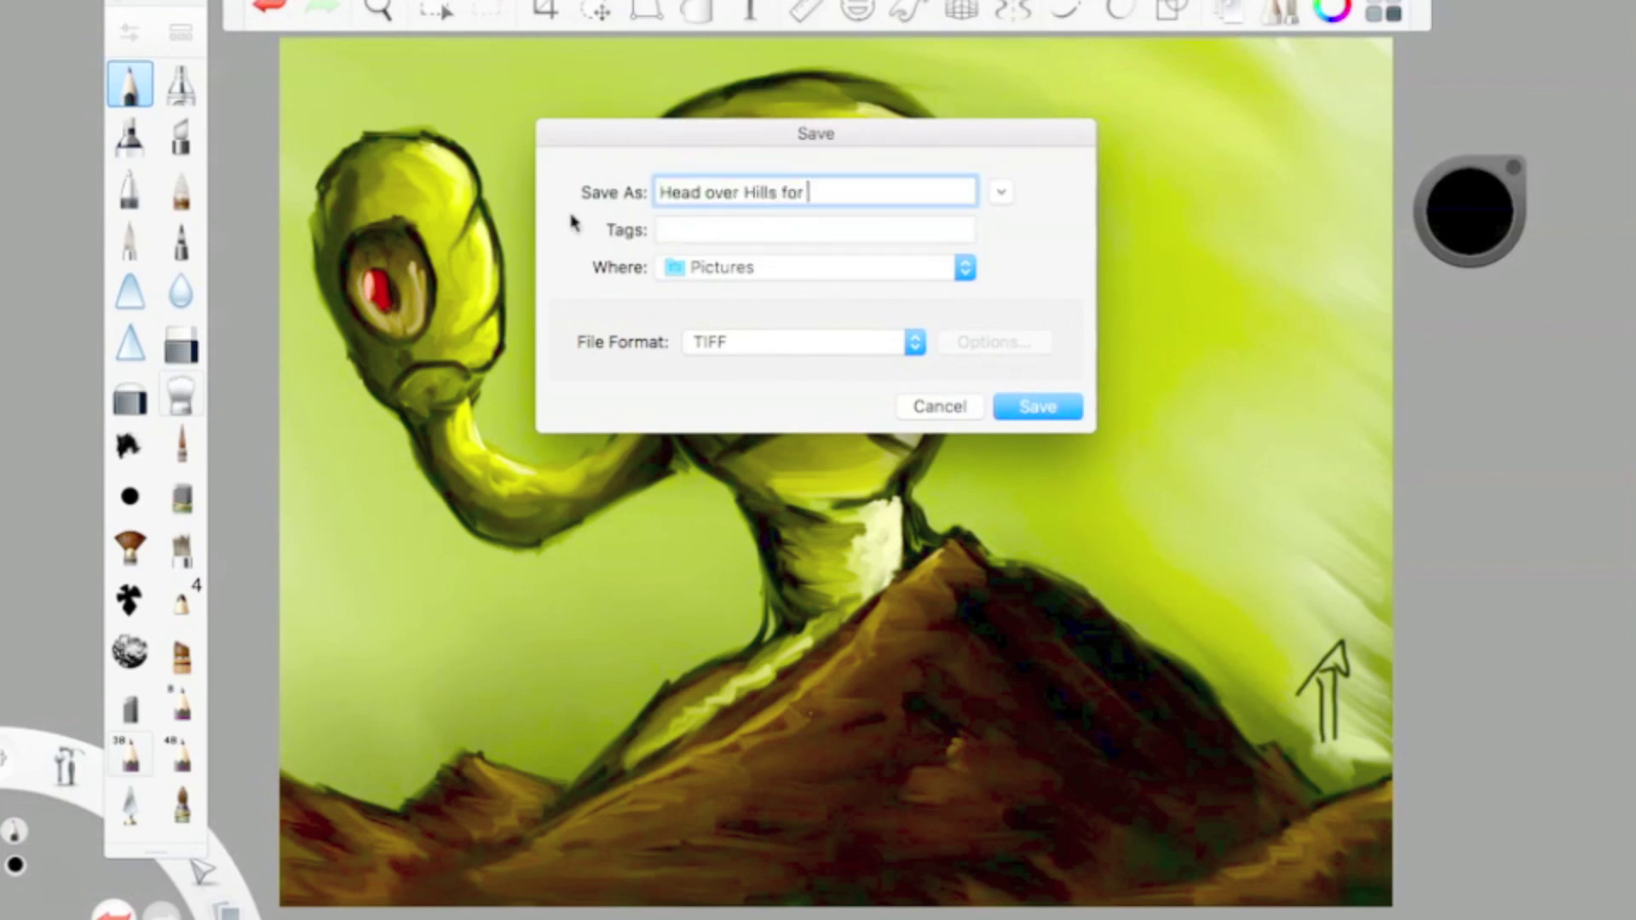
click(801, 342)
click(712, 380)
click(1025, 410)
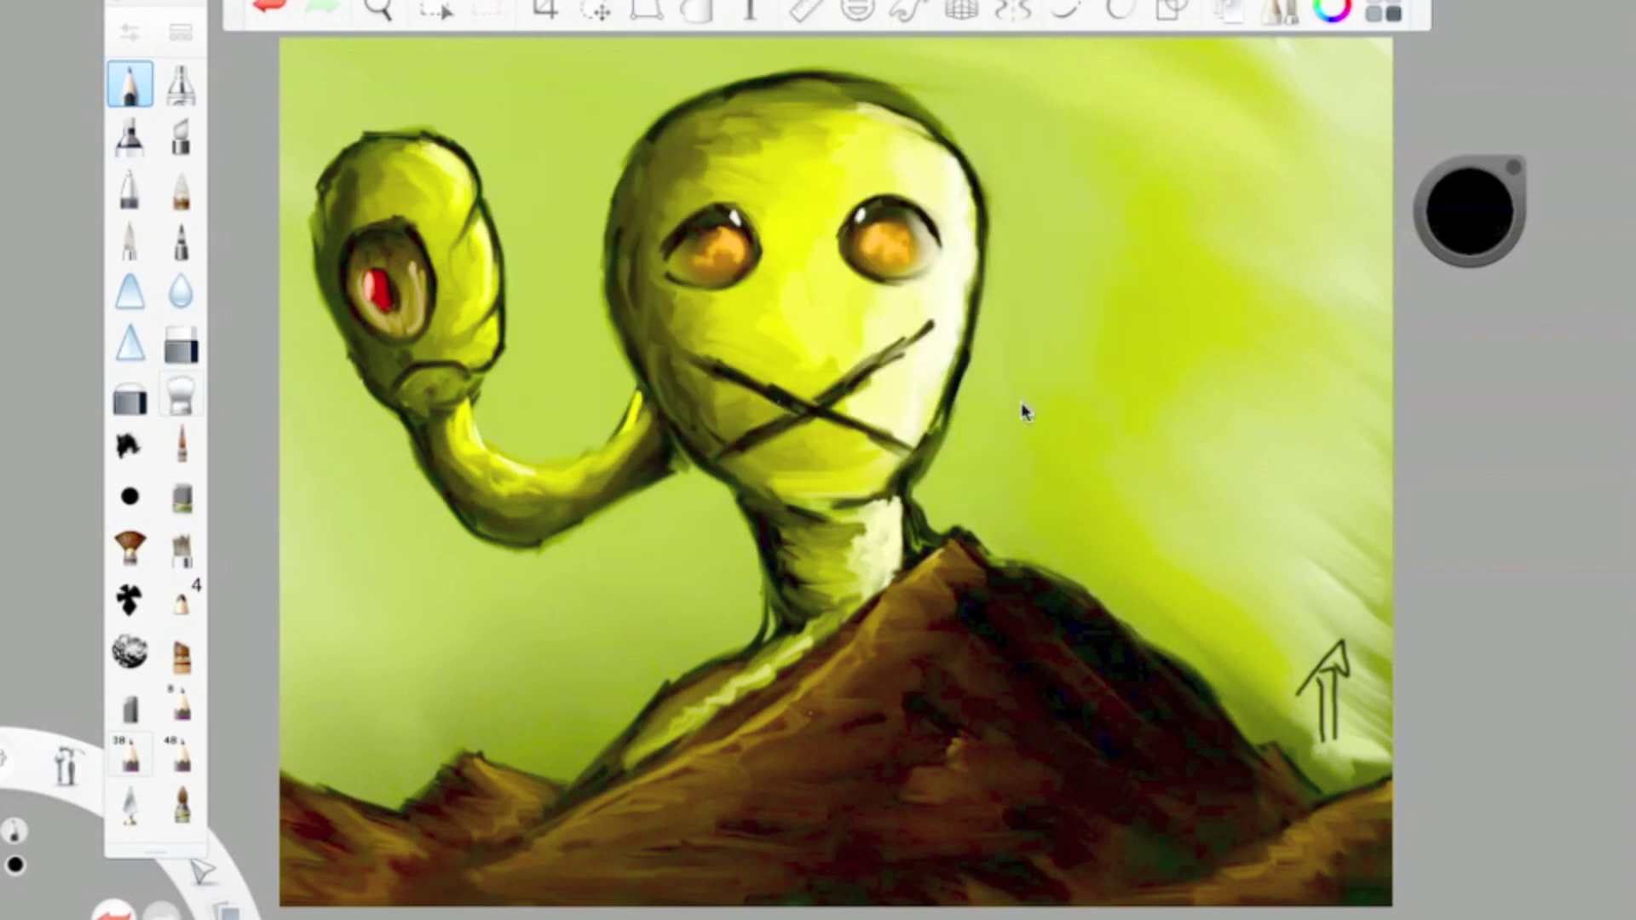